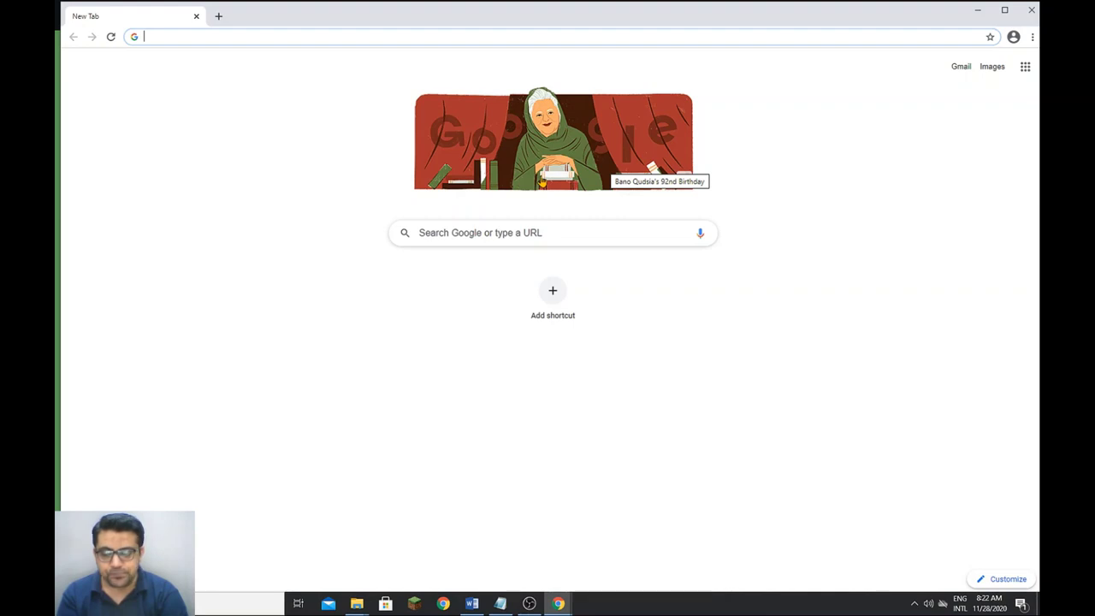
Search the web for "ddc summaries".
type("r")
key("BackSpace")
key("BackSpace")
type("dc")
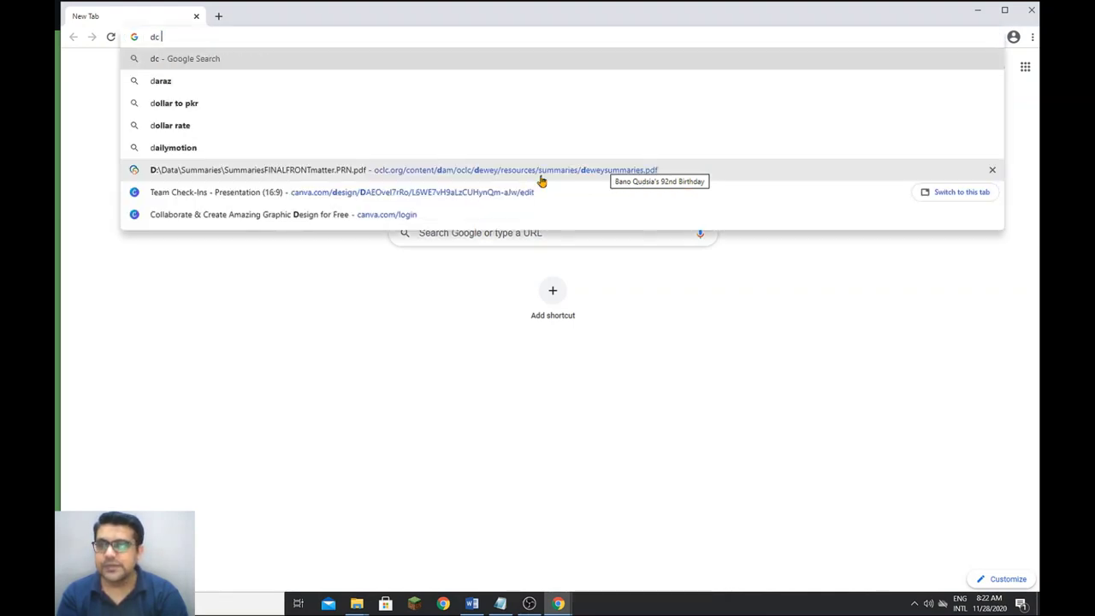
key("BackSpace")
key("BackSpace")
type("dd")
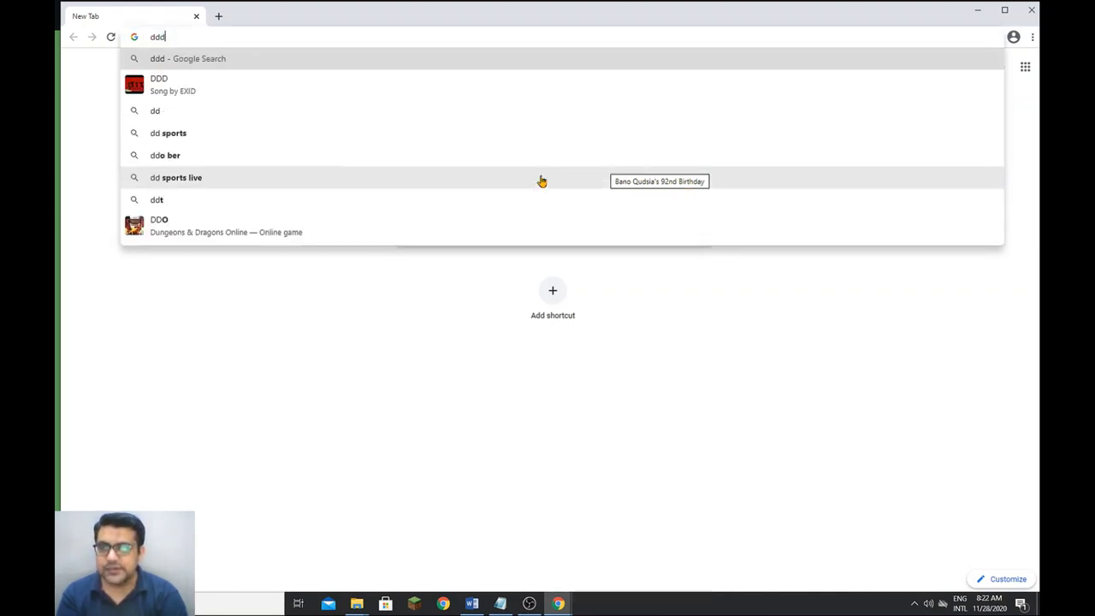
key("BackSpace")
type("c")
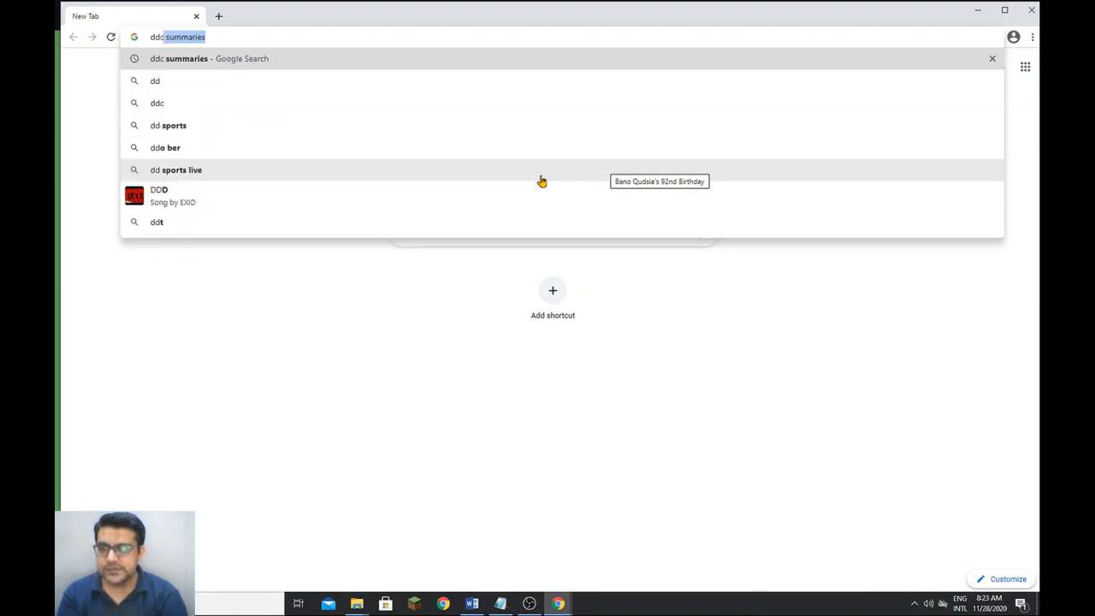
key("Return")
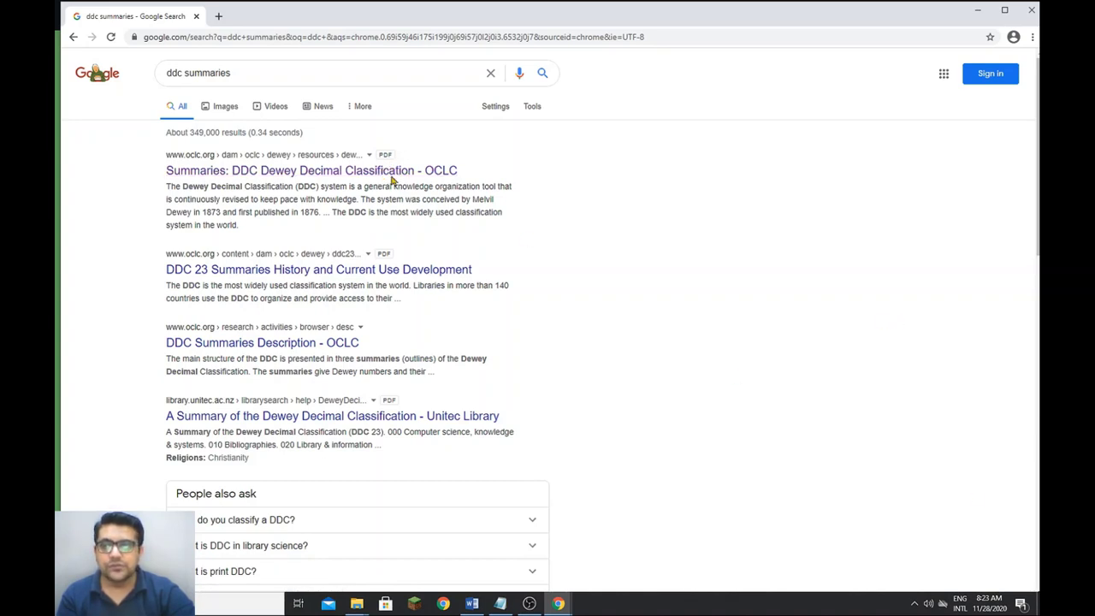
Open OCLC's "Summaries: DDC Dewey Decimal Classification" PDF from the results in a maximized window at a larger page size.
left_click(361, 173)
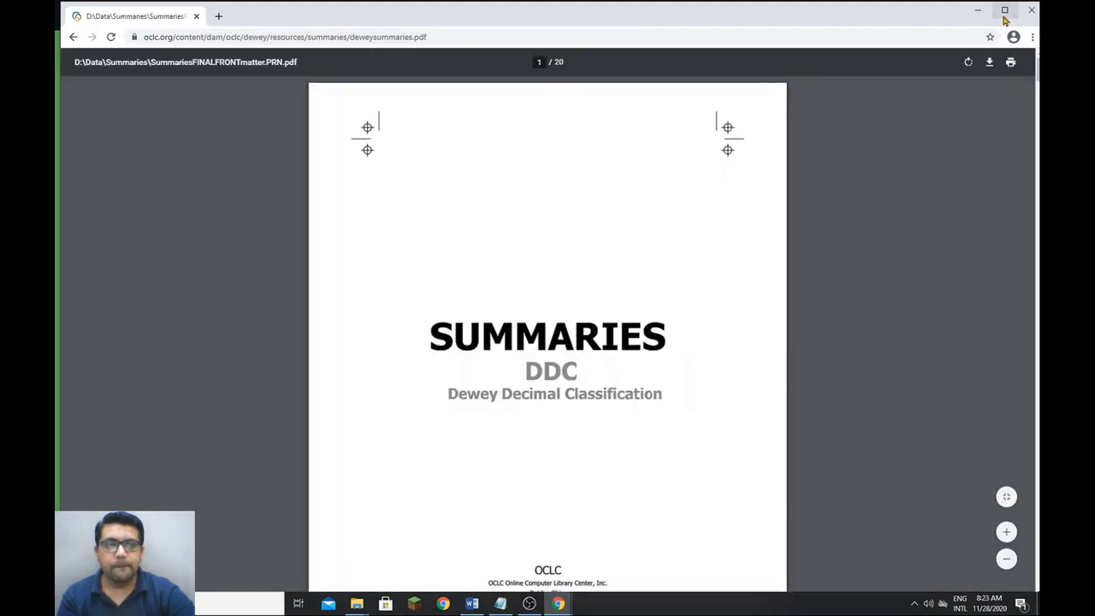
left_click(1004, 9)
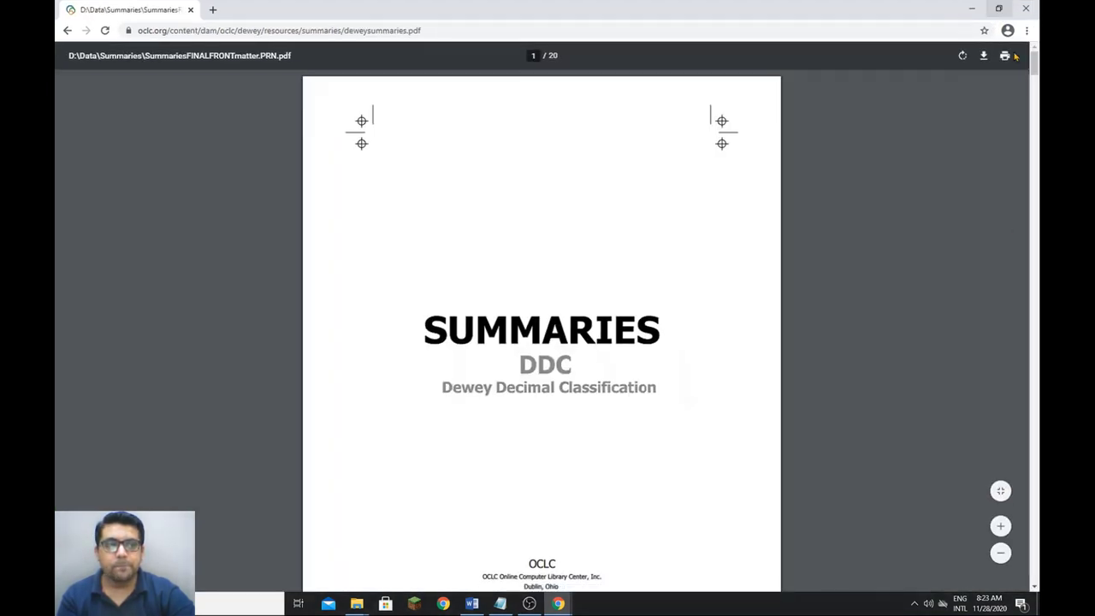
left_click(1001, 526)
left_click(1001, 526)
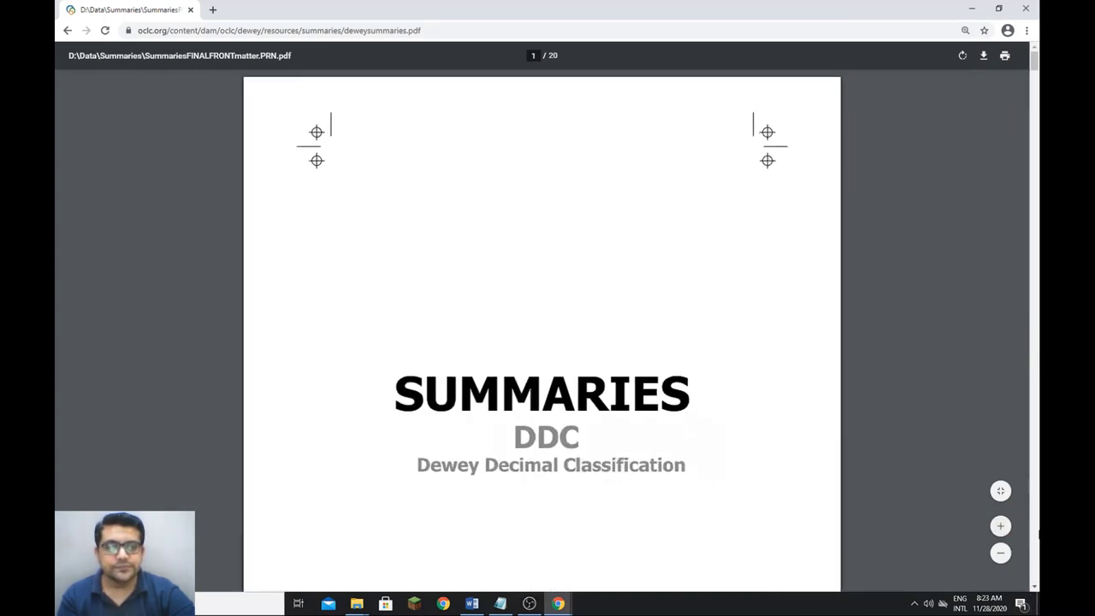
Look through the PDF's front pages up to "A Brief Introduction to the Dewey Decimal Classification".
left_click(1035, 587)
left_click(1035, 587)
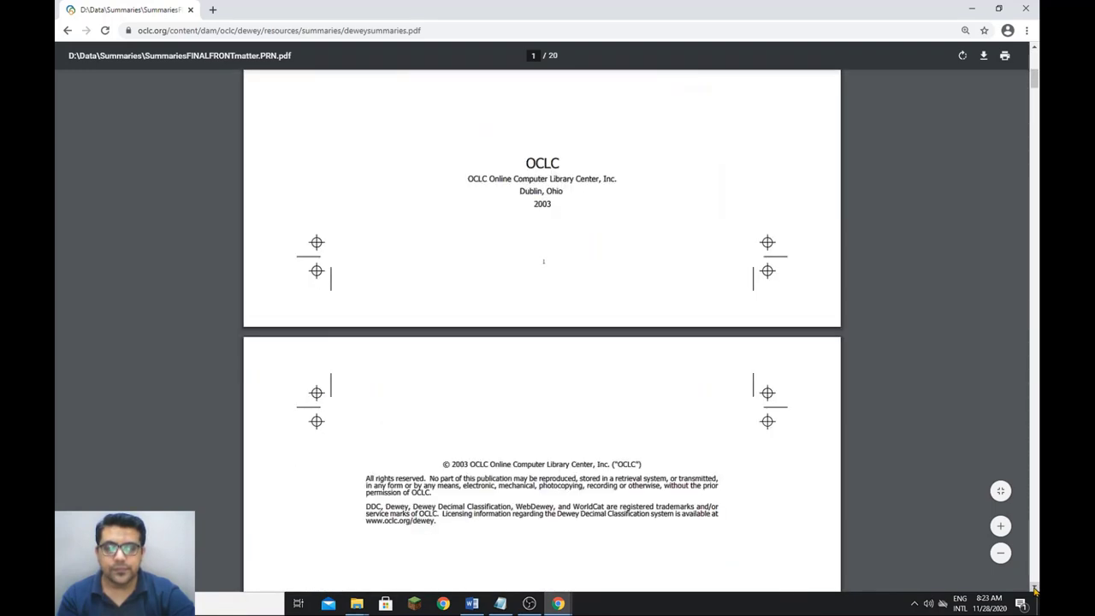
left_click(1035, 587)
left_click(1035, 587)
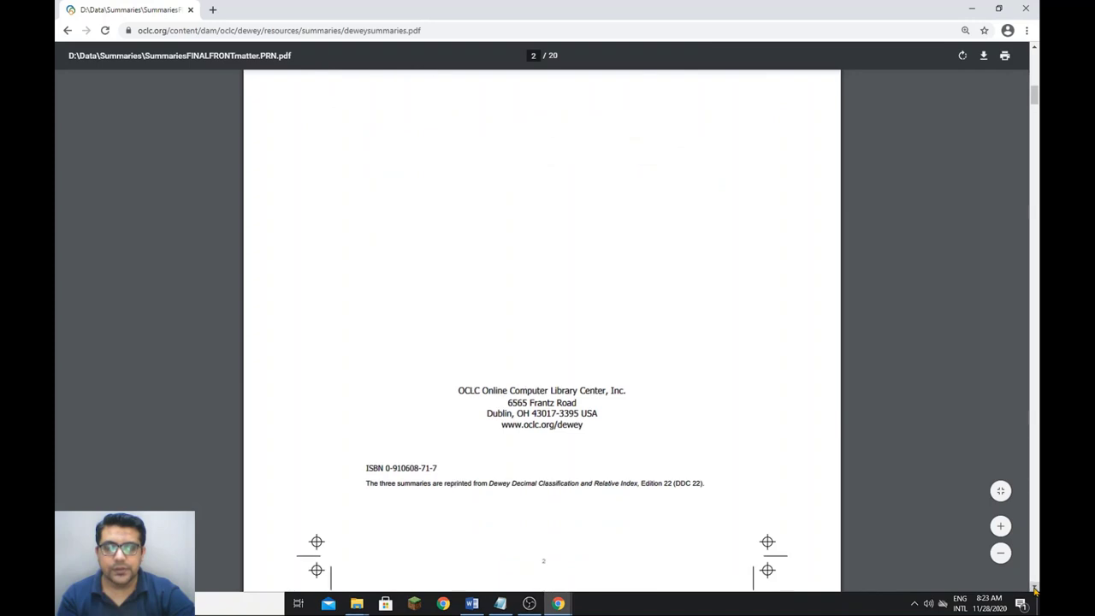
left_click(1035, 588)
left_click(1034, 587)
left_click(1035, 587)
left_click(1035, 587)
left_click(1035, 587)
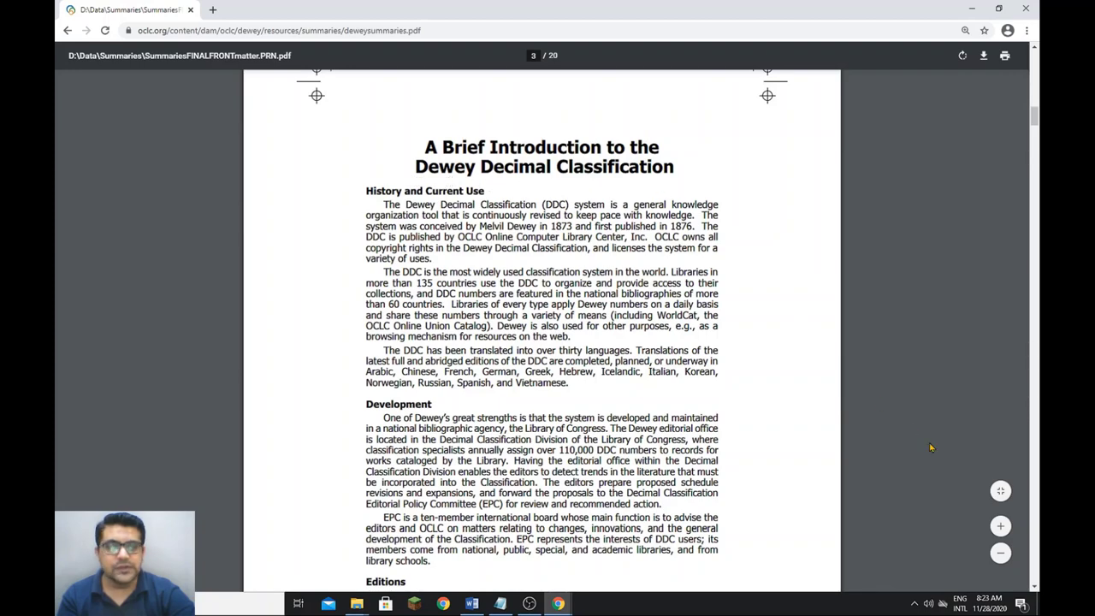
left_click(1034, 587)
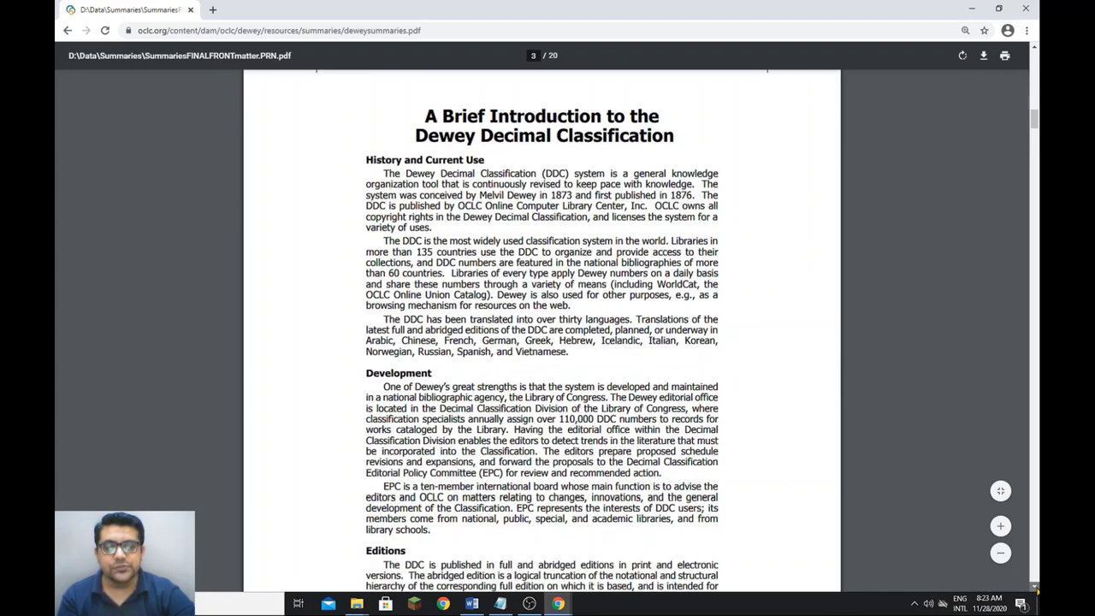
Skim the rest of the introduction and examine the First Summary listing the ten main classes.
scroll(1034, 588, "down", 5)
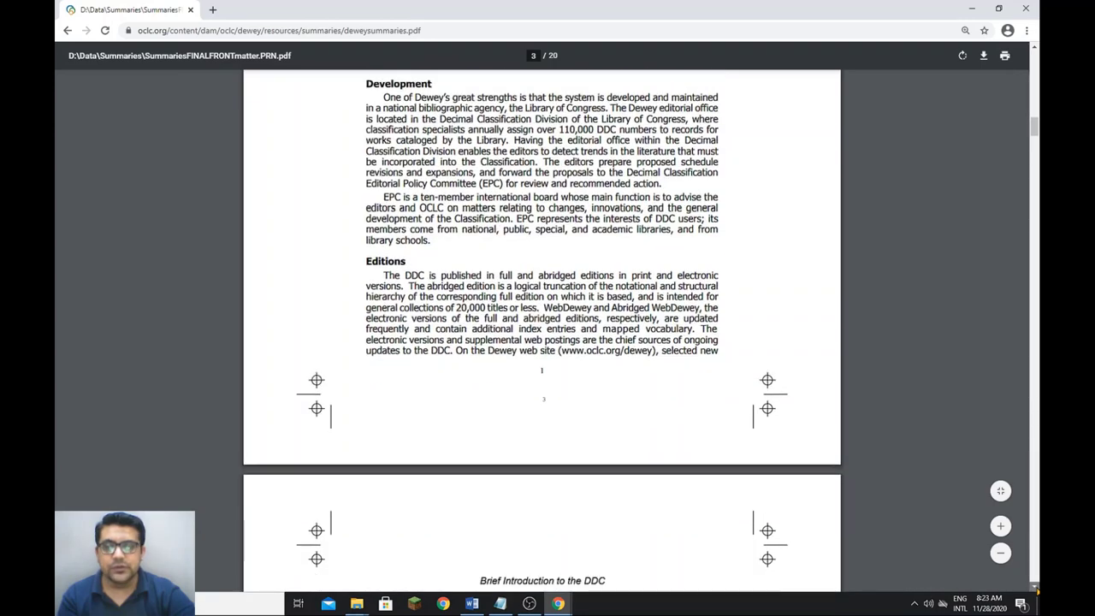
scroll(1035, 588, "down", 4)
scroll(1035, 588, "down", 10)
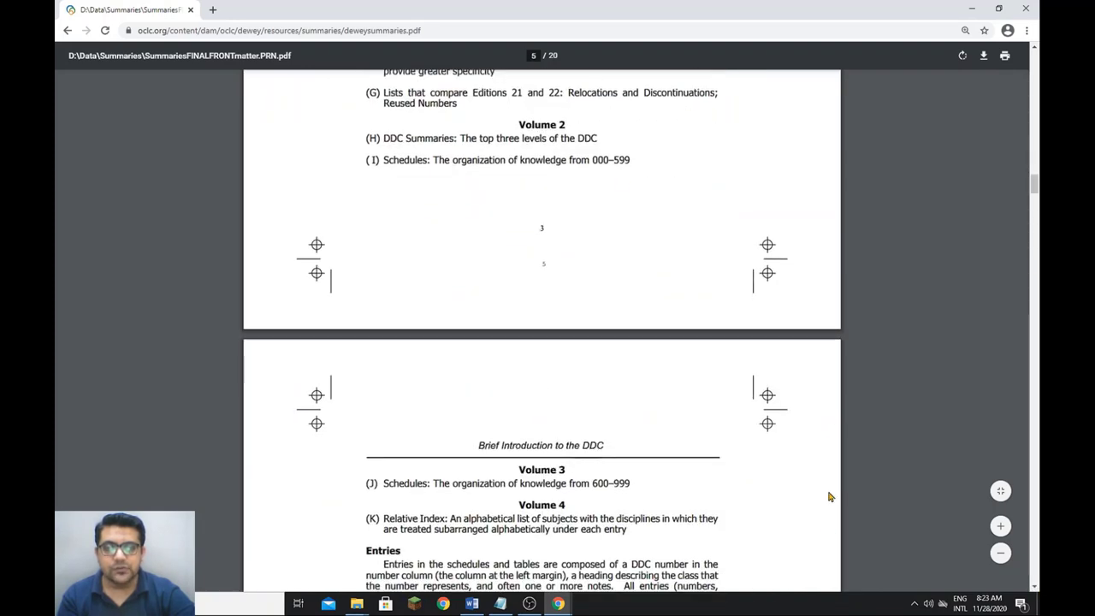
scroll(1035, 588, "down", 9)
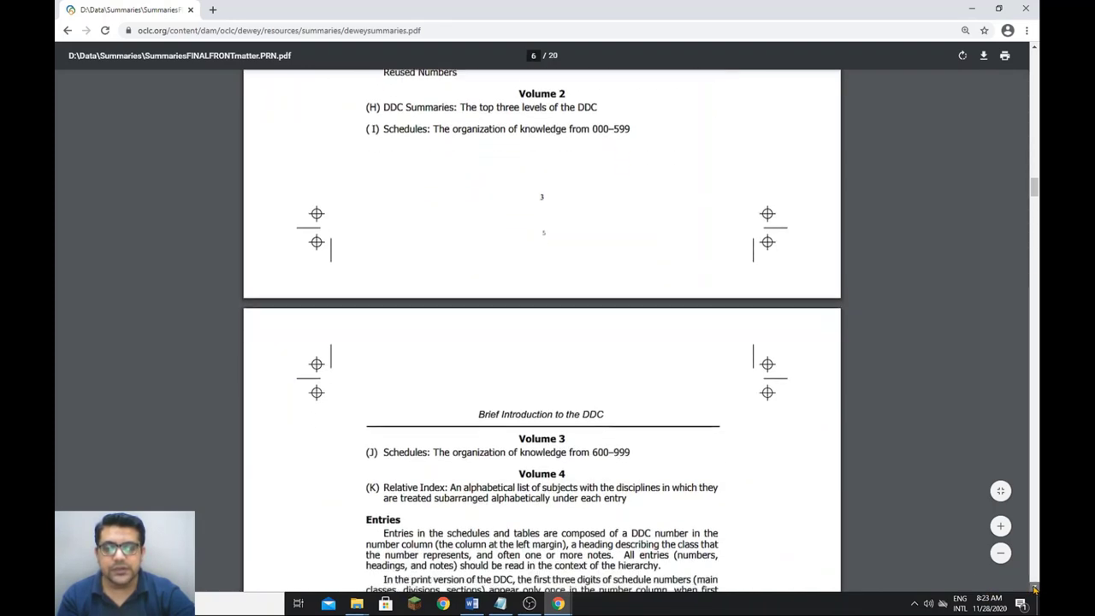
scroll(1035, 589, "down", 14)
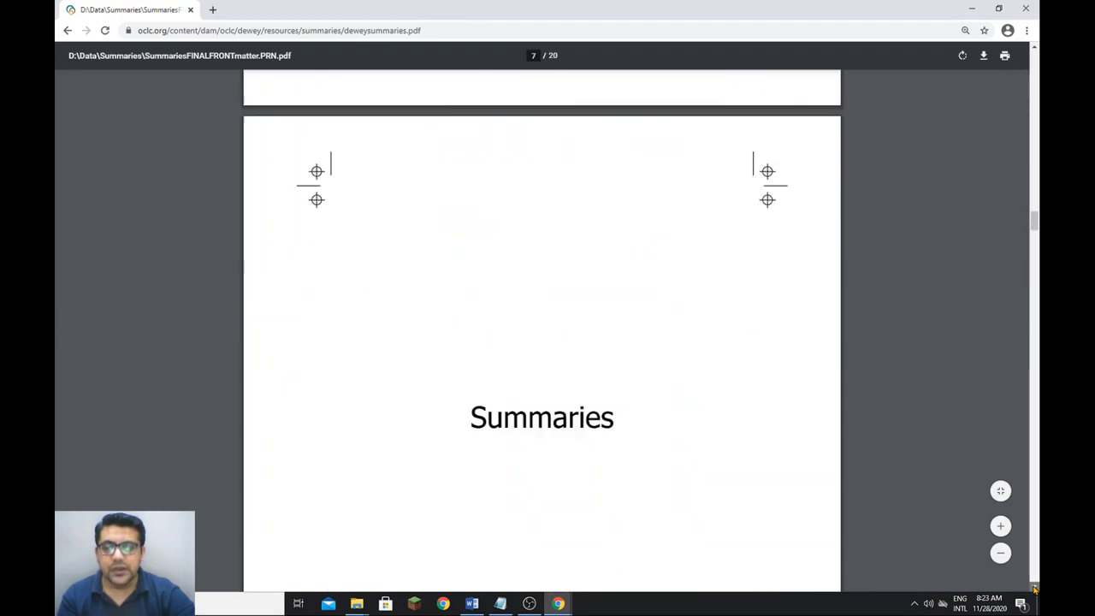
scroll(1036, 589, "down", 3)
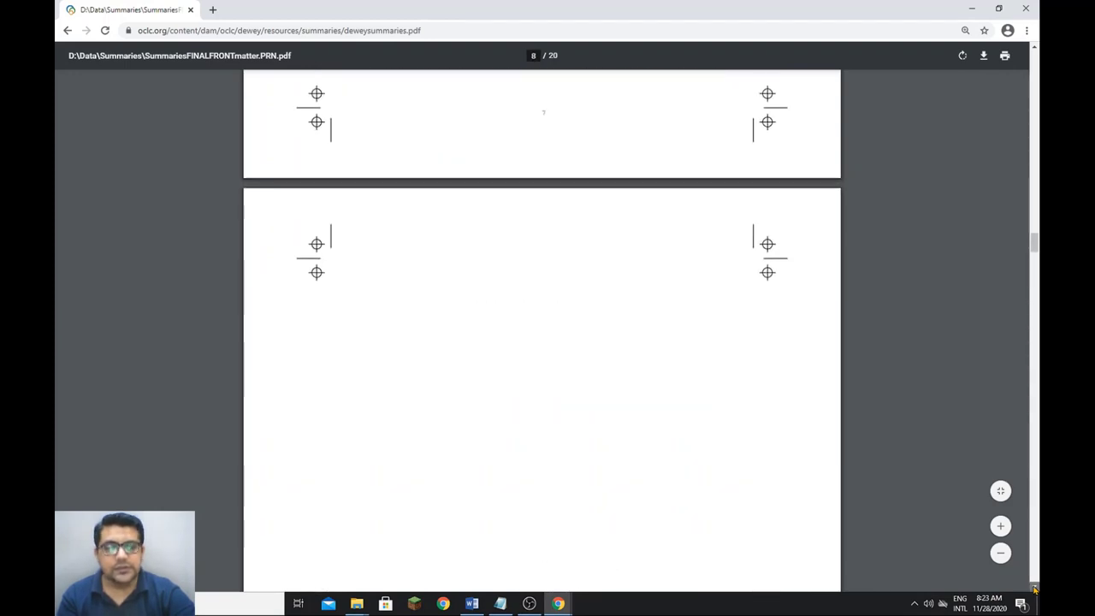
scroll(1036, 588, "down", 8)
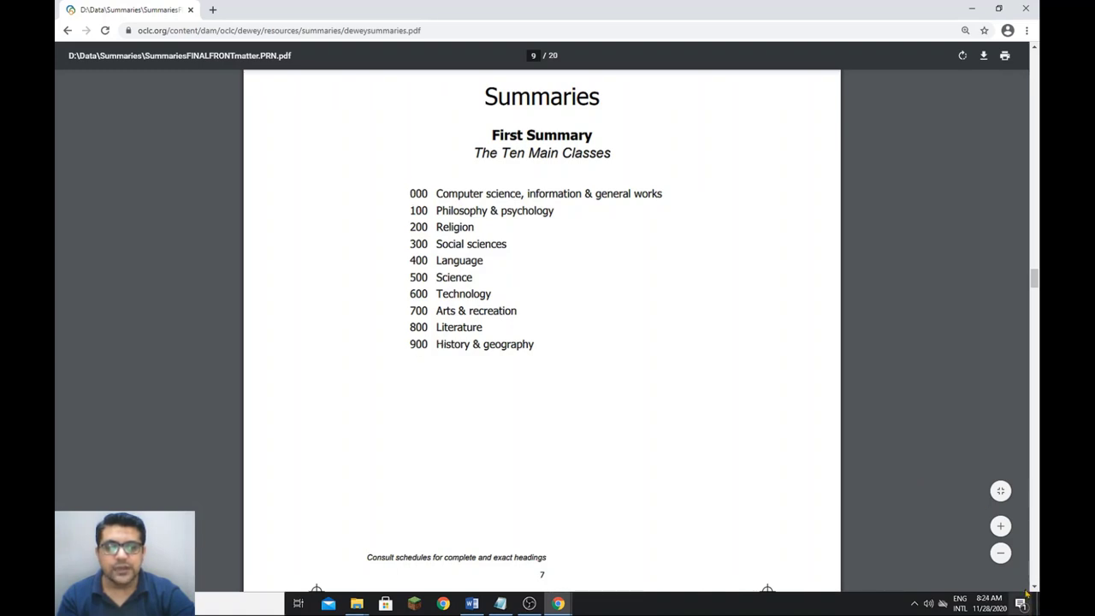
Examine the Second Summary of the hundred divisions and the Third Summary of the thousand sections.
scroll(1034, 587, "down", 10)
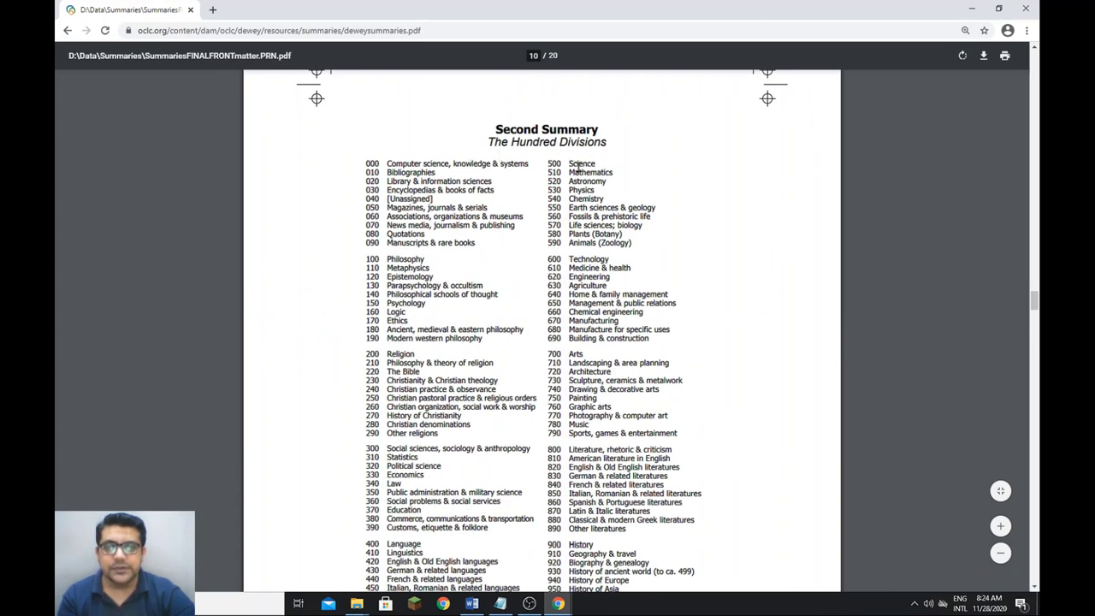
left_click(1034, 587)
scroll(505, 130, "down", 10)
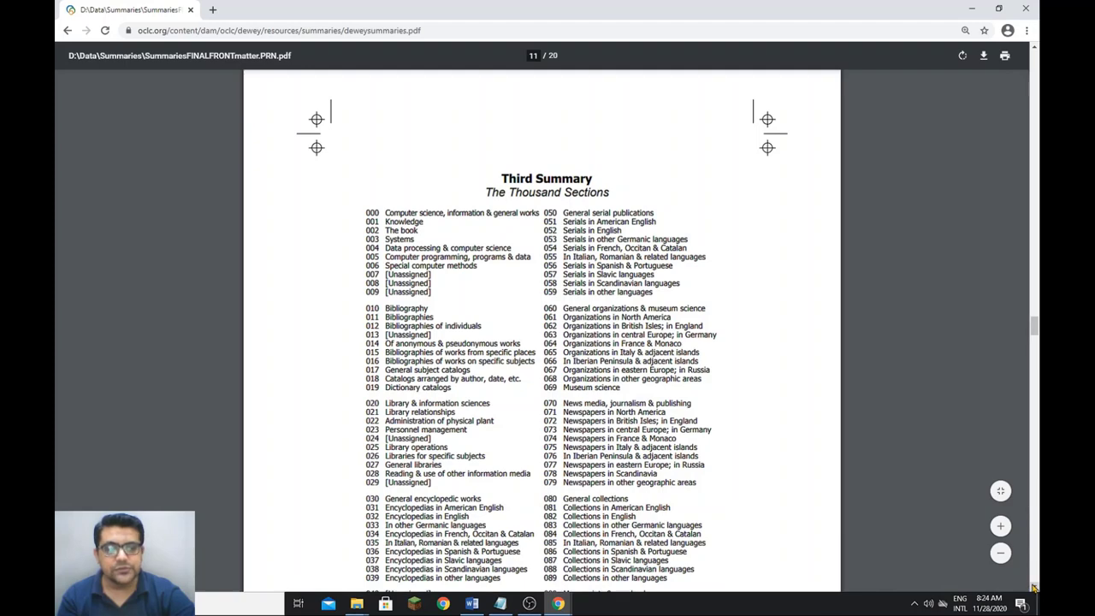
scroll(1034, 587, "down", 5)
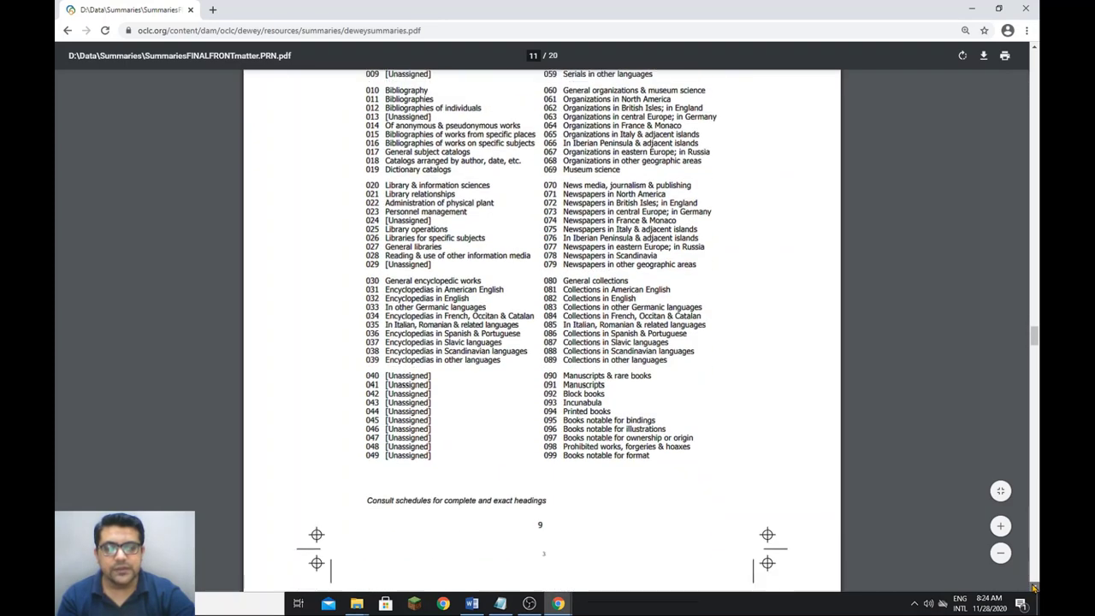
scroll(1033, 588, "down", 5)
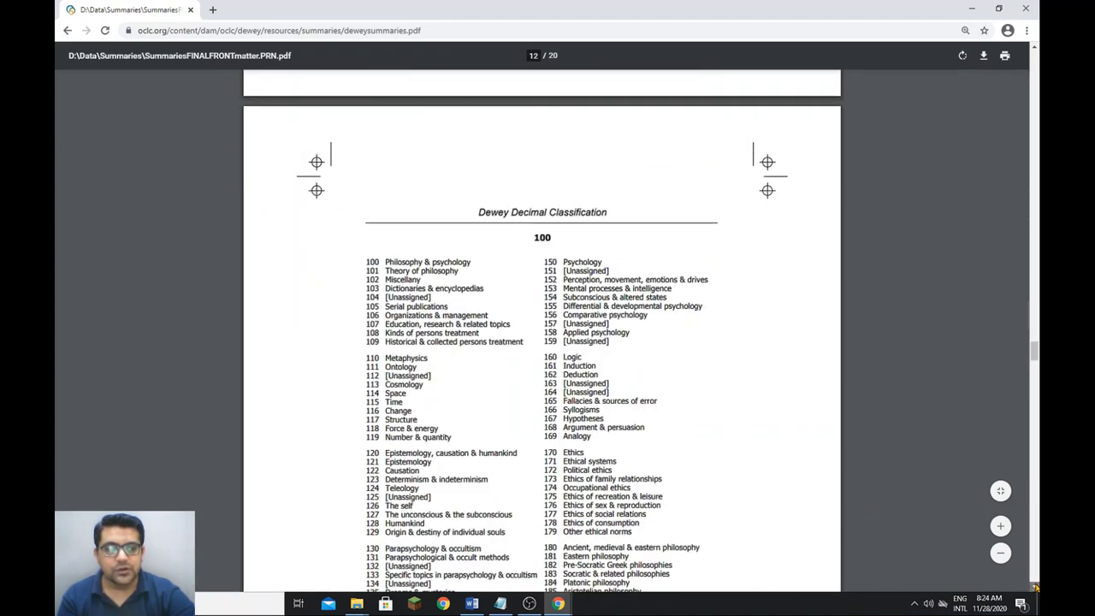
scroll(1034, 587, "down", 5)
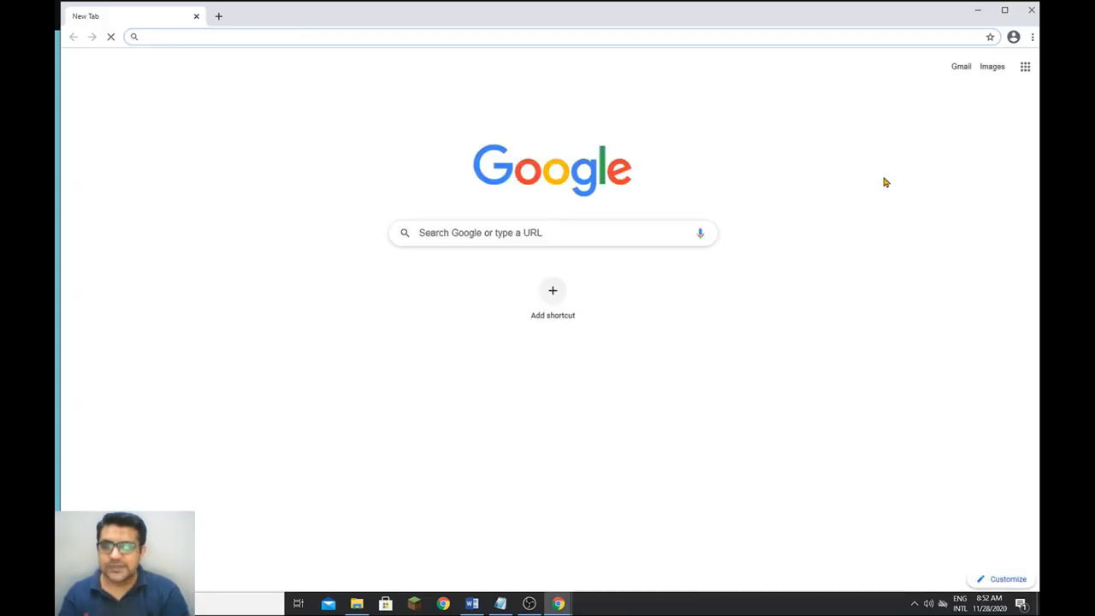
Search the web for "oclc classify" and open the OCLC Classify experimental classification service from the results.
type("oclc")
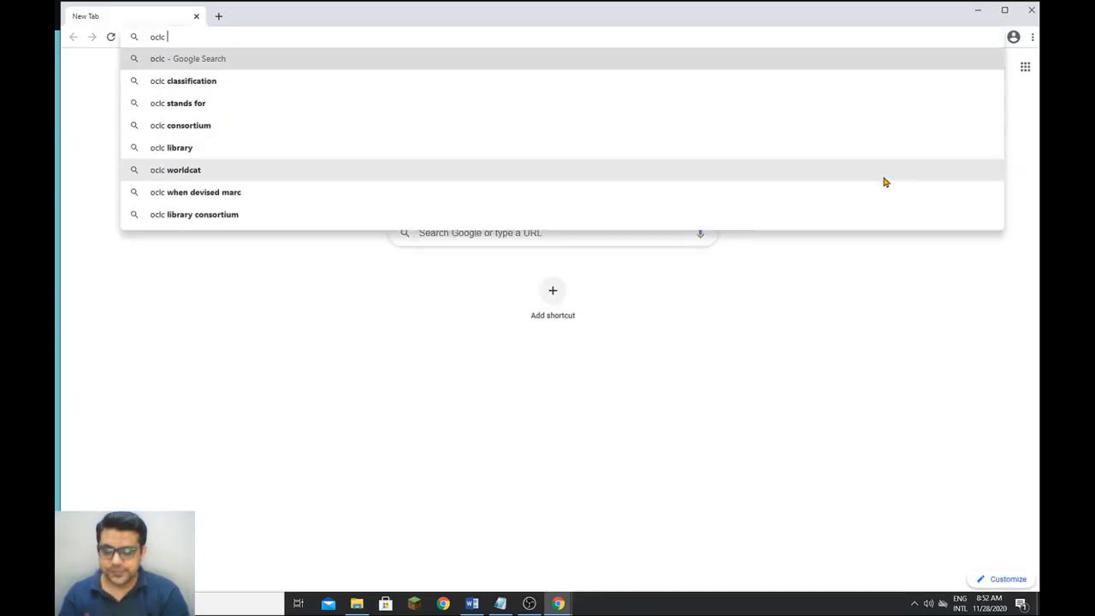
type(" cl")
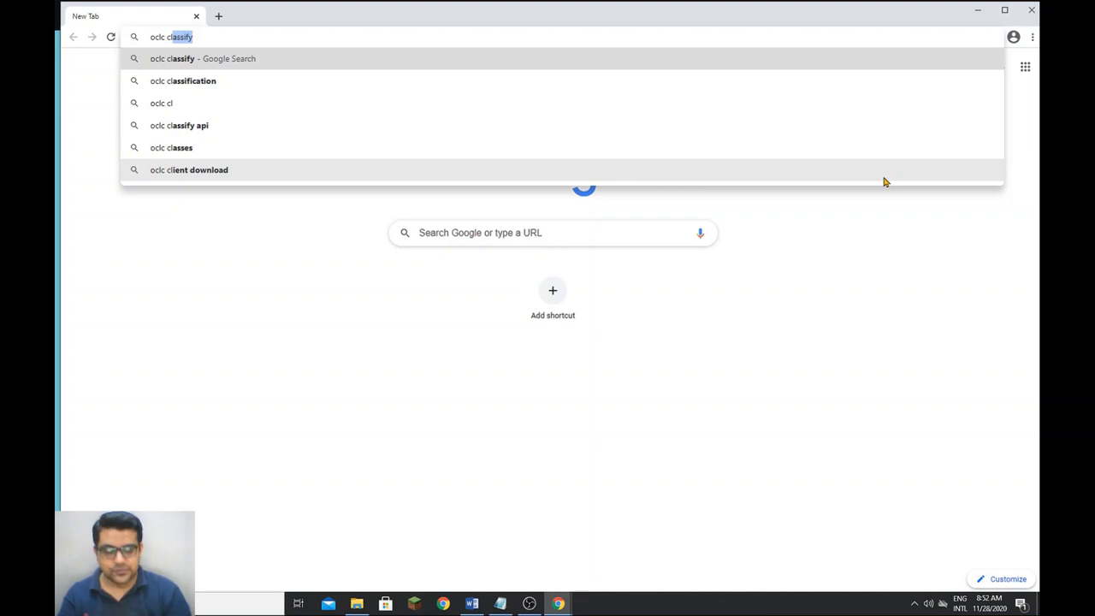
key("Return")
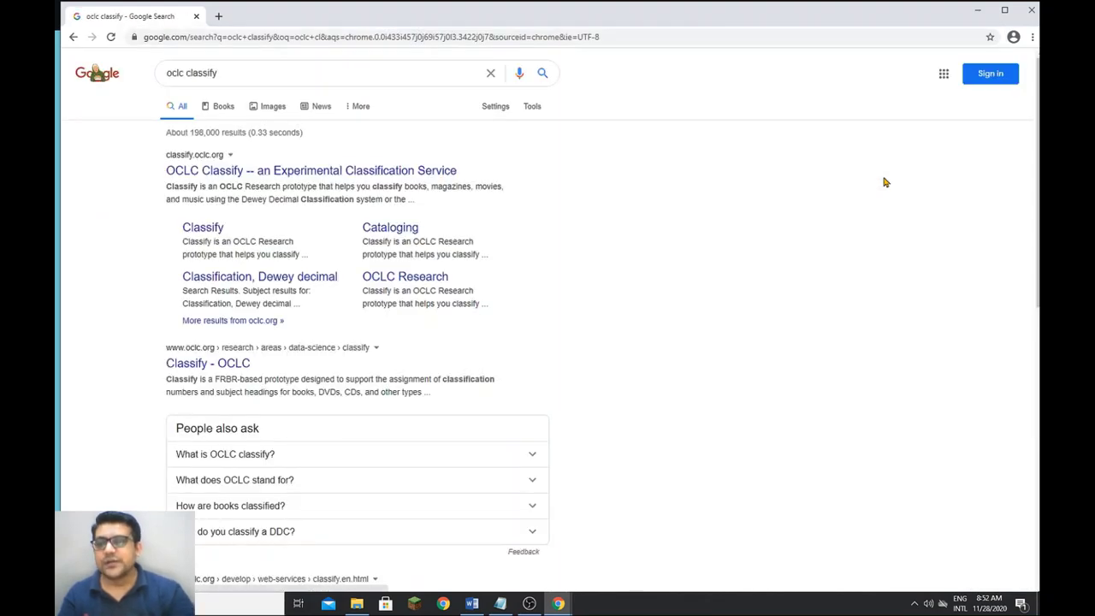
left_click(210, 171)
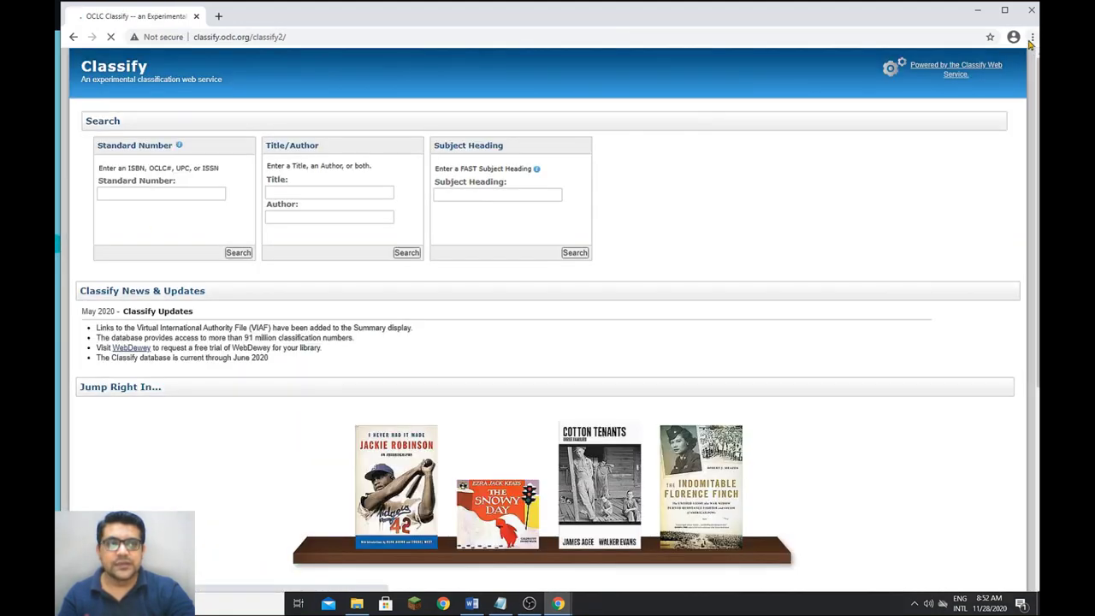
left_click(1032, 37)
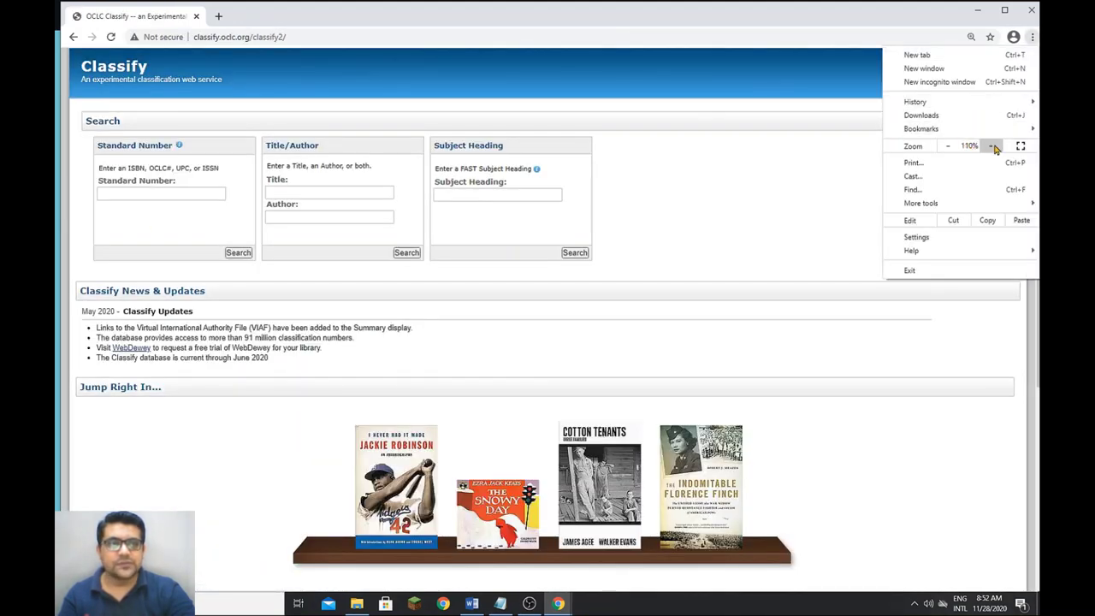
left_click(824, 218)
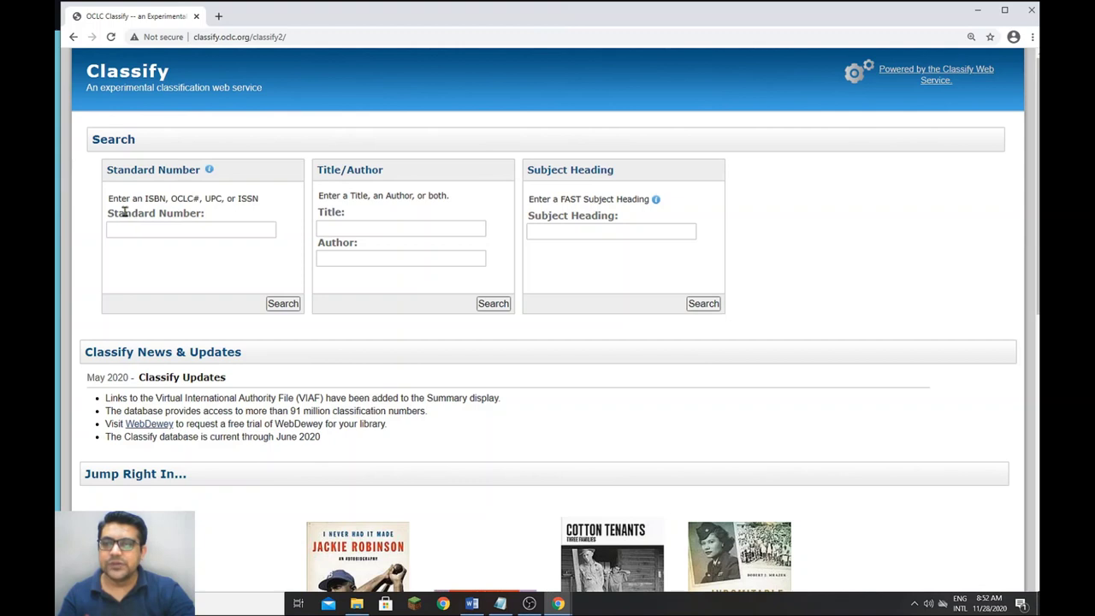
Look over Classify's search options for standard number, title, author and subject heading.
left_click(228, 227)
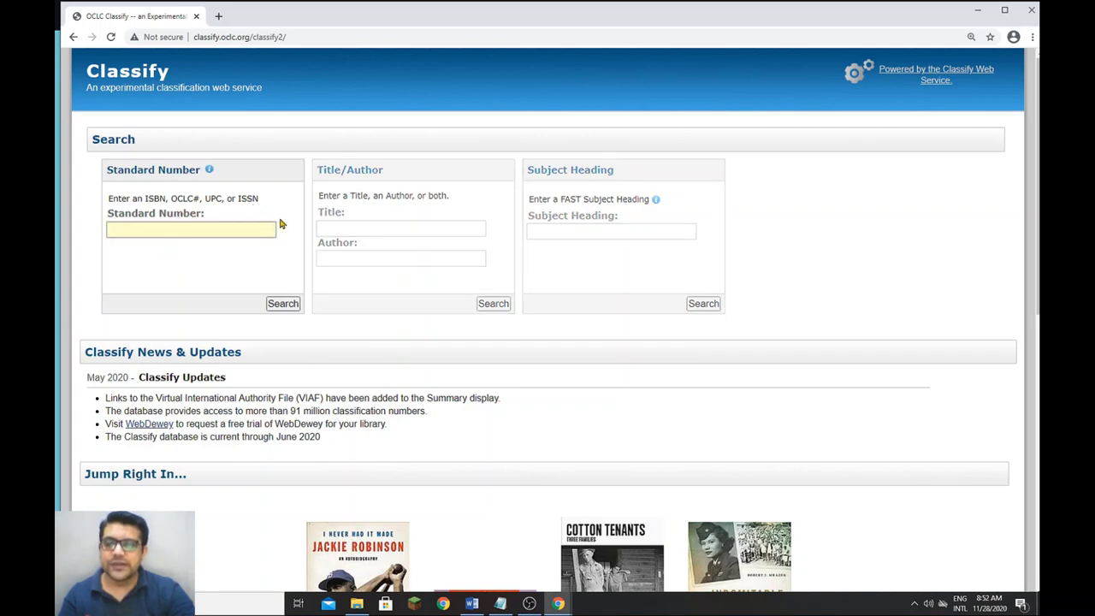
left_click(366, 208)
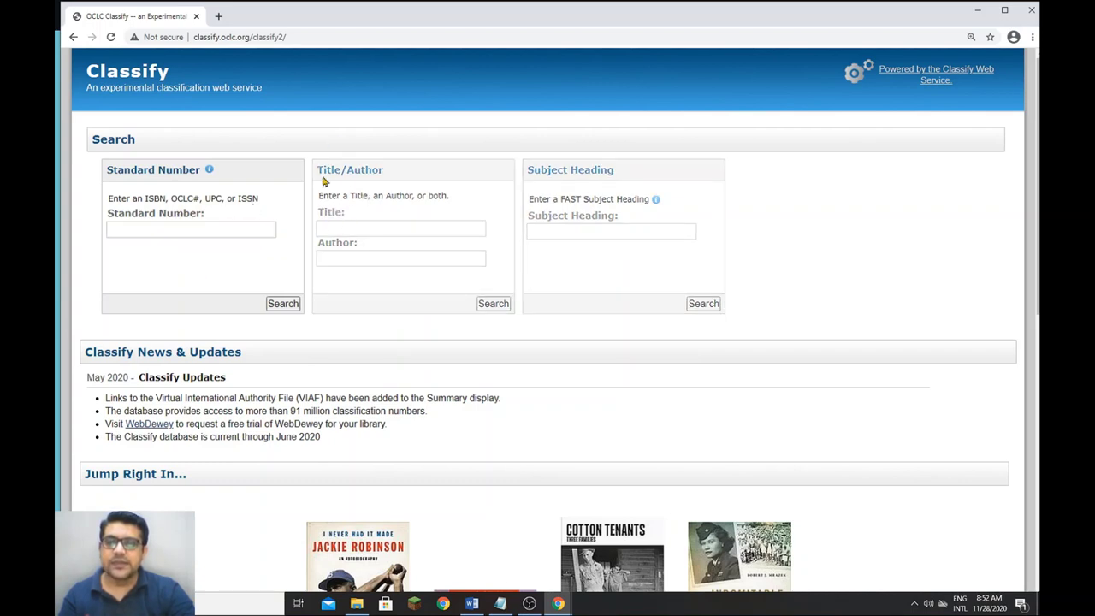
left_click(360, 227)
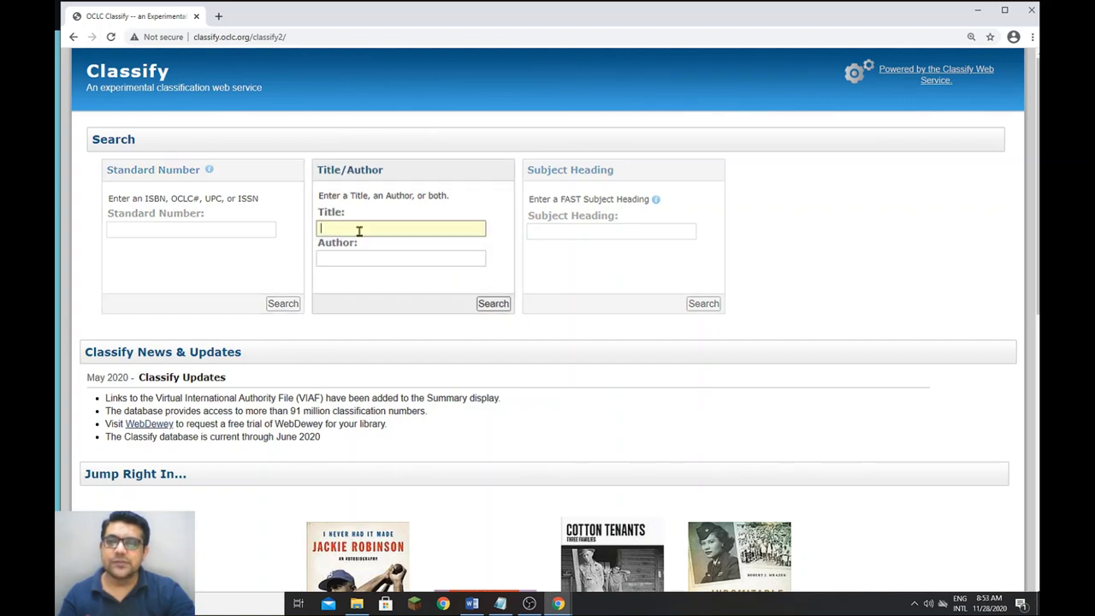
left_click(360, 259)
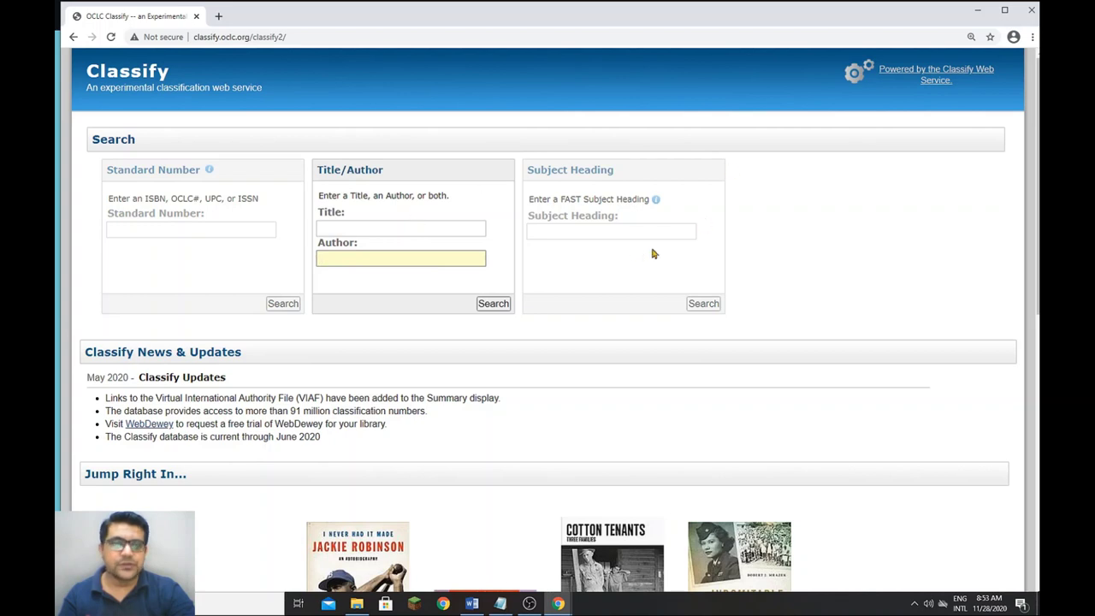
left_click(597, 229)
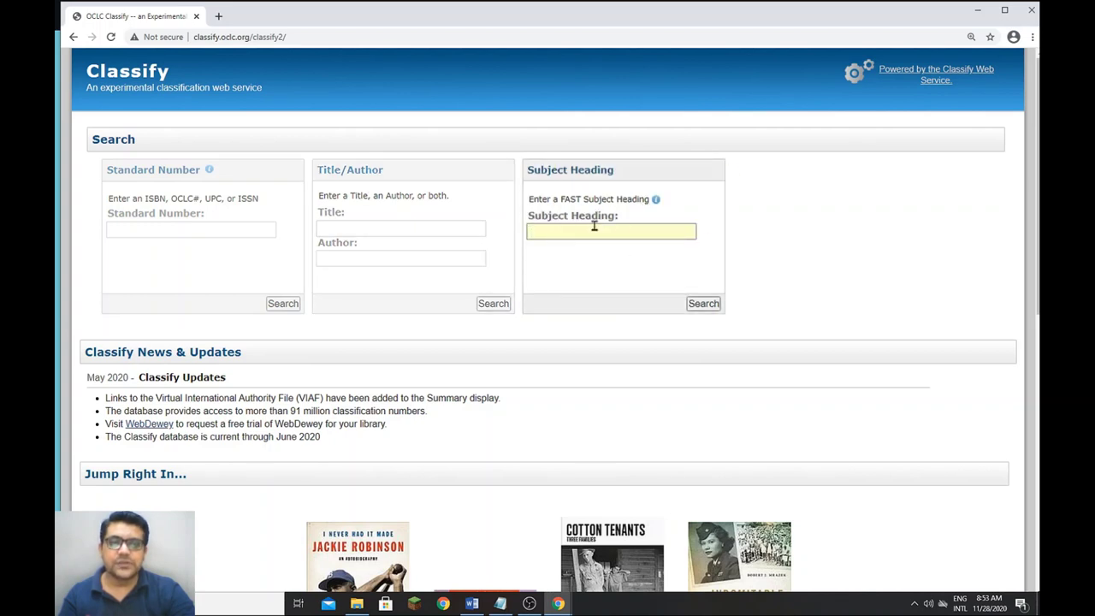
Search Classify by title for "digital library toolkit".
left_click(359, 226)
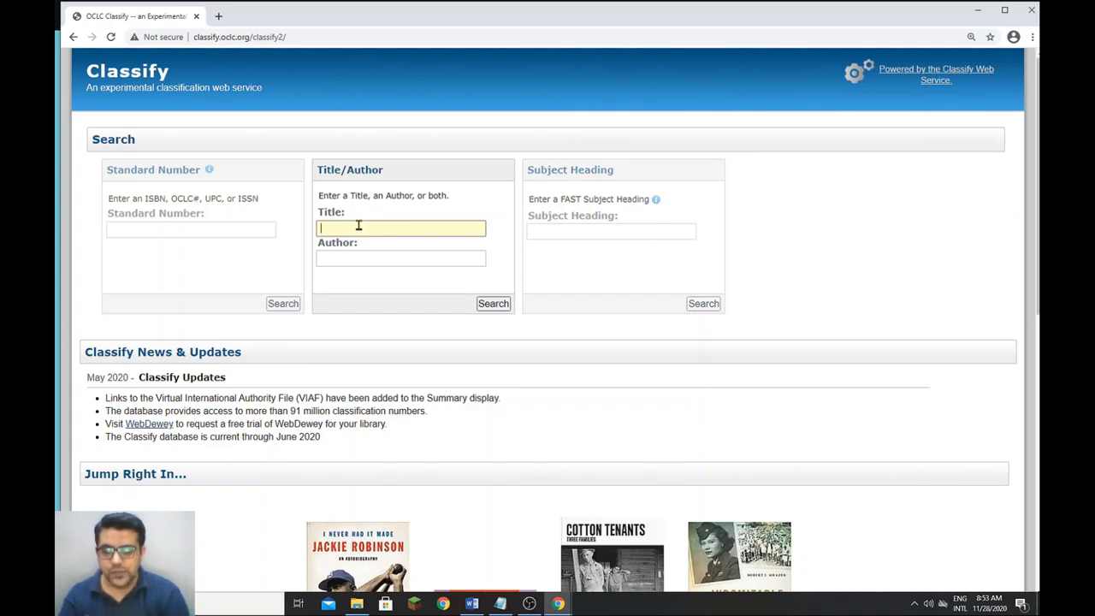
type("digital")
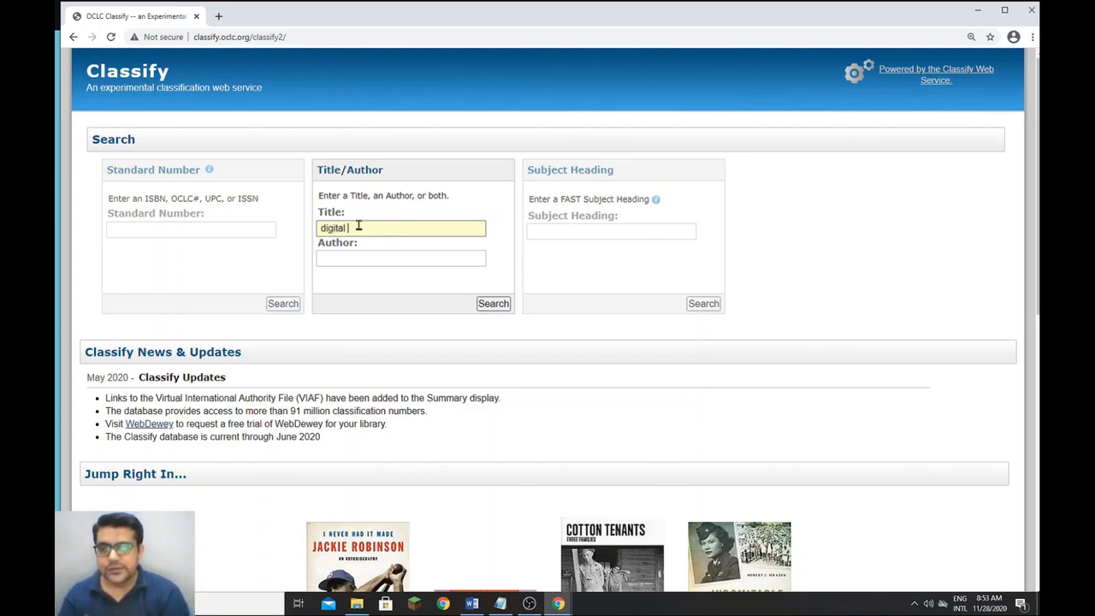
type(" library toolkit")
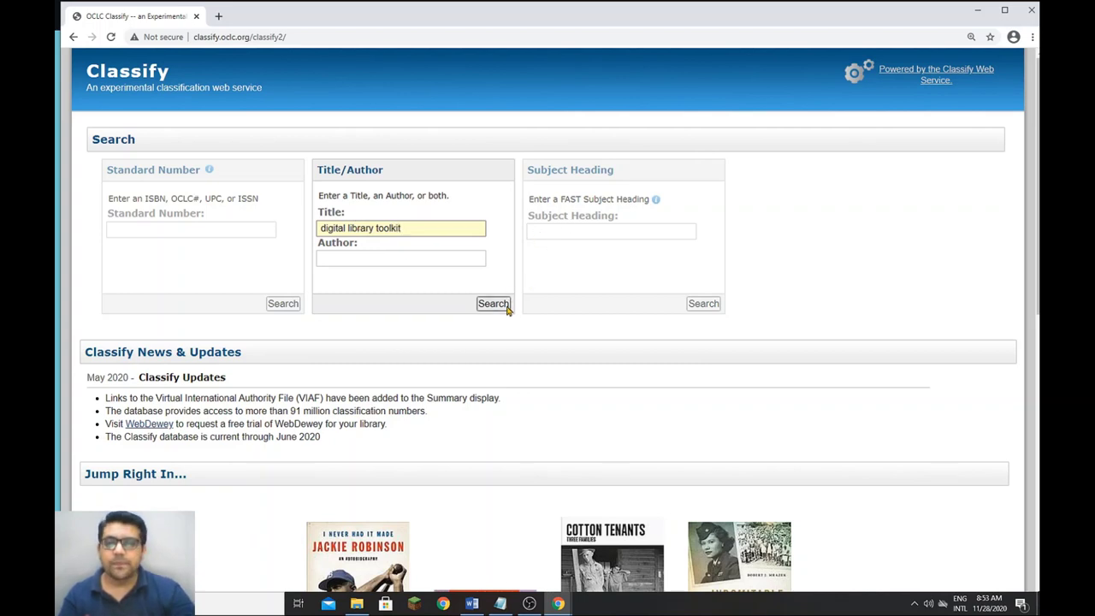
left_click(506, 306)
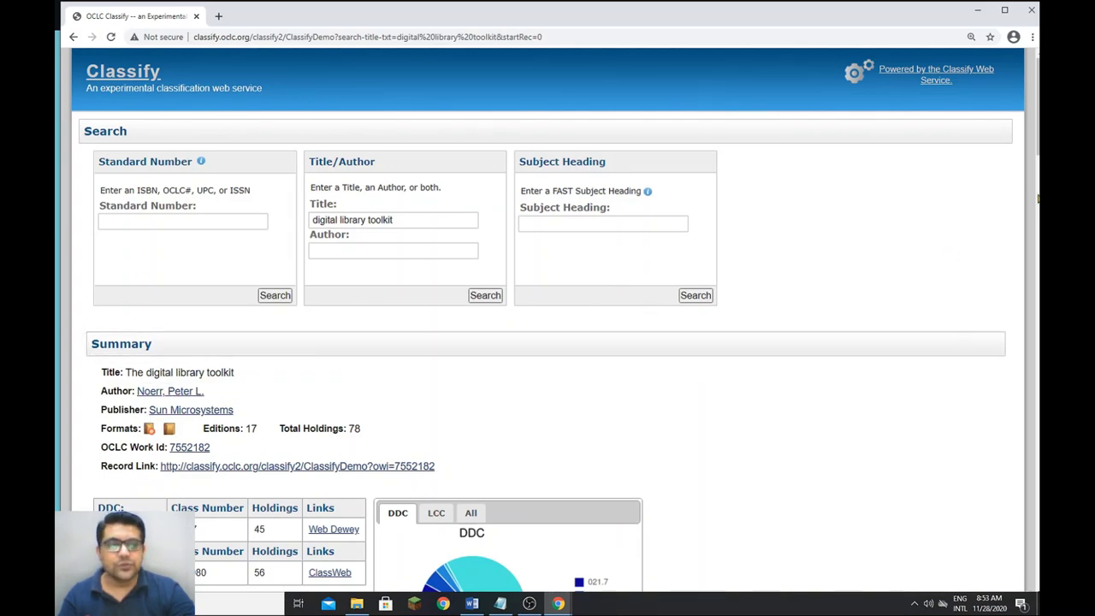
Maximize the browser window and examine the book's summary, highlighting its most frequent DDC class number.
left_click(1007, 8)
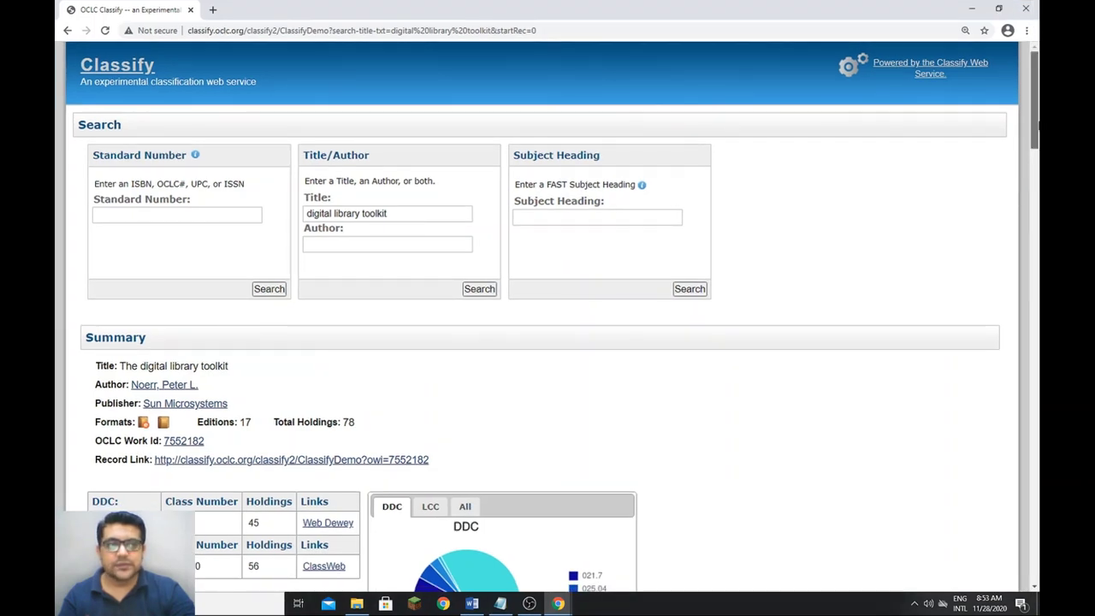
scroll(1037, 126, "down", 1)
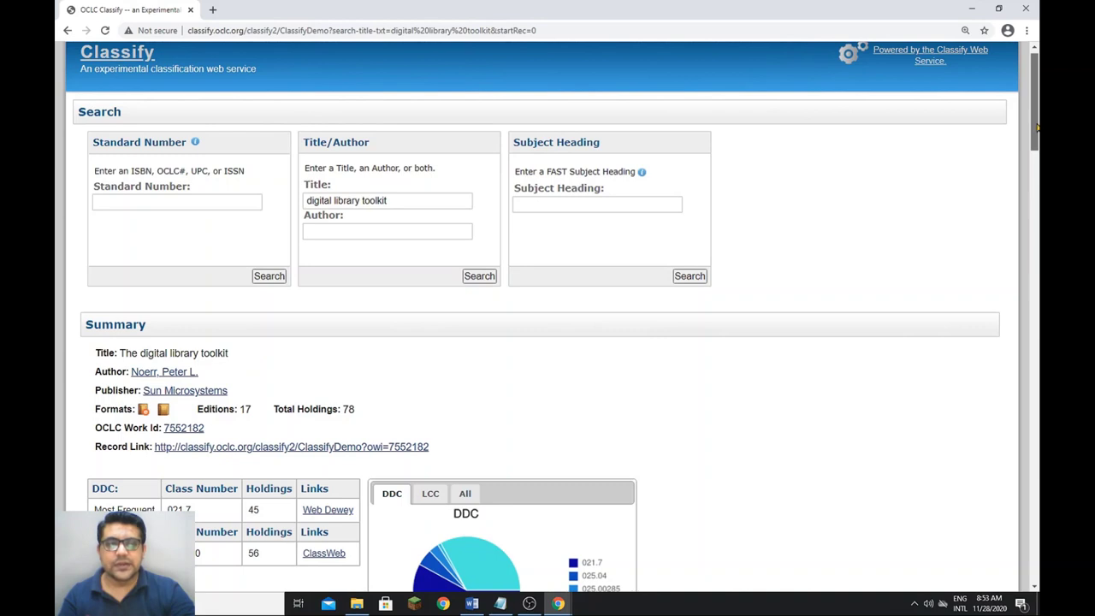
scroll(1038, 127, "down", 3)
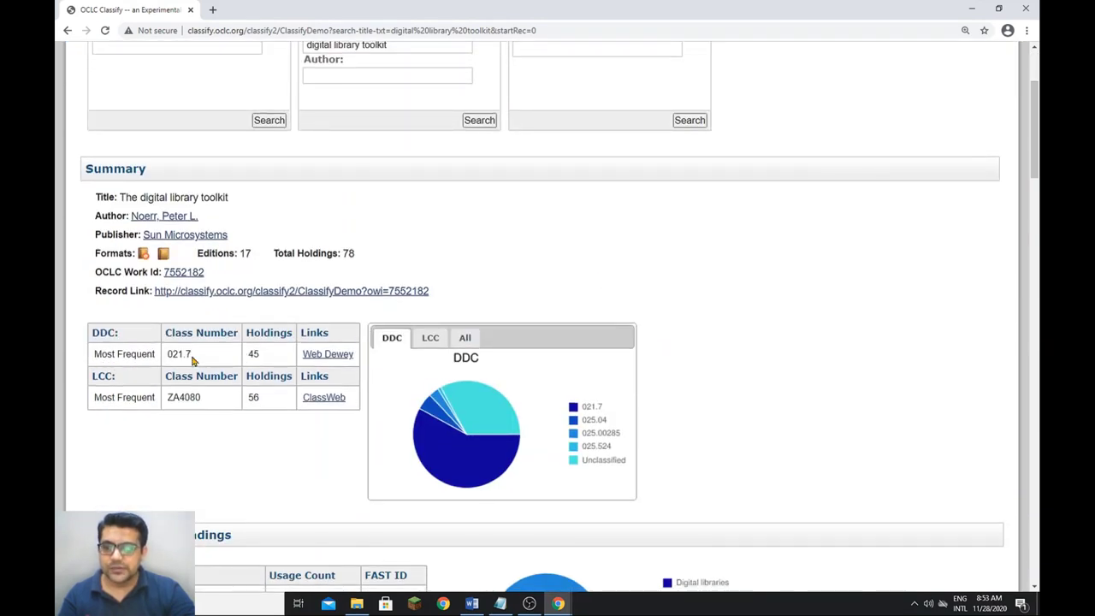
left_click_drag(188, 356, 170, 359)
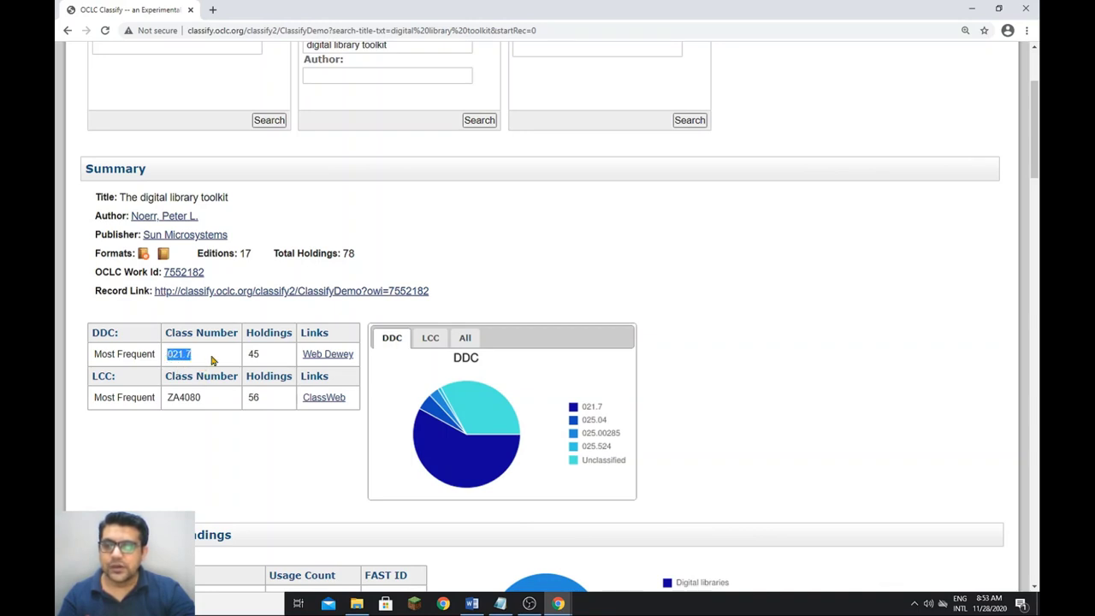
left_click(187, 359)
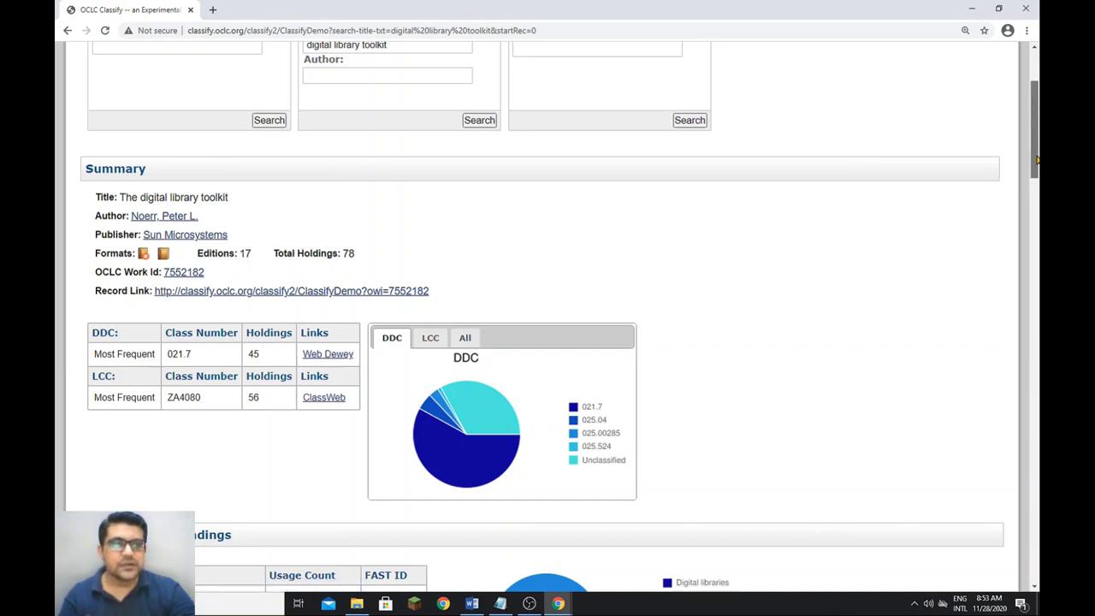
left_click_drag(1037, 156, 1036, 151)
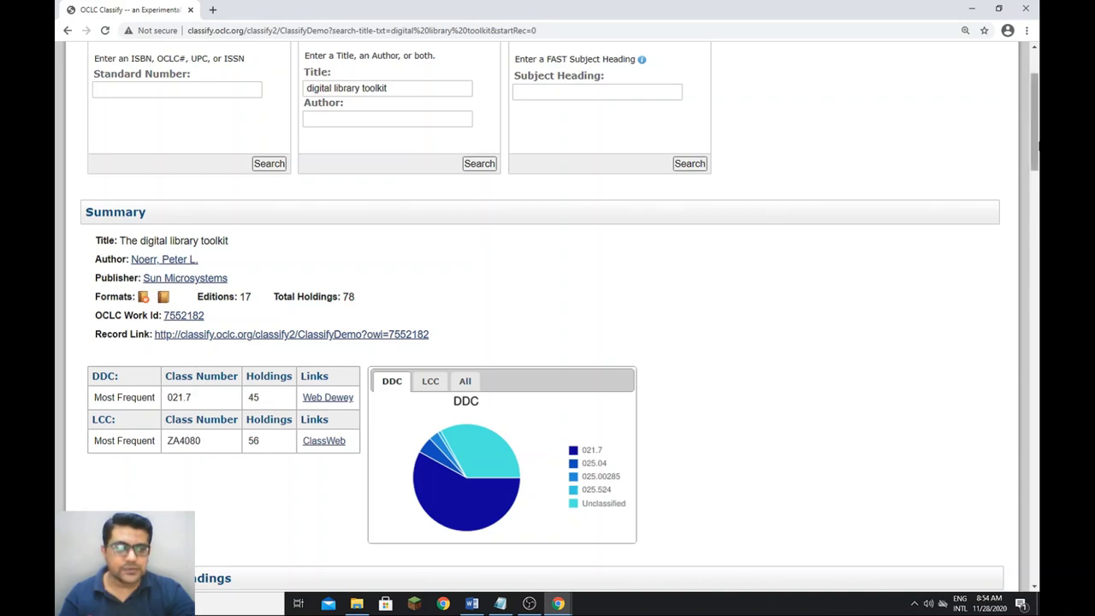
Review the class numbers in the book's editions list and return to the search form.
left_click_drag(1037, 101, 1038, 258)
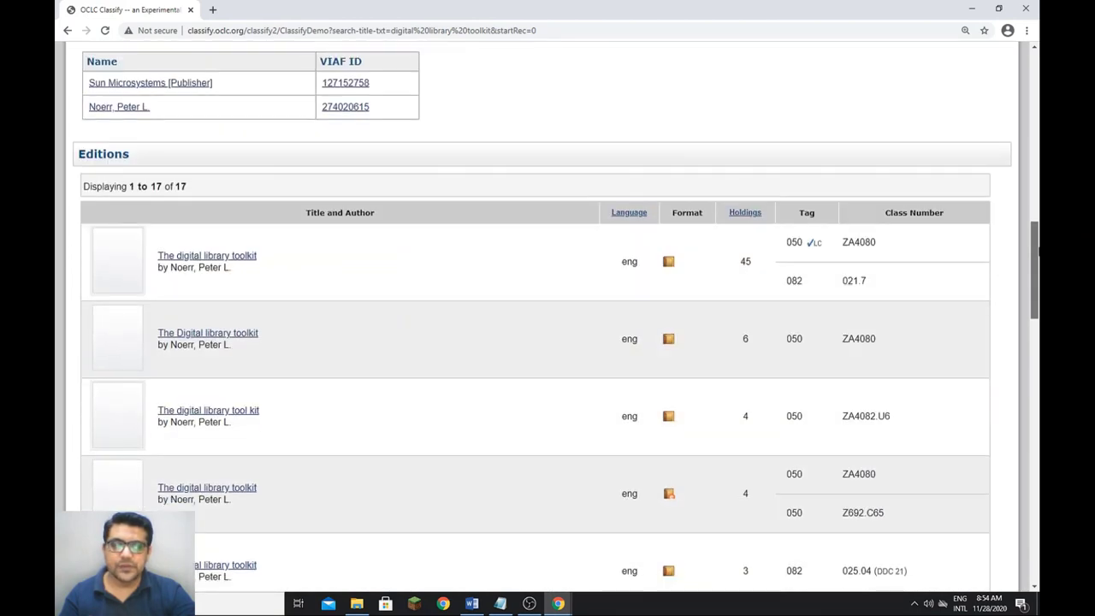
left_click(1033, 587)
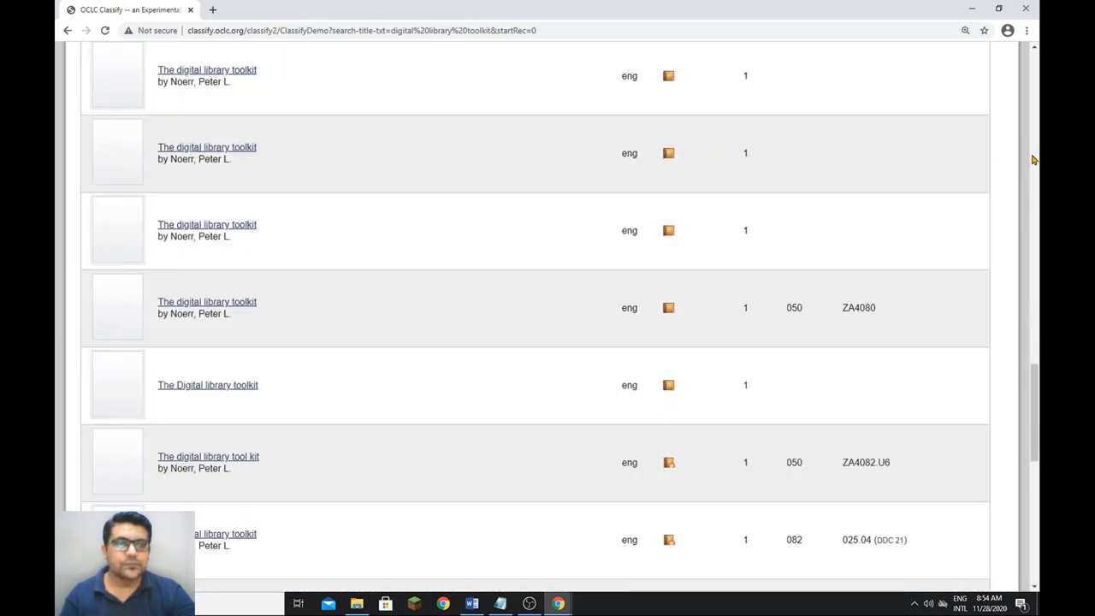
left_click(1036, 153)
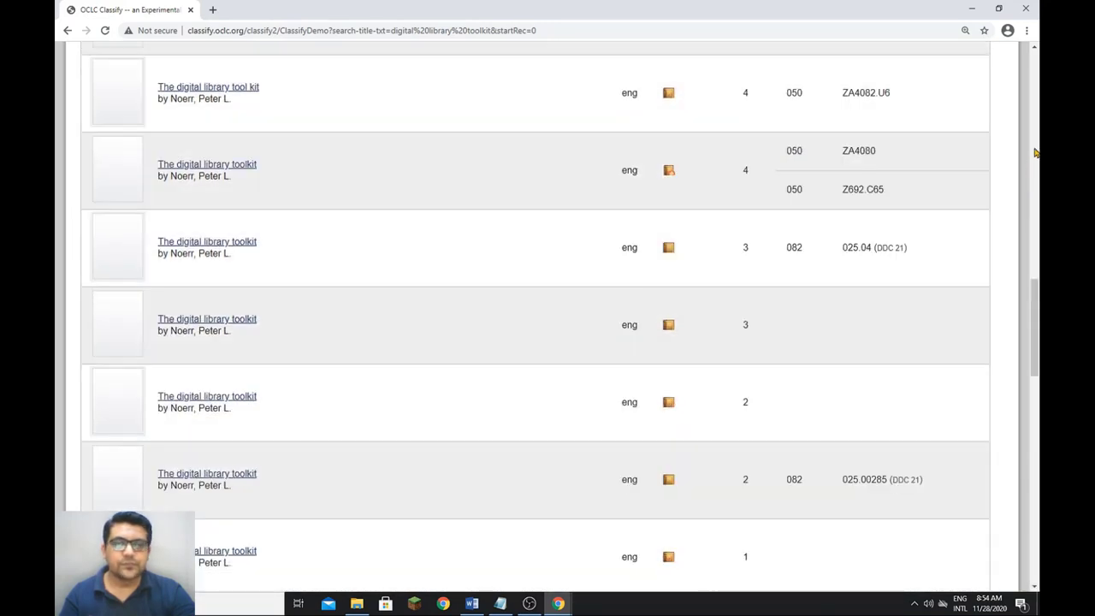
left_click(1035, 152)
left_click_drag(1035, 152, 1035, 109)
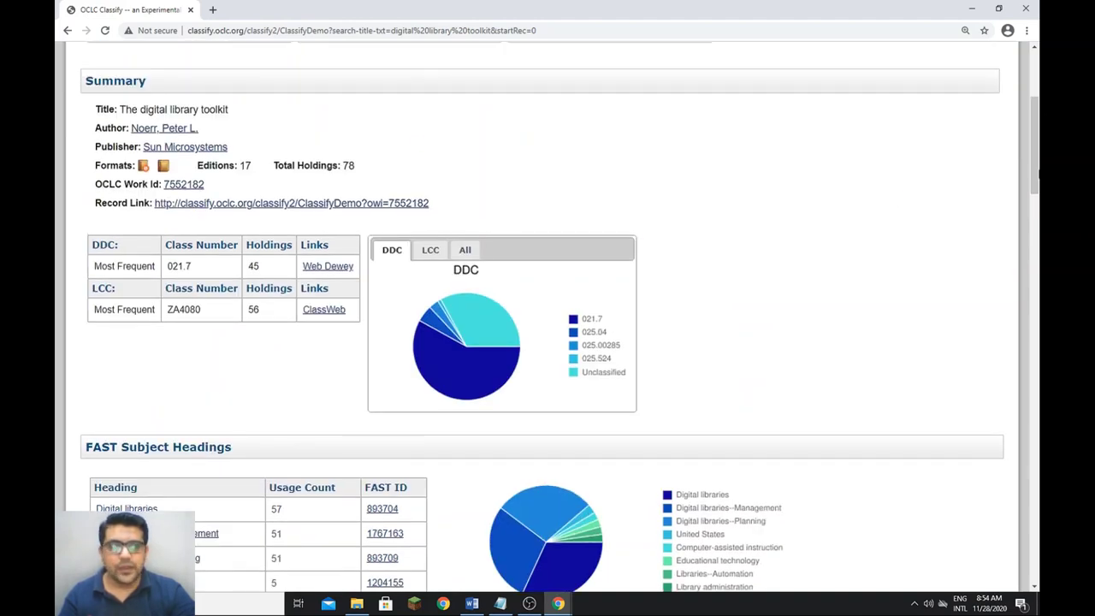
left_click_drag(1038, 171, 1037, 126)
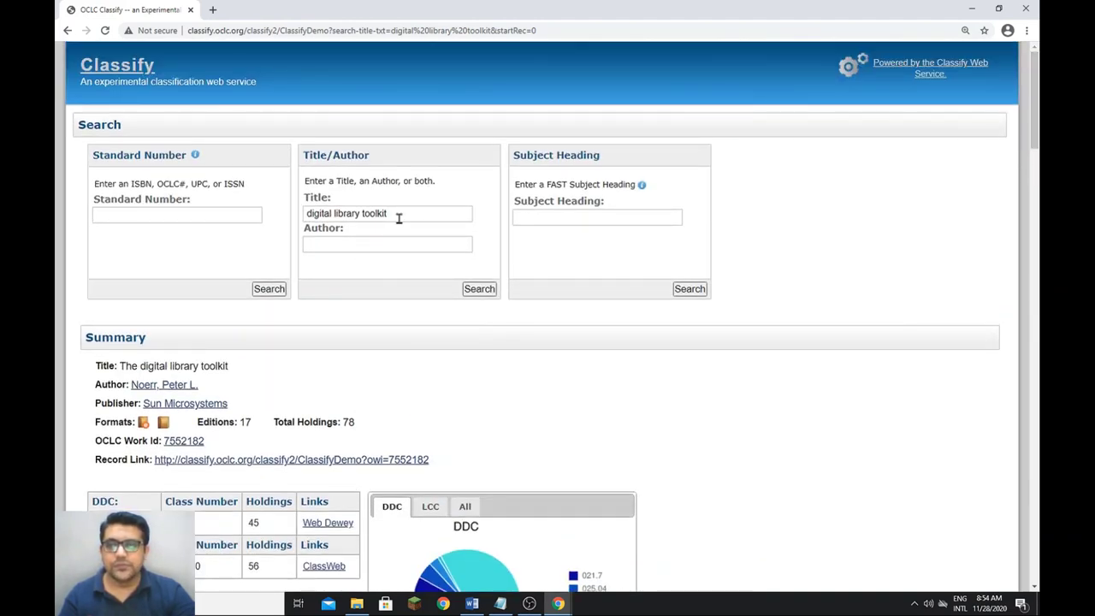
Replace the title query with "library toolkit" and run the search.
left_click(398, 218)
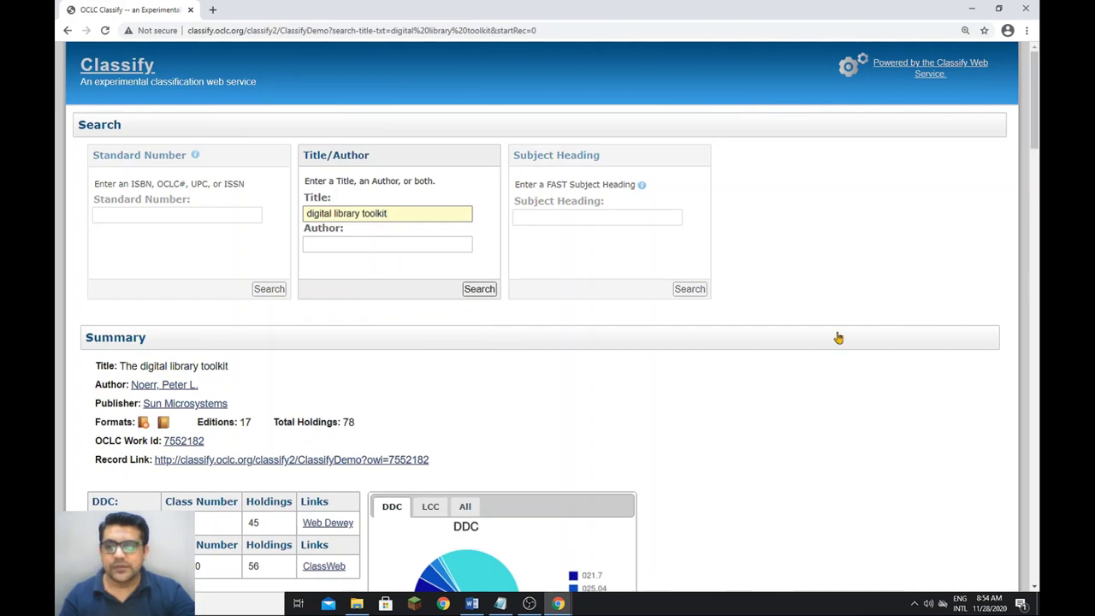
mouse_move(1035, 139)
left_mouse_down()
mouse_move(1037, 231)
mouse_move(1037, 156)
left_mouse_up()
left_click_drag(421, 216, 305, 215)
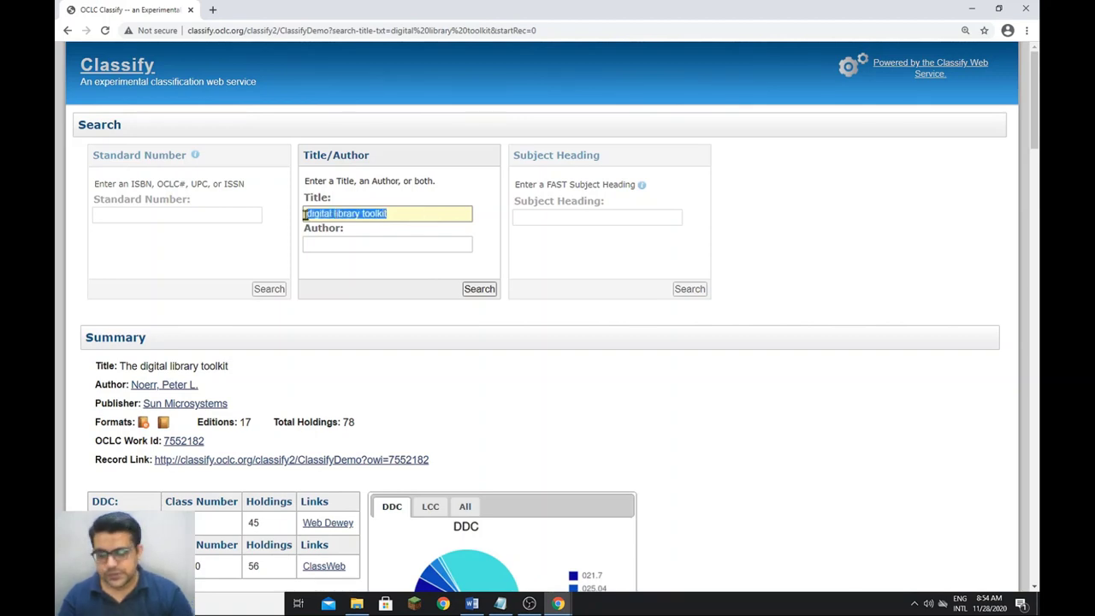
key("BackSpace")
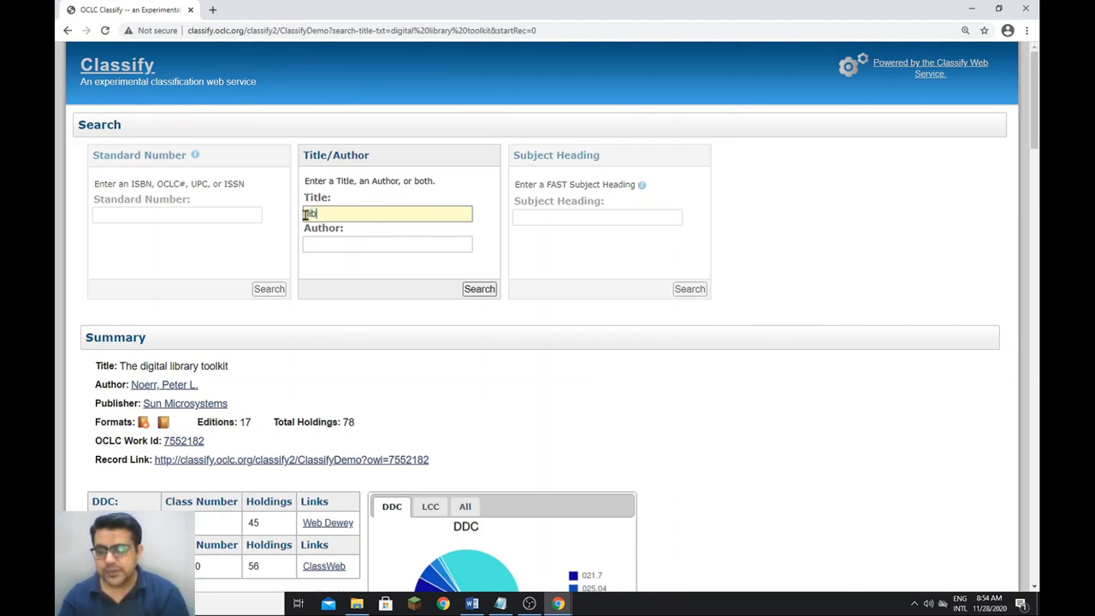
type("library toolk")
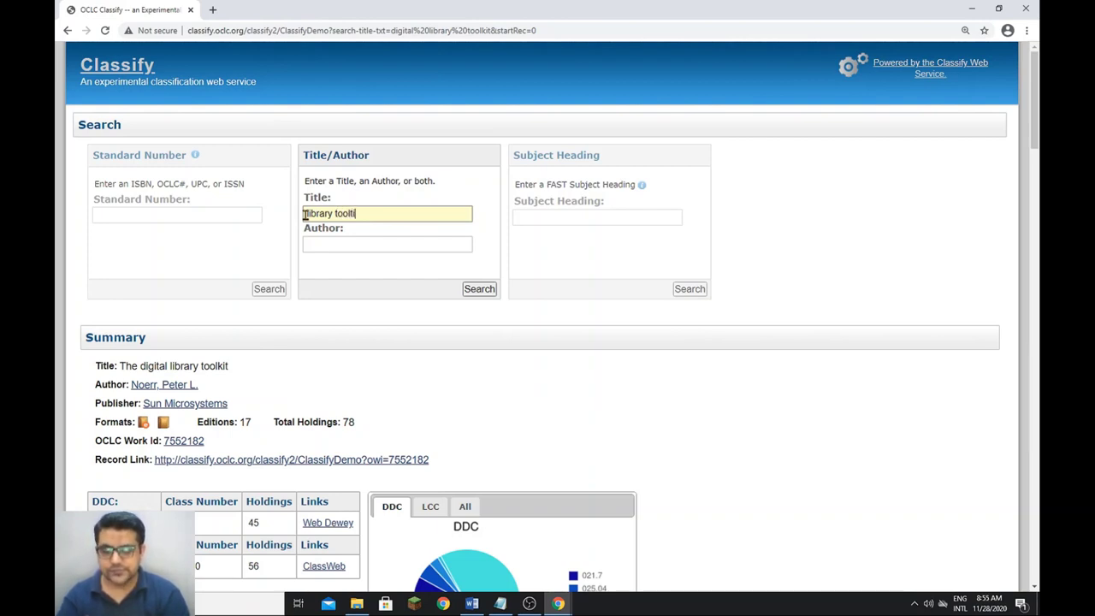
key("BackSpace")
key("BackSpace")
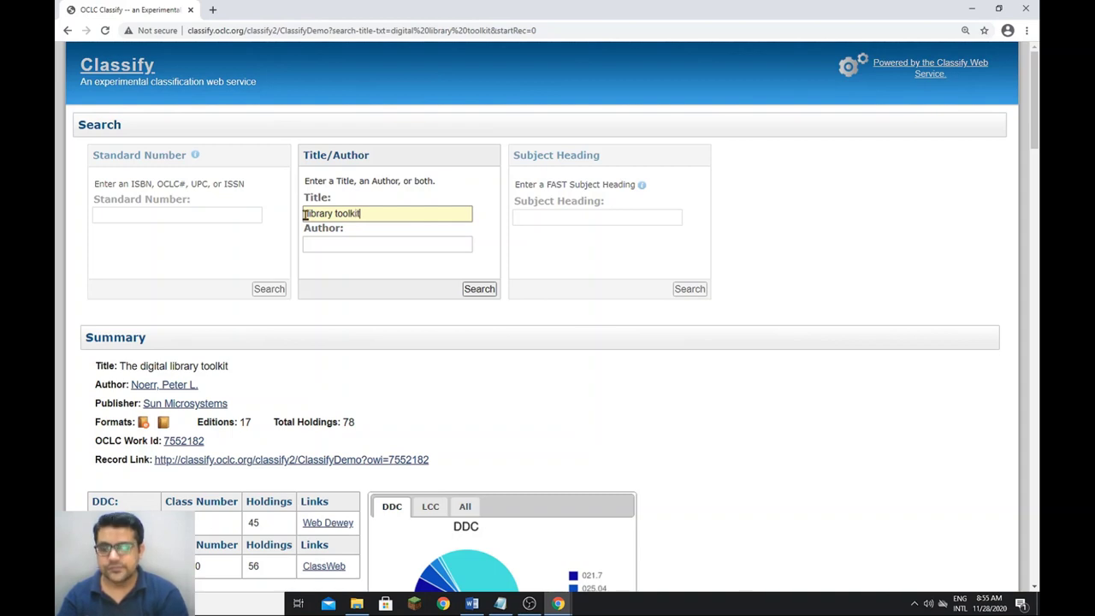
key("Return")
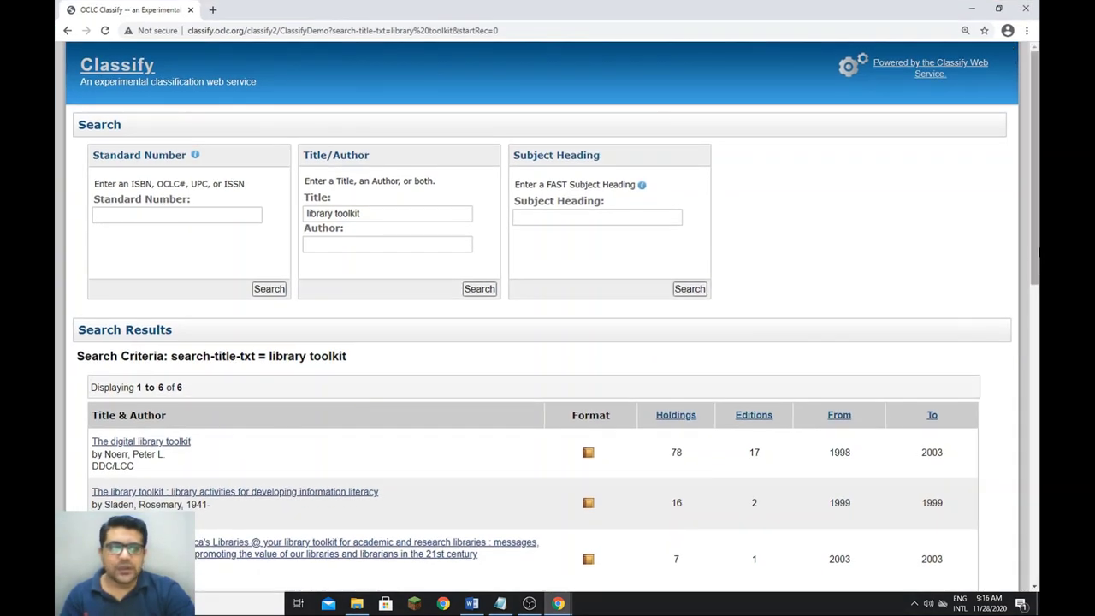
Look through the search results and open "The library toolkit : library activities for developing information literacy".
scroll(1034, 171, "down", 1)
scroll(56, 252, "down", 1)
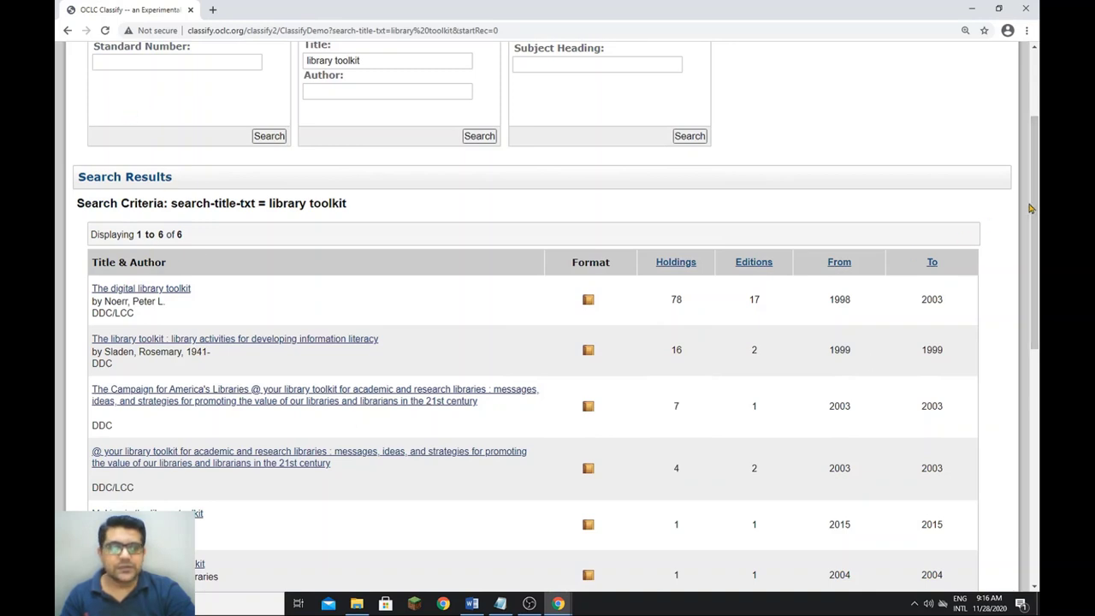
scroll(1036, 240, "down", 1)
scroll(1038, 272, "down", 2)
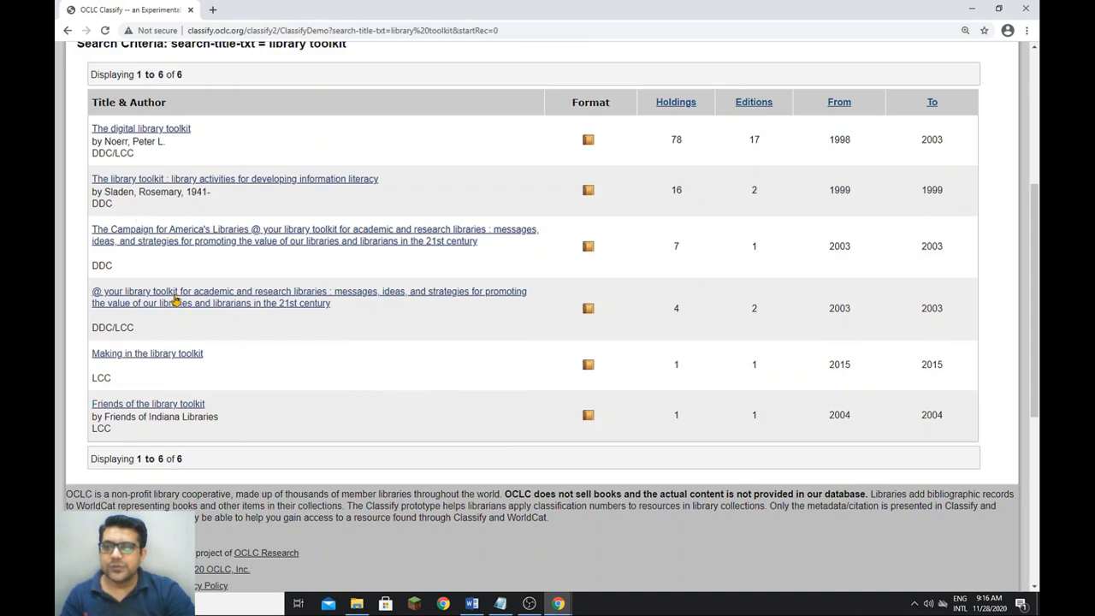
left_click(160, 181)
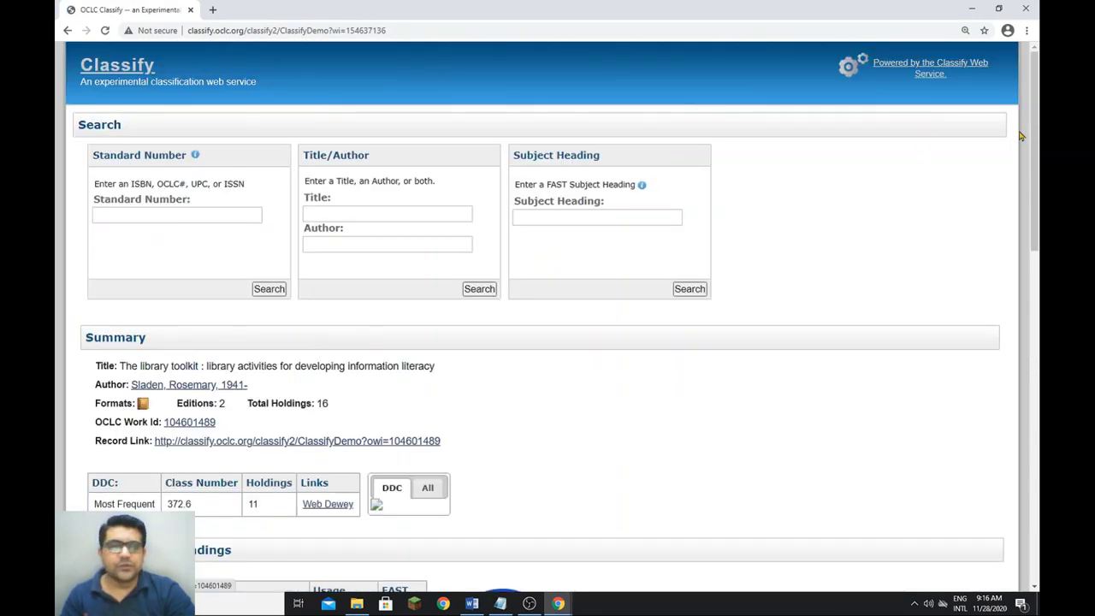
Examine this record's most frequent DDC class number and its FAST subject headings, and return to the search form.
left_click_drag(1034, 145, 1037, 235)
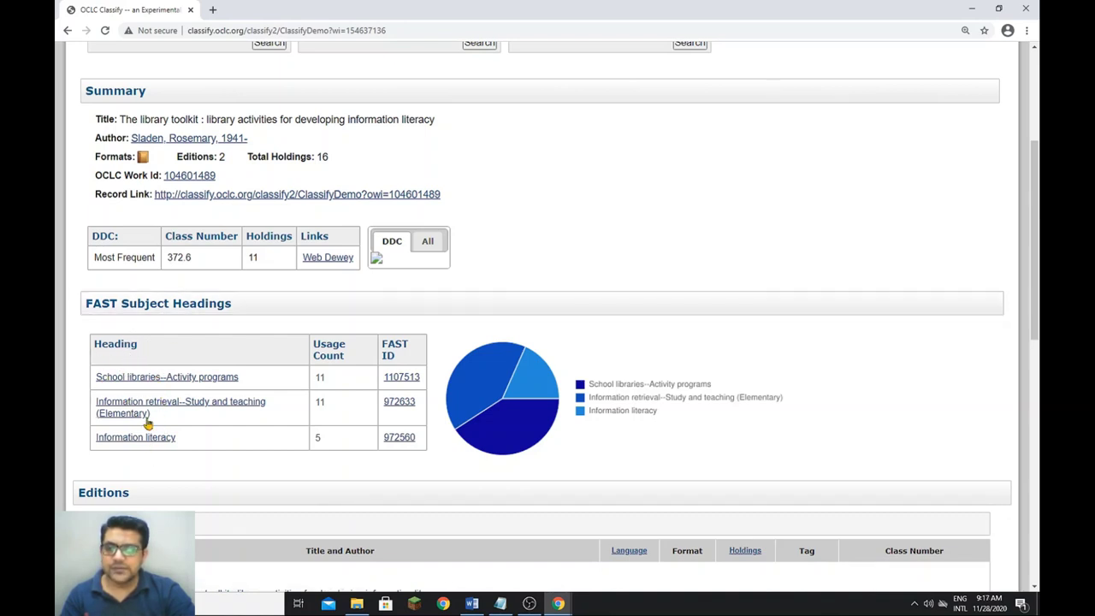
left_click_drag(1039, 155, 1039, 268)
left_click(1039, 187)
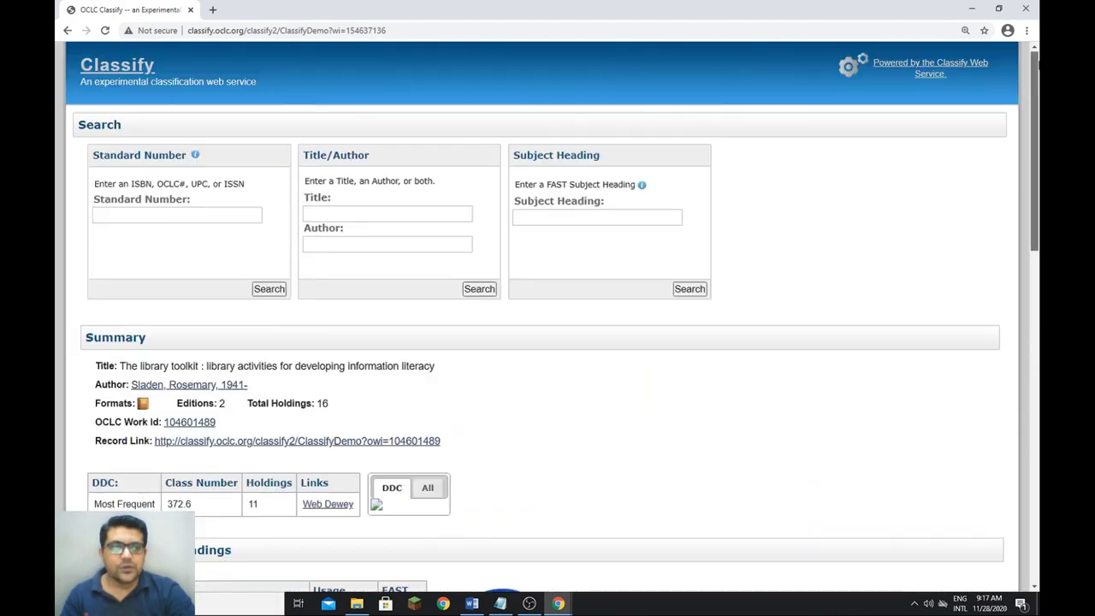
Enter "chemistry, orga" as the subject heading and highlight the suggestion "Chemistry, Organic".
left_click(569, 220)
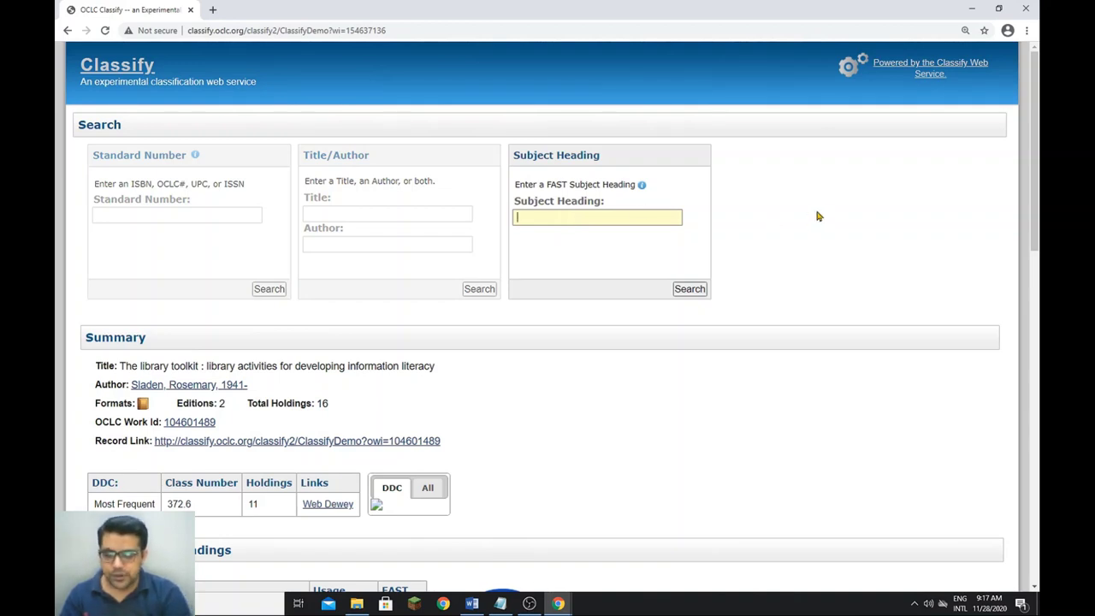
type("che")
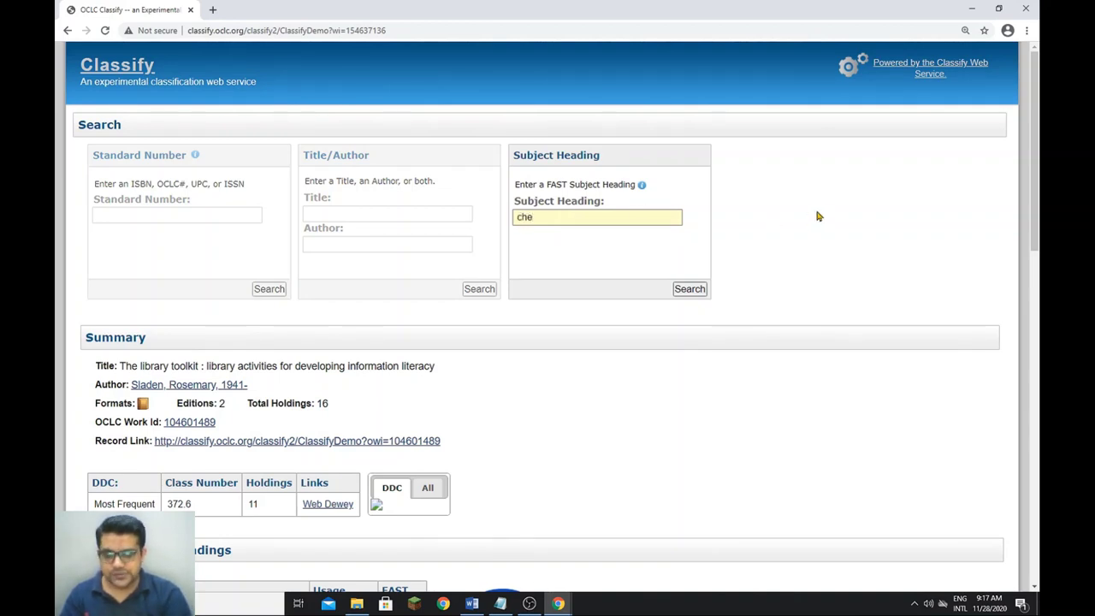
type("mistry")
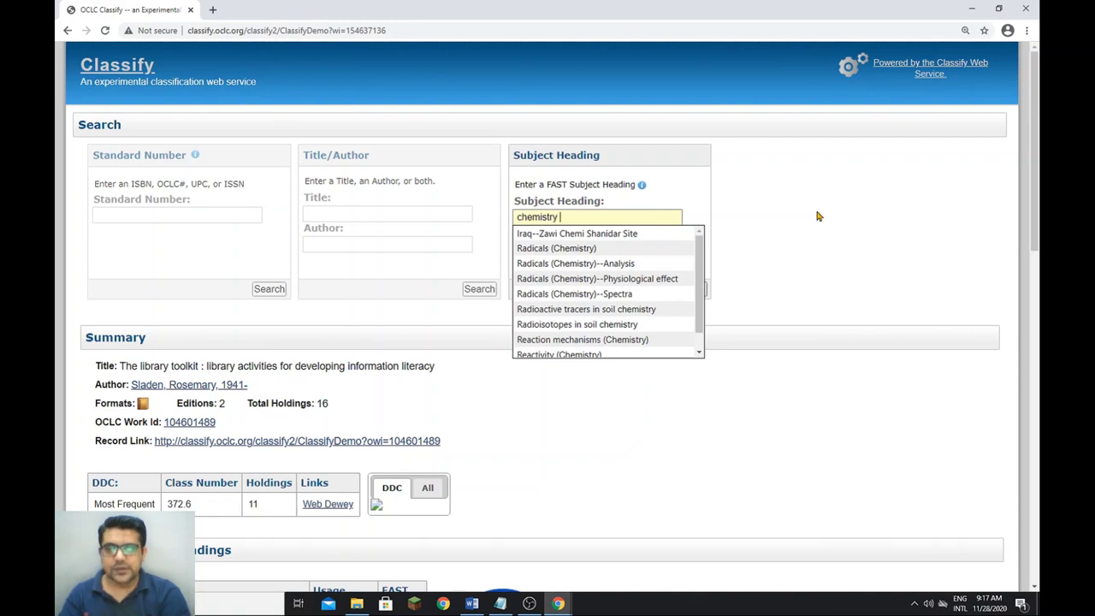
type(", orga")
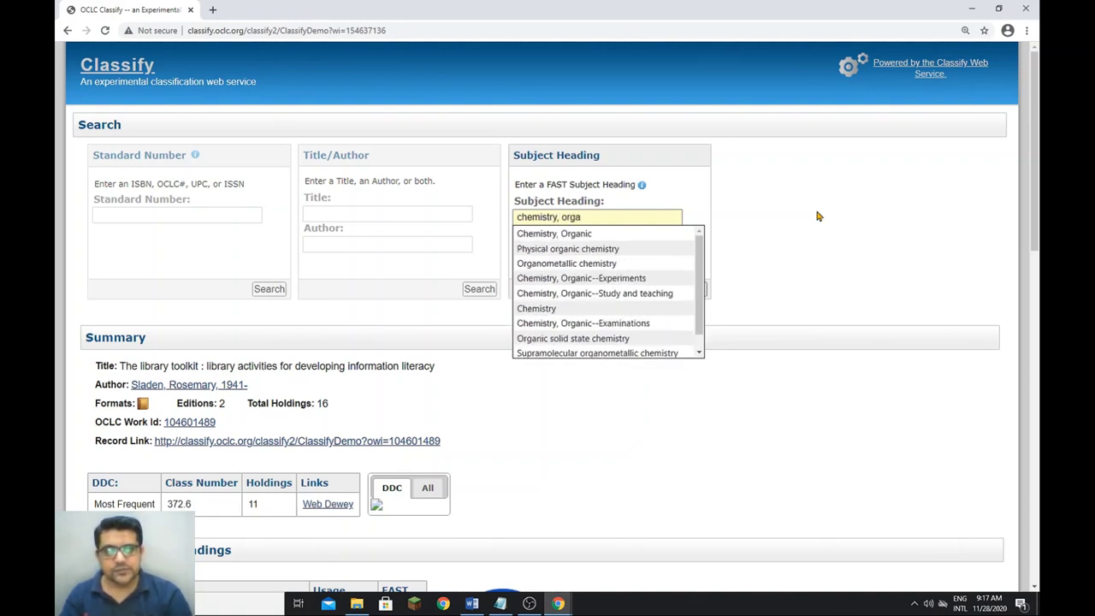
key("Down")
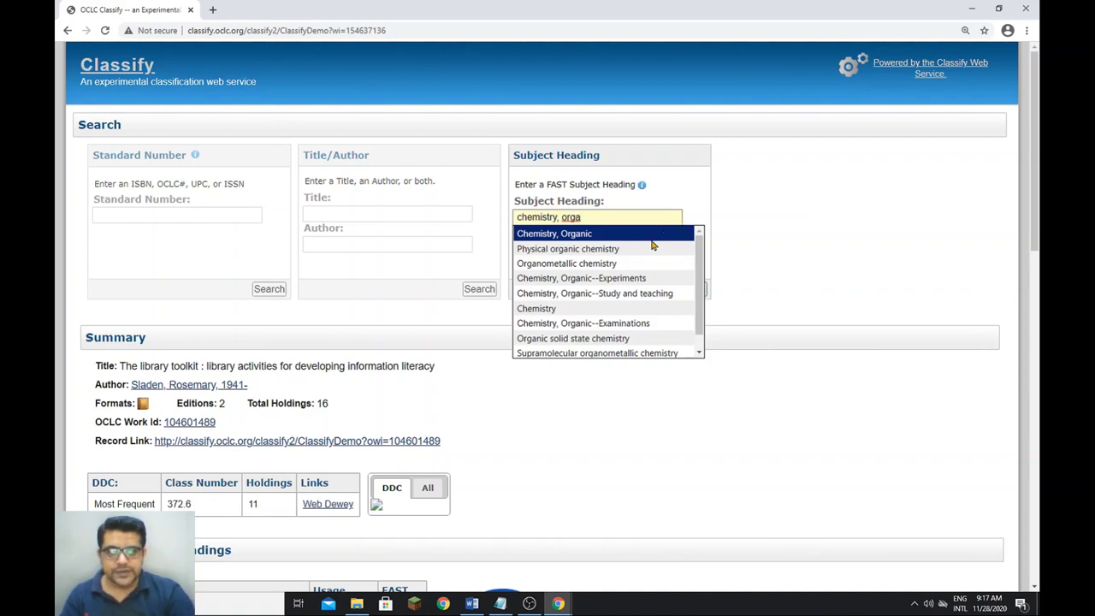
Replace the subject heading query with "organic", choose the suggestion "Chemistry, Organic" and run the search.
left_click_drag(580, 216, 504, 217)
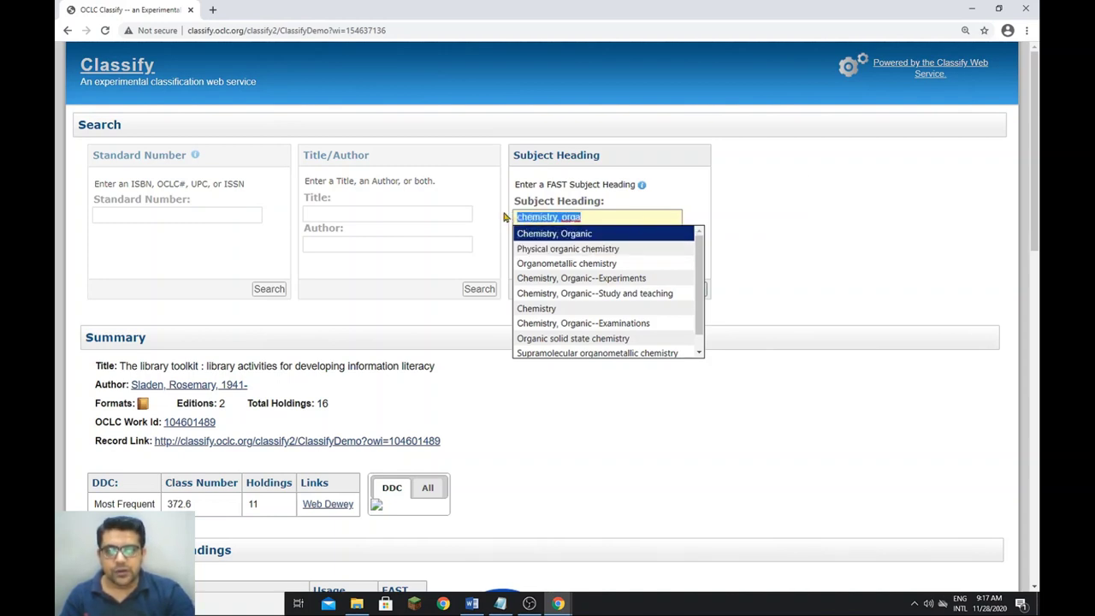
type("o")
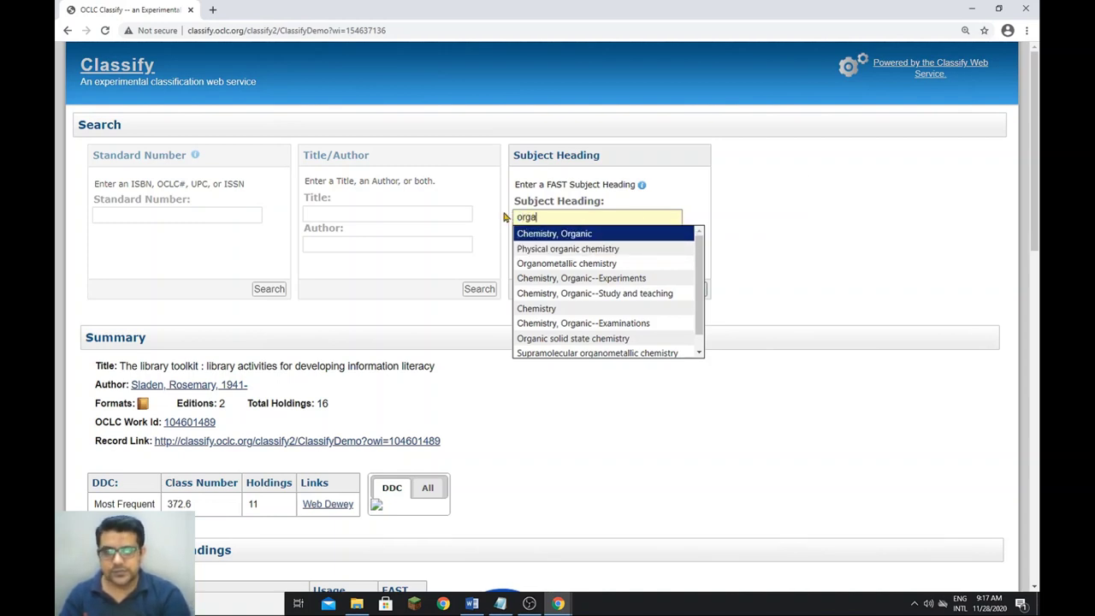
type("rgani")
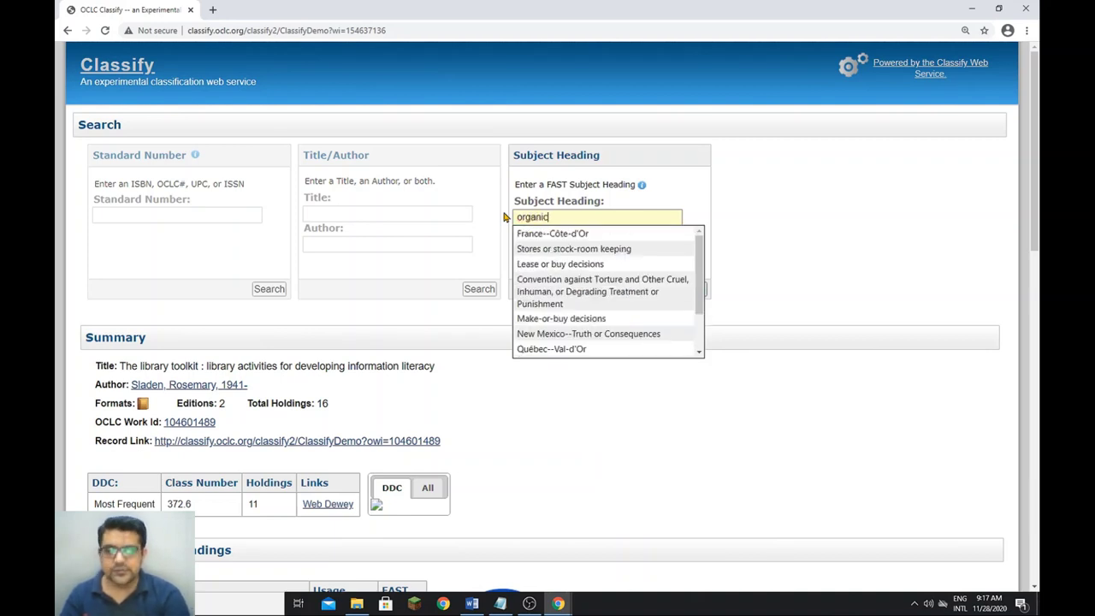
type("c")
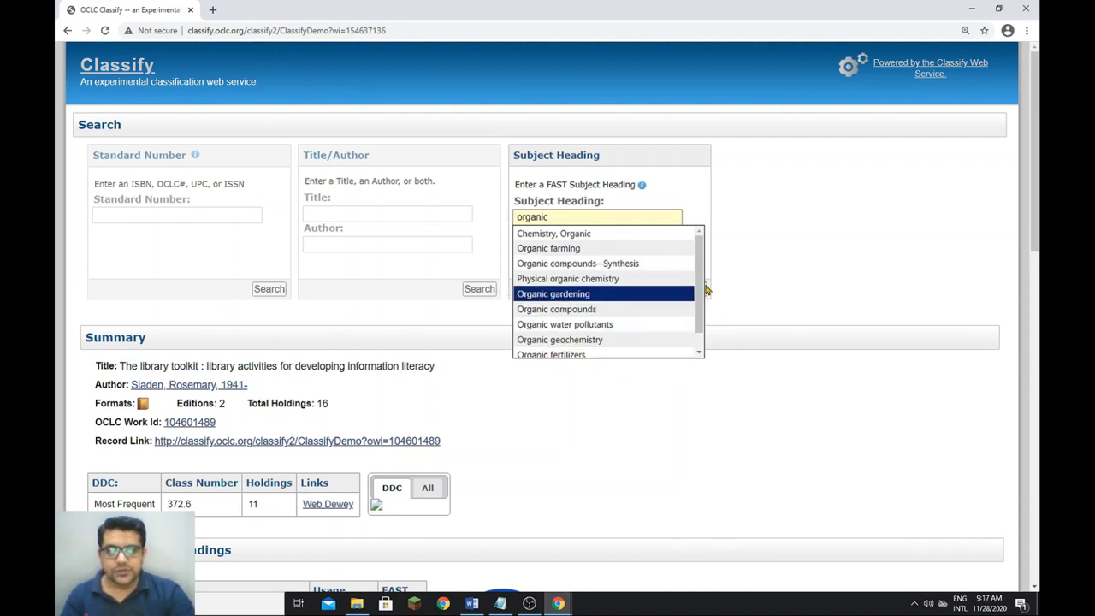
scroll(700, 321, "down", 1)
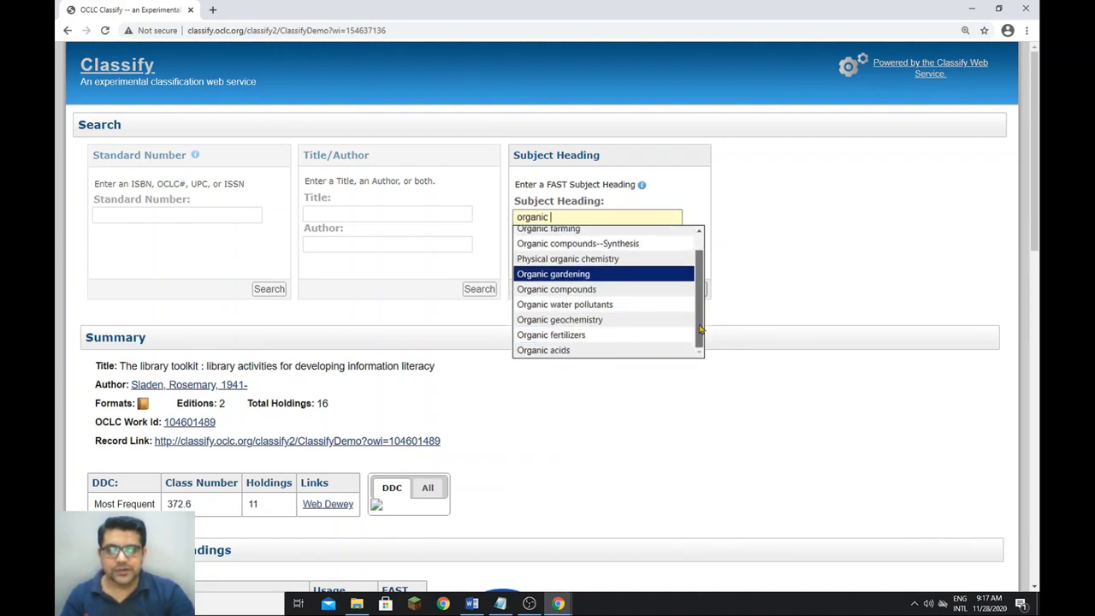
scroll(700, 325, "up", 1)
scroll(658, 256, "up", 1)
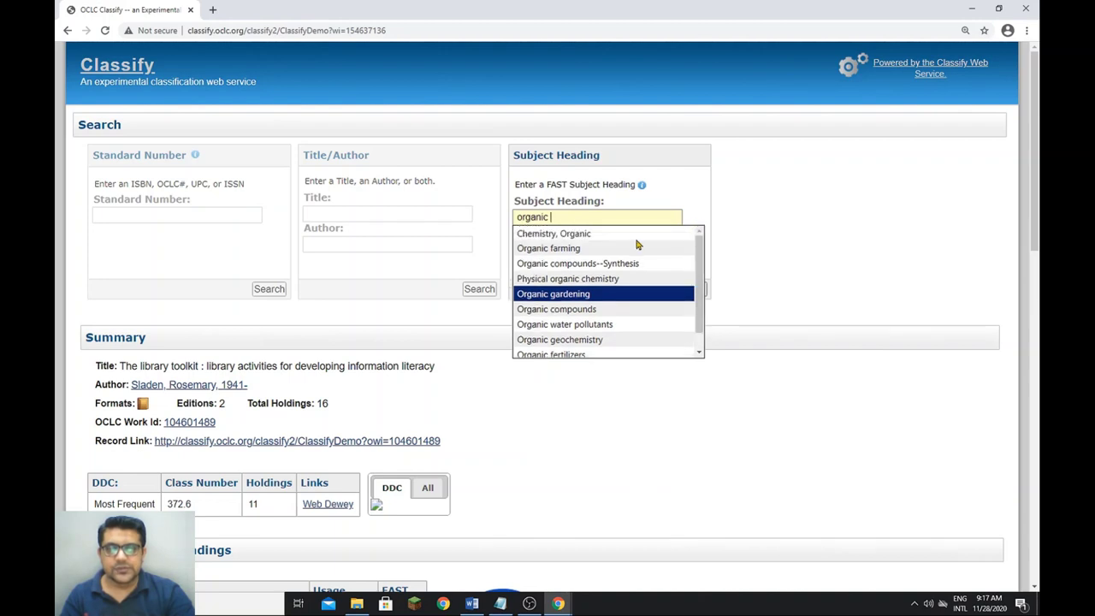
left_click(626, 236)
left_click(692, 291)
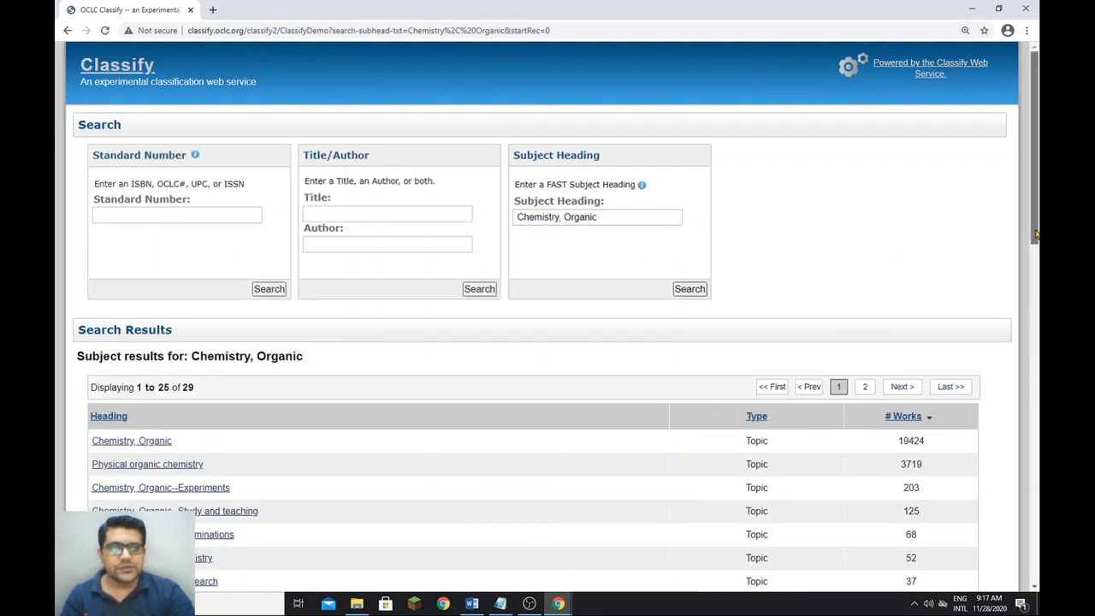
Open the heading "Chemistry, Organic" from the subject results and its listed work "Schaum's outlines : organic chemistry".
scroll(1036, 230, "down", 1)
left_click_drag(1035, 233, 1038, 338)
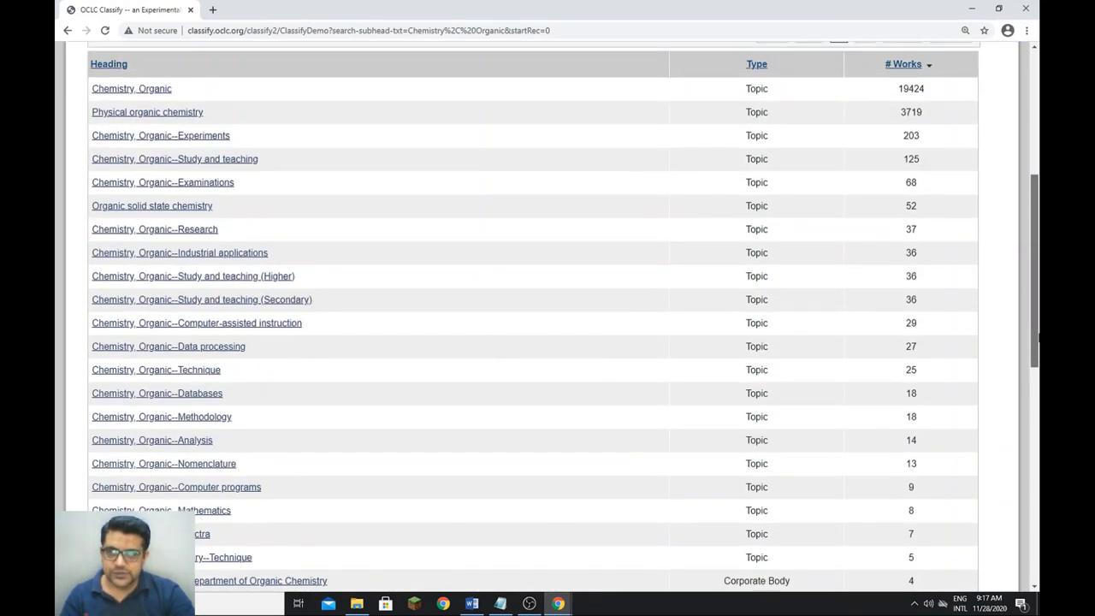
scroll(1038, 338, "up", 4)
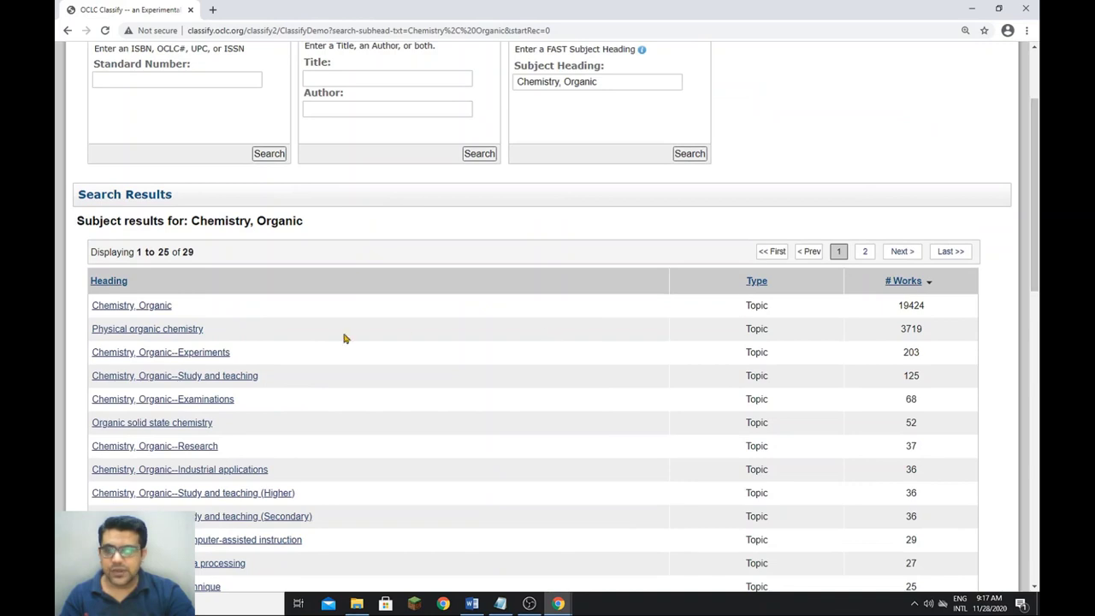
left_click(160, 310)
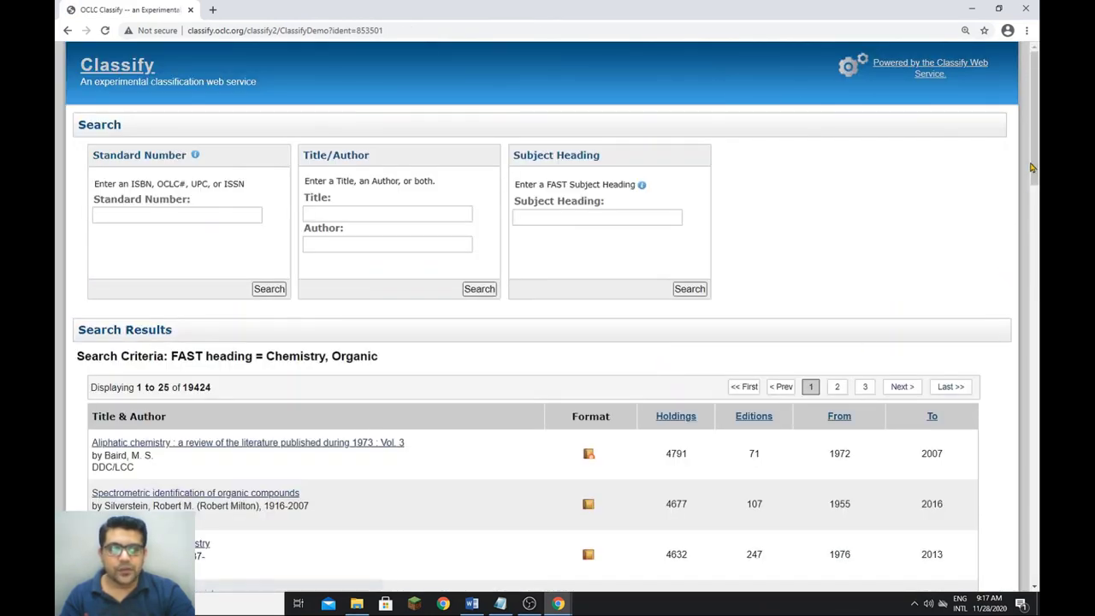
left_click_drag(1033, 171, 1032, 292)
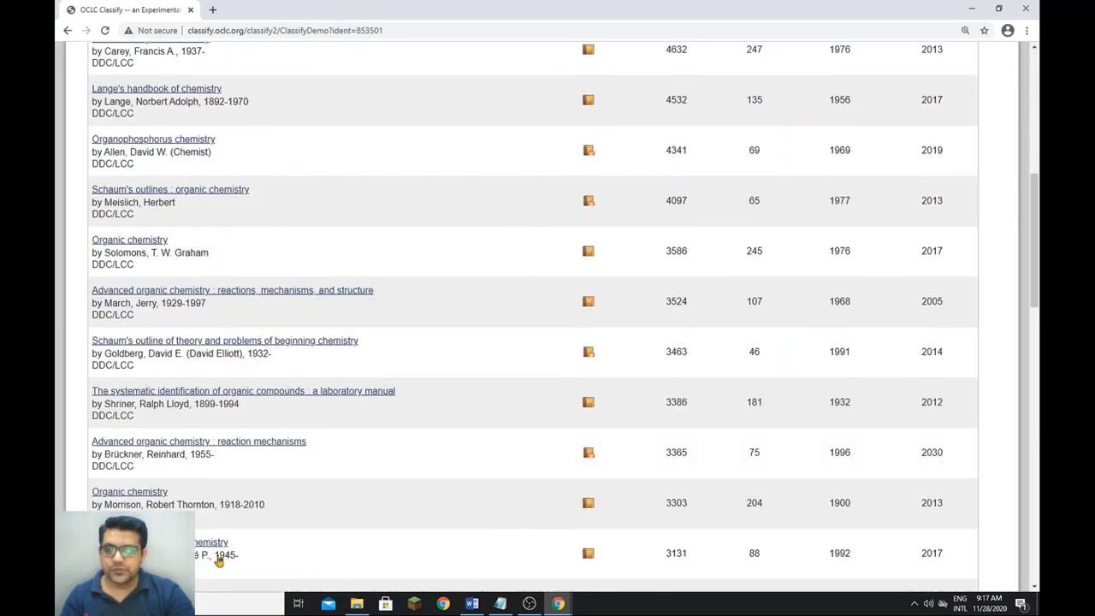
left_click(206, 196)
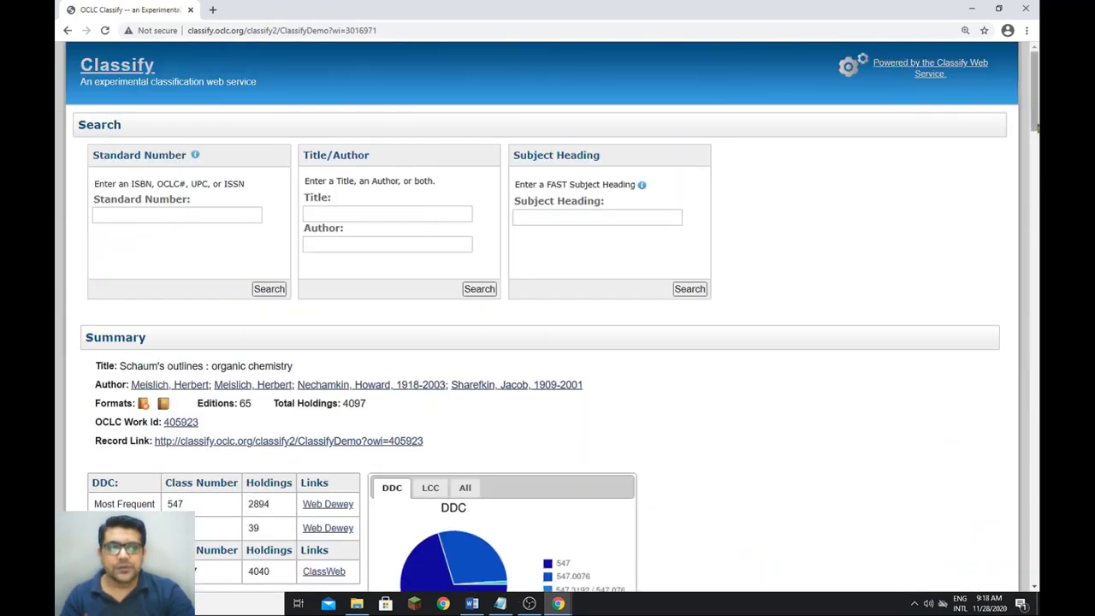
Examine this record's most frequent and edition 23 DDC class numbers and its FAST subject headings.
scroll(1037, 127, "down", 3)
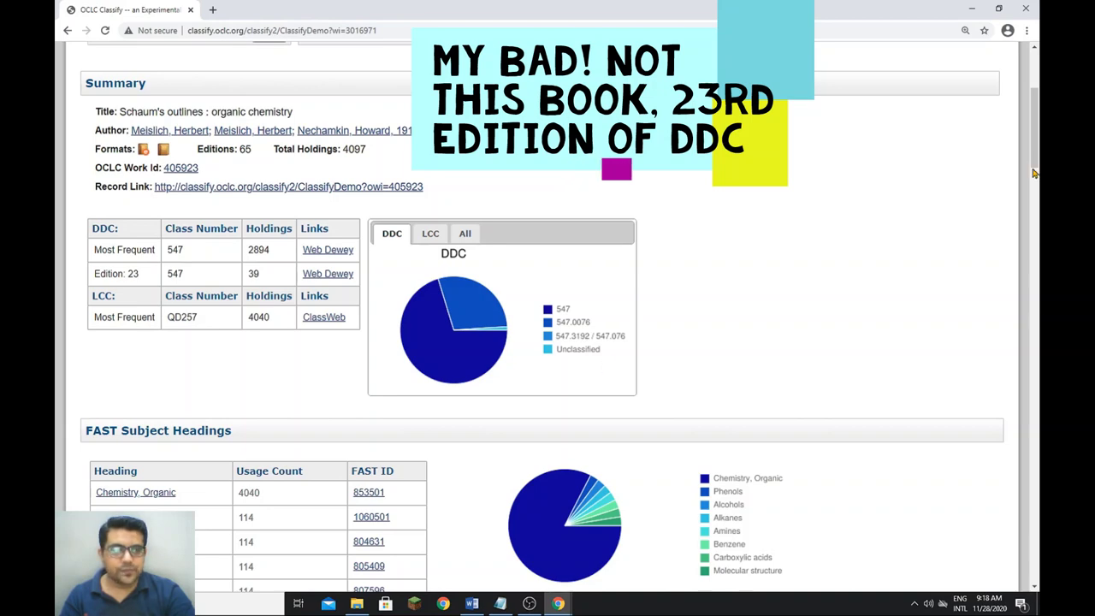
left_click_drag(1036, 152, 1037, 183)
scroll(1037, 123, "up", 3)
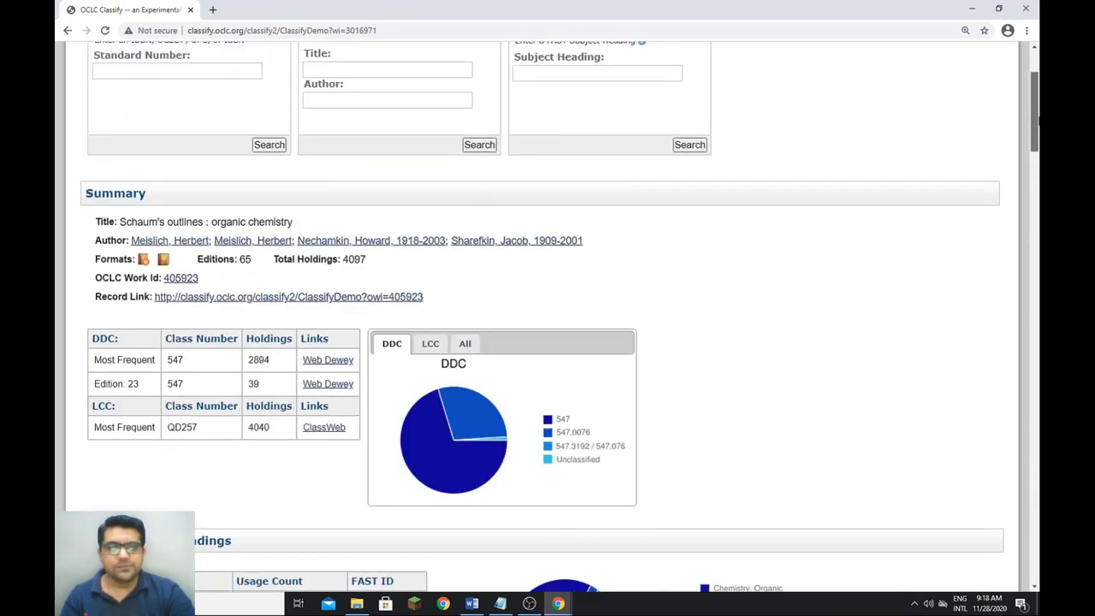
left_click_drag(1037, 123, 1037, 257)
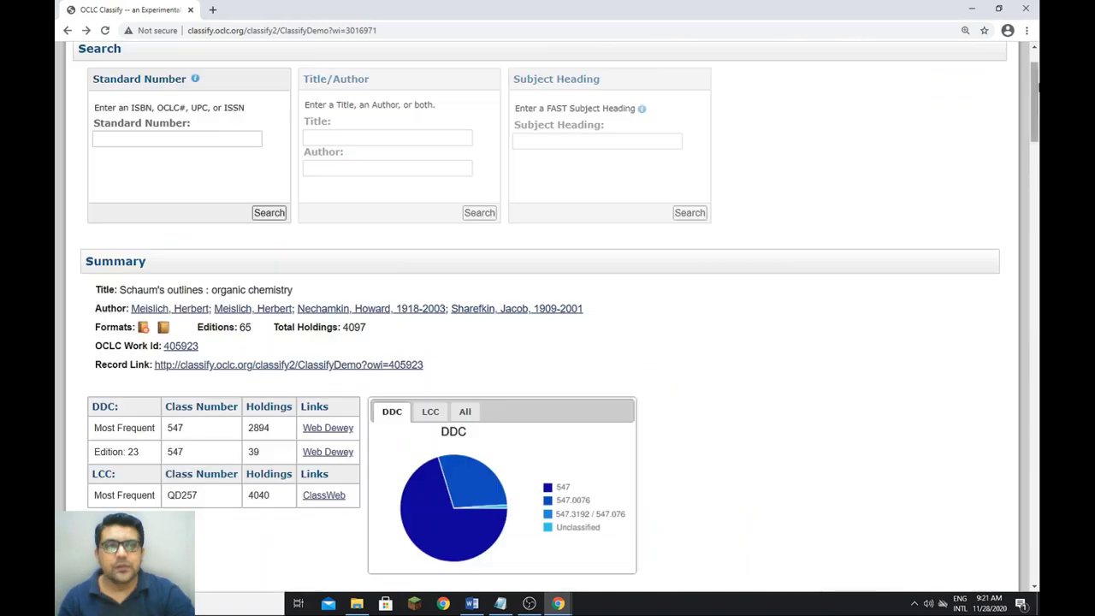
left_click_drag(1035, 85, 1034, 56)
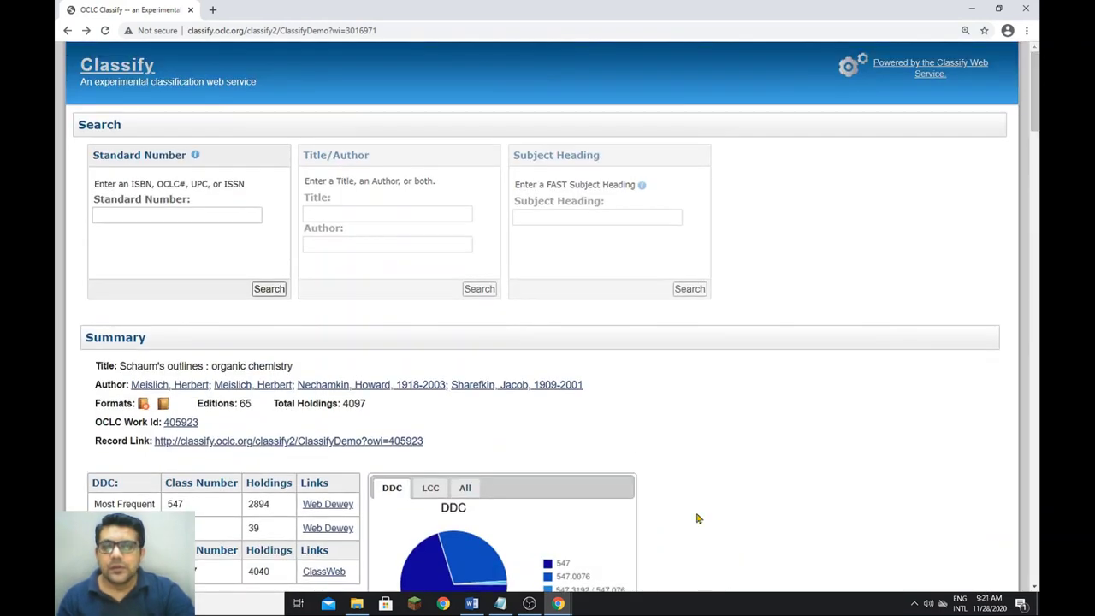
left_click(168, 215)
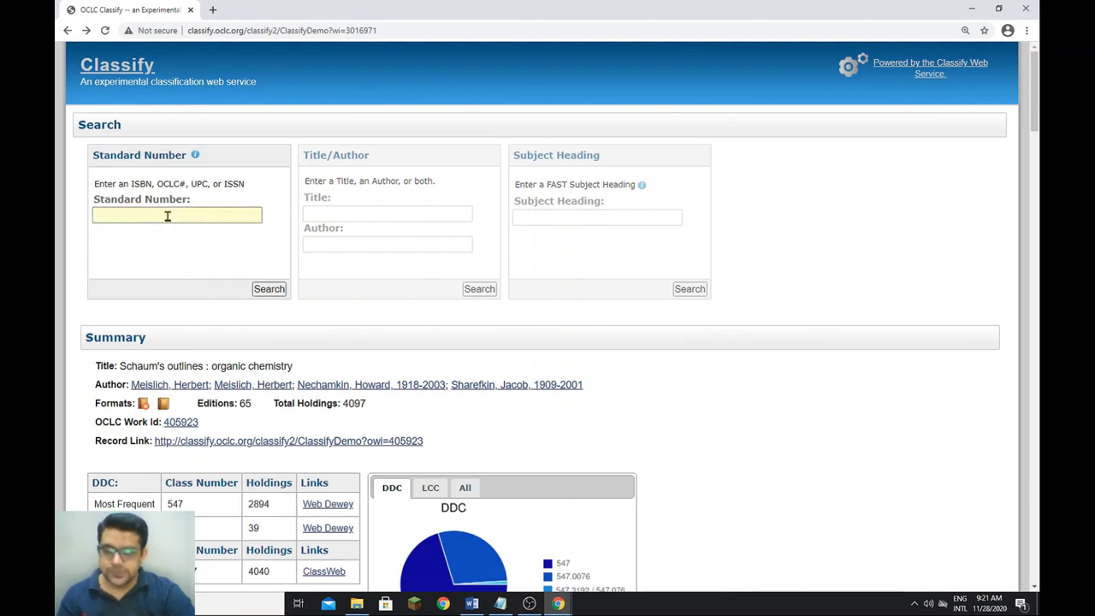
key("ctrl+v")
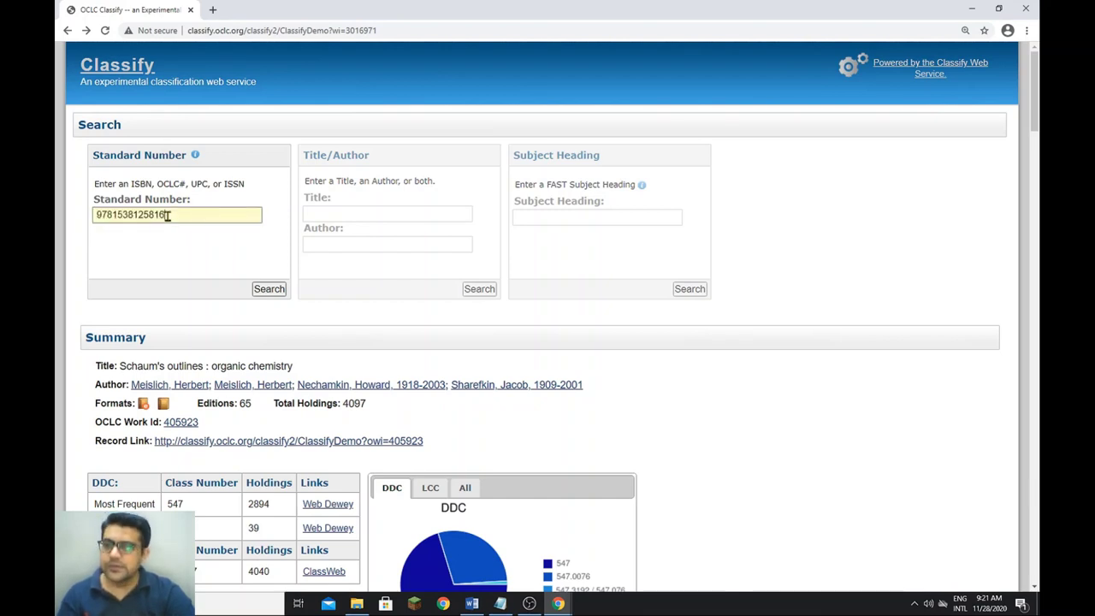
left_click(267, 289)
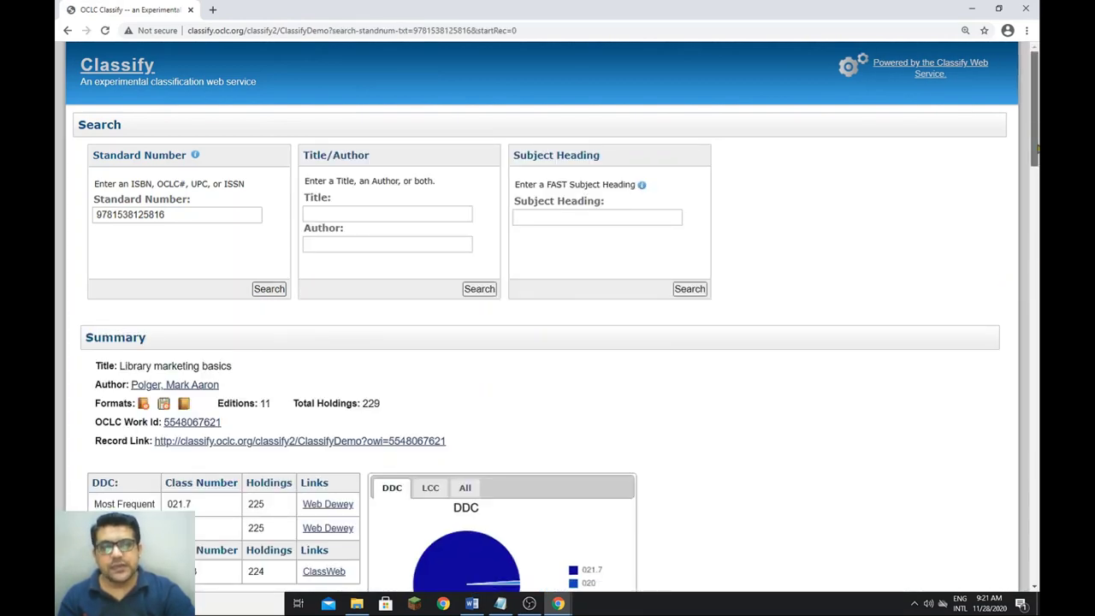
Examine the DDC and LCC class numbers and the FAST subject heading of "Library marketing basics".
scroll(1038, 210, "down", 2)
scroll(1038, 210, "down", 3)
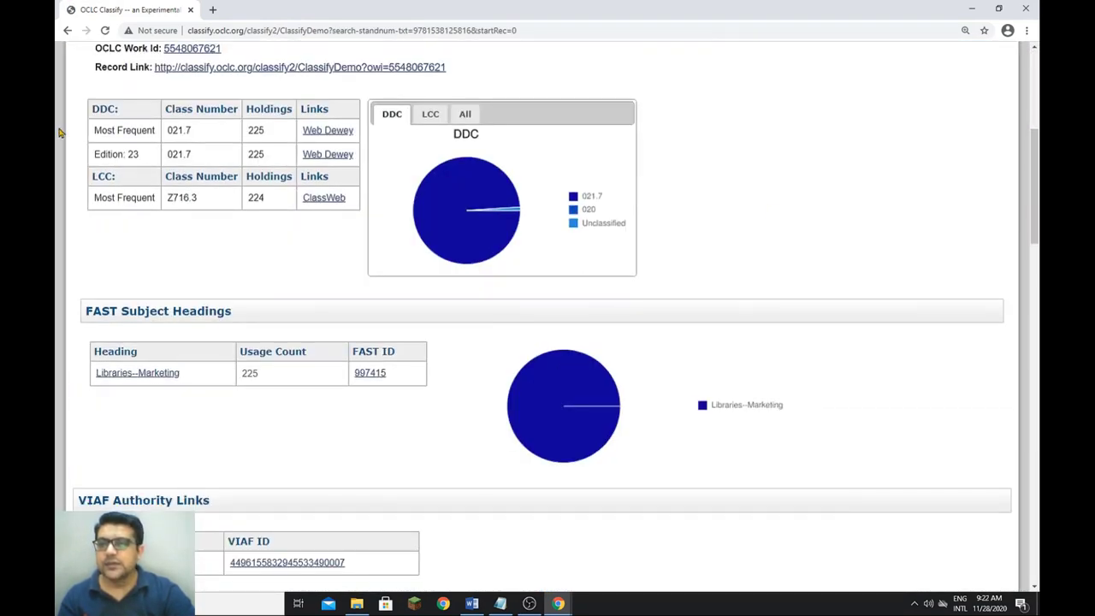
left_click_drag(1035, 182, 1034, 150)
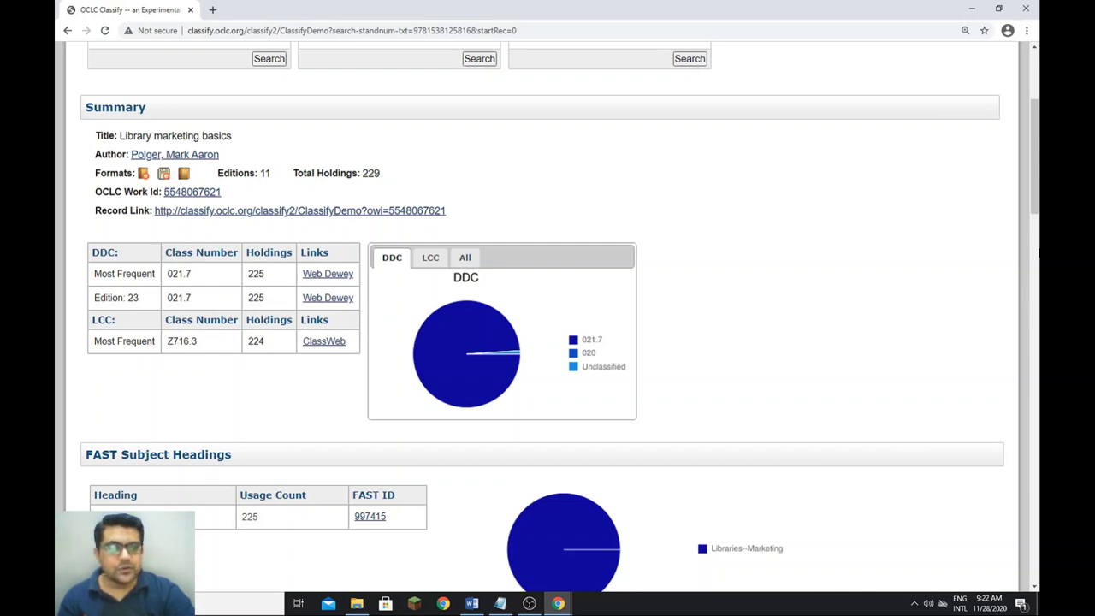
scroll(1036, 229, "down", 1)
scroll(1037, 229, "down", 2)
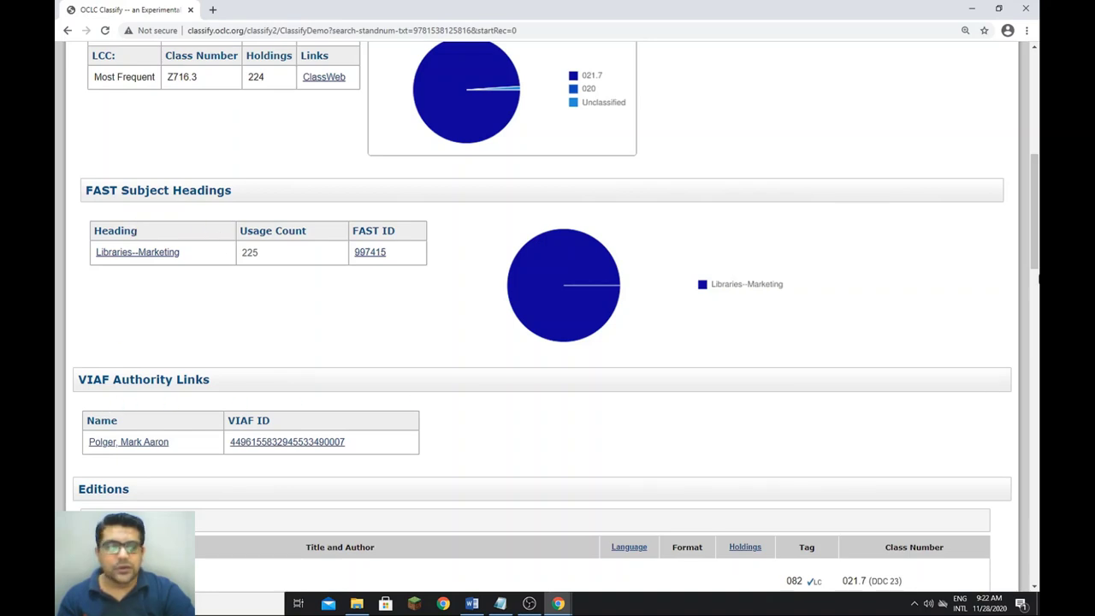
Review the class numbers in the record's list of editions and return to the search form.
scroll(1036, 268, "down", 2)
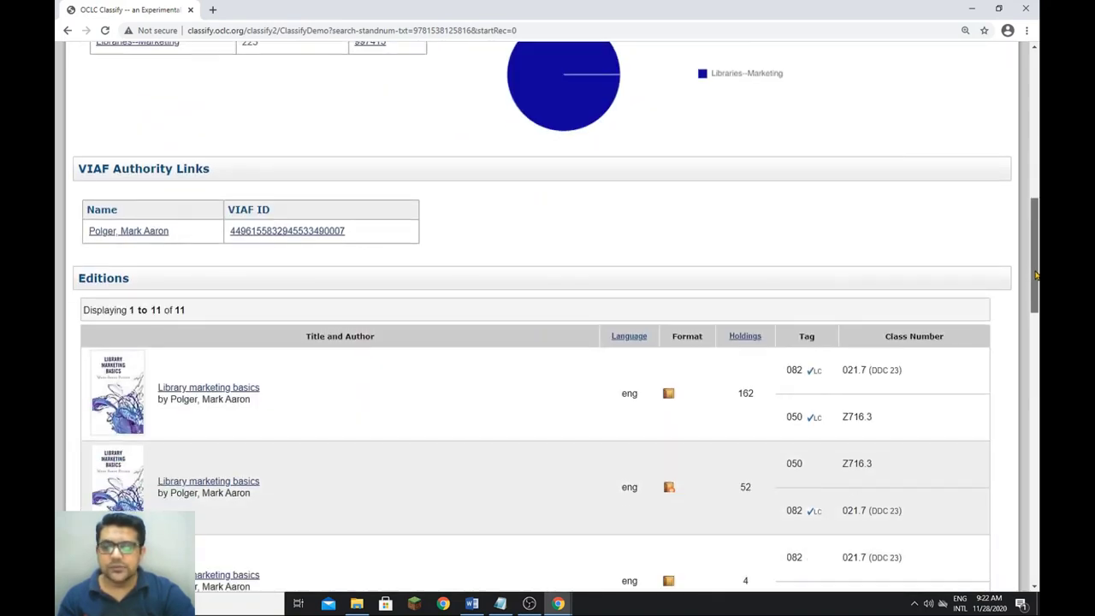
scroll(1036, 274, "down", 2)
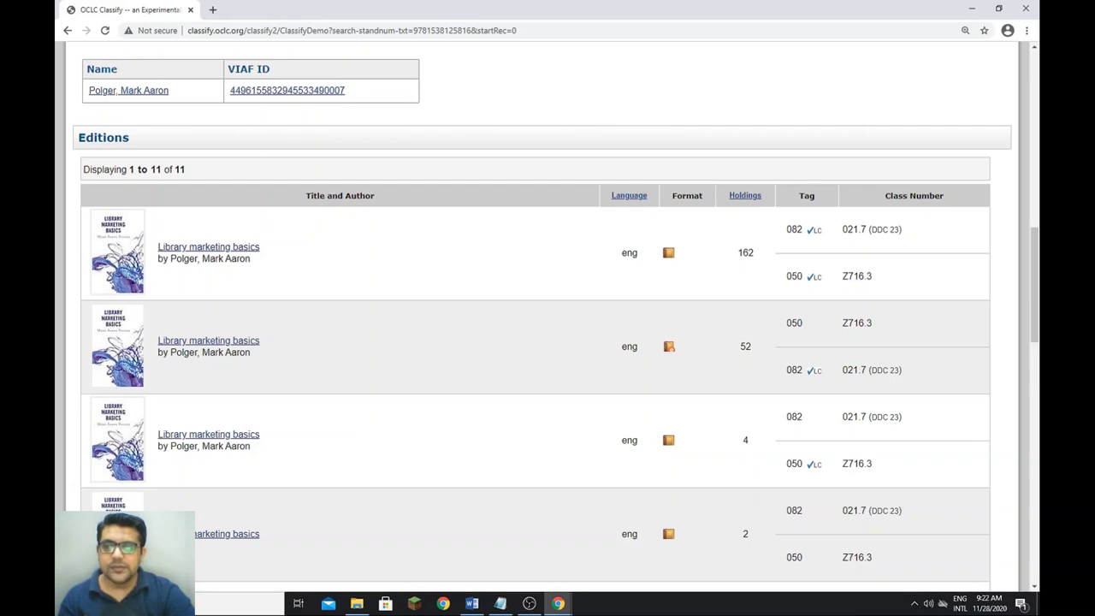
scroll(1035, 257, "down", 7)
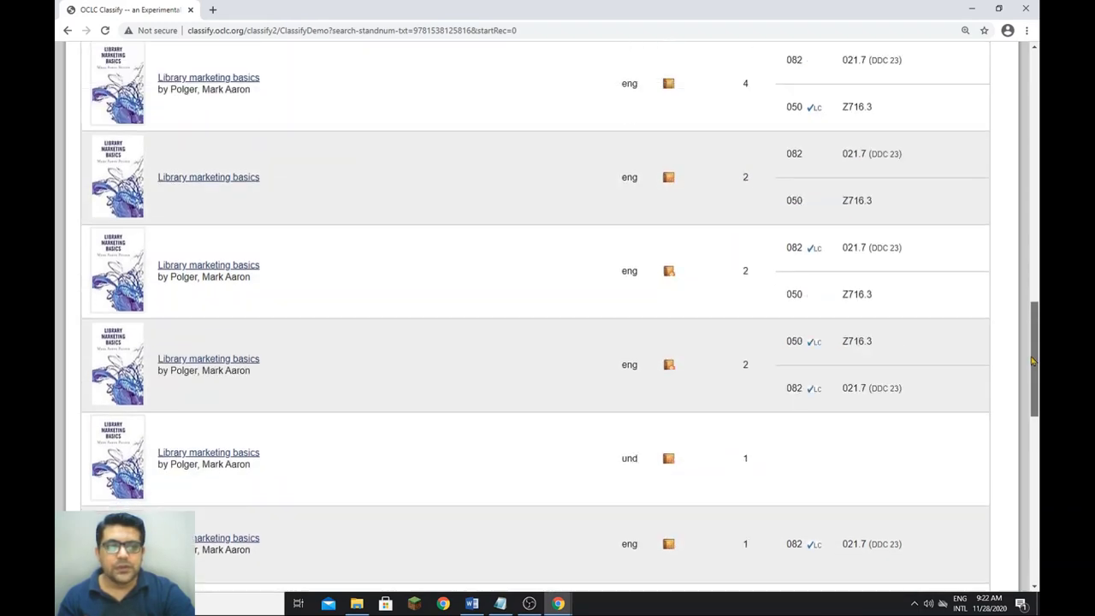
scroll(1033, 432, "down", 4)
scroll(1033, 433, "up", 8)
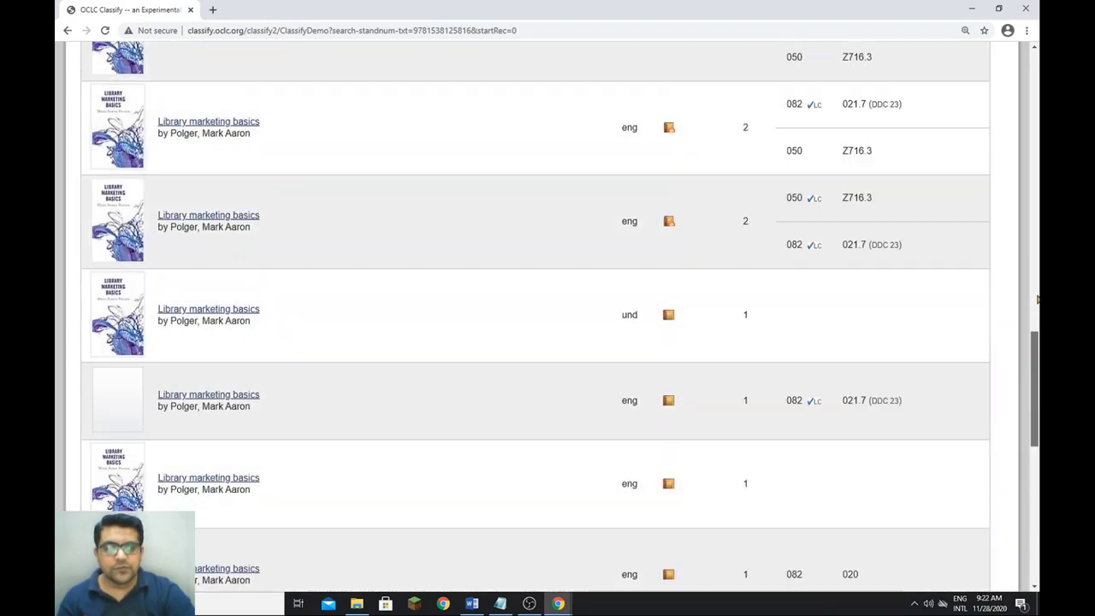
scroll(1040, 239, "up", 14)
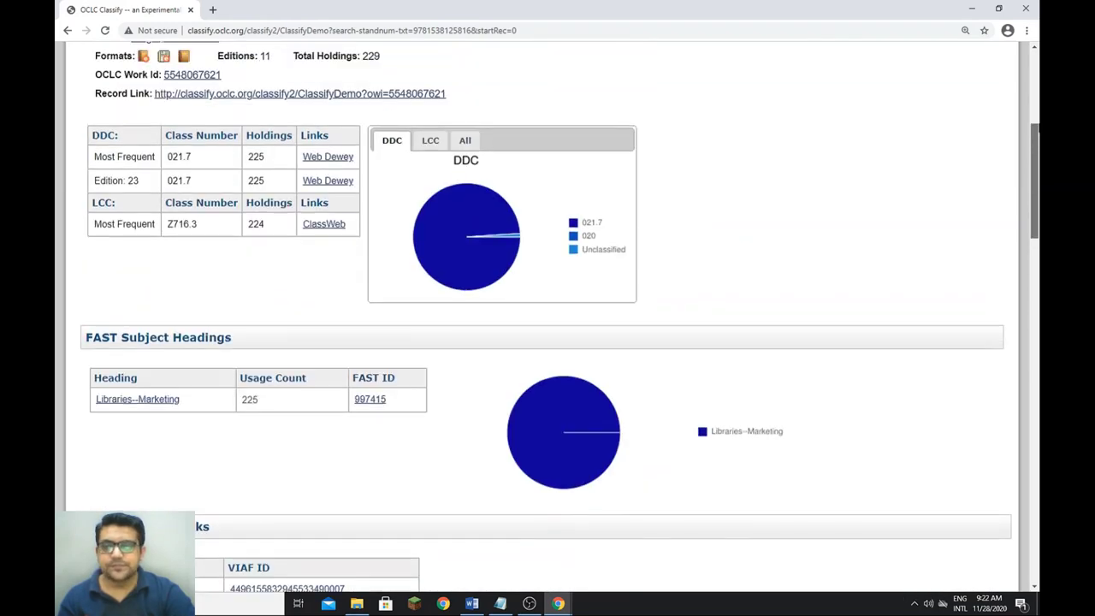
scroll(559, 317, "up", 3)
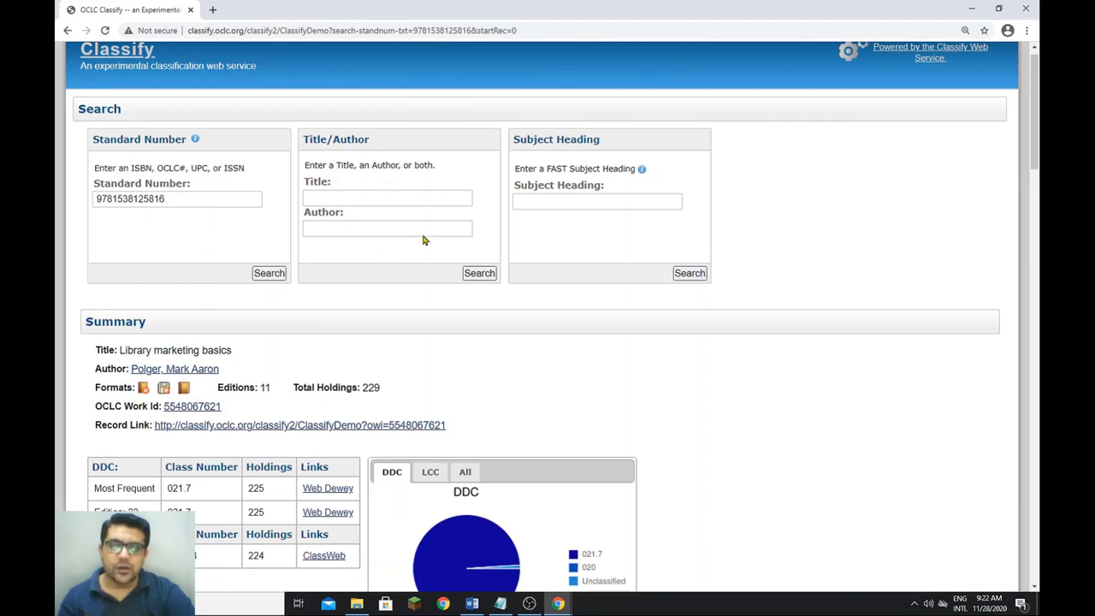
Clear the standard number, enter the author's name in the author field and run the search.
left_click_drag(208, 199, 54, 211)
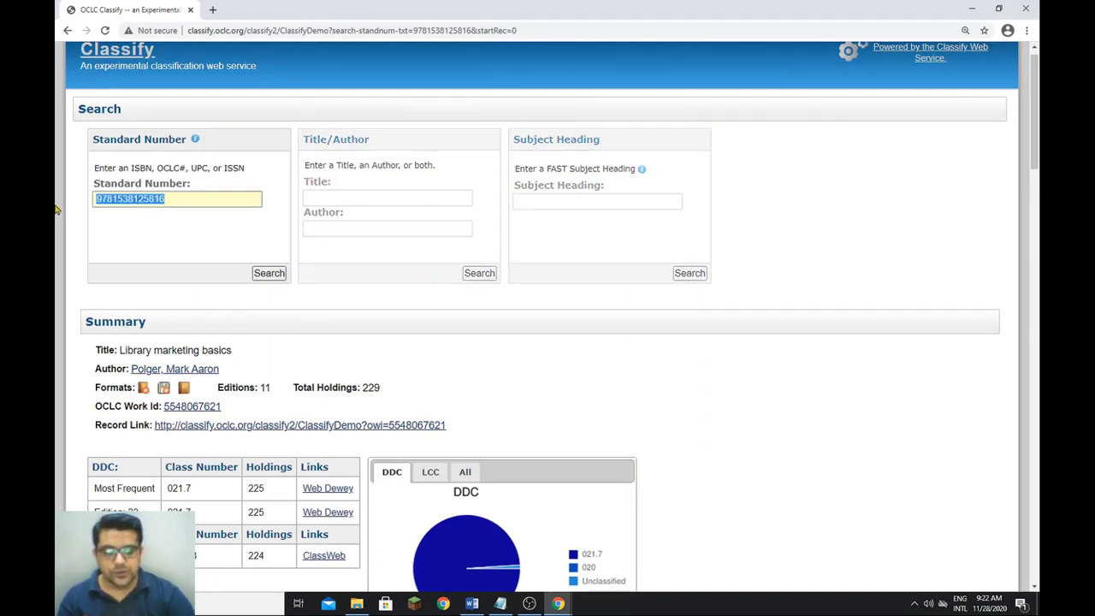
key("BackSpace")
left_click(314, 227)
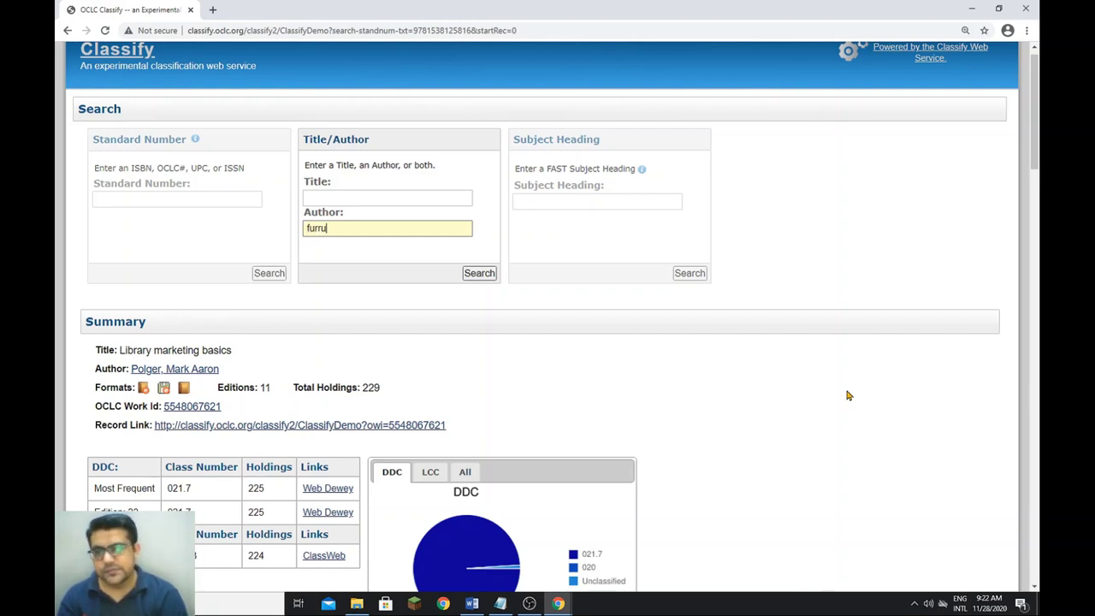
left_click(477, 274)
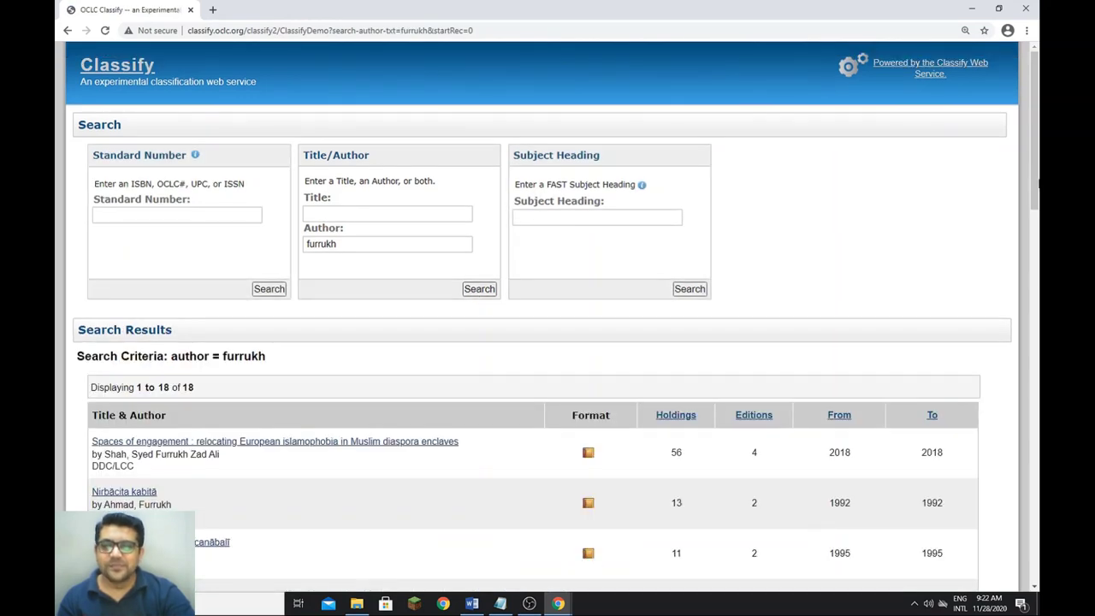
Open the work "Muhūrtera kabitā" from the author results and highlight its most frequent DDC class number.
left_click_drag(1034, 154, 1038, 259)
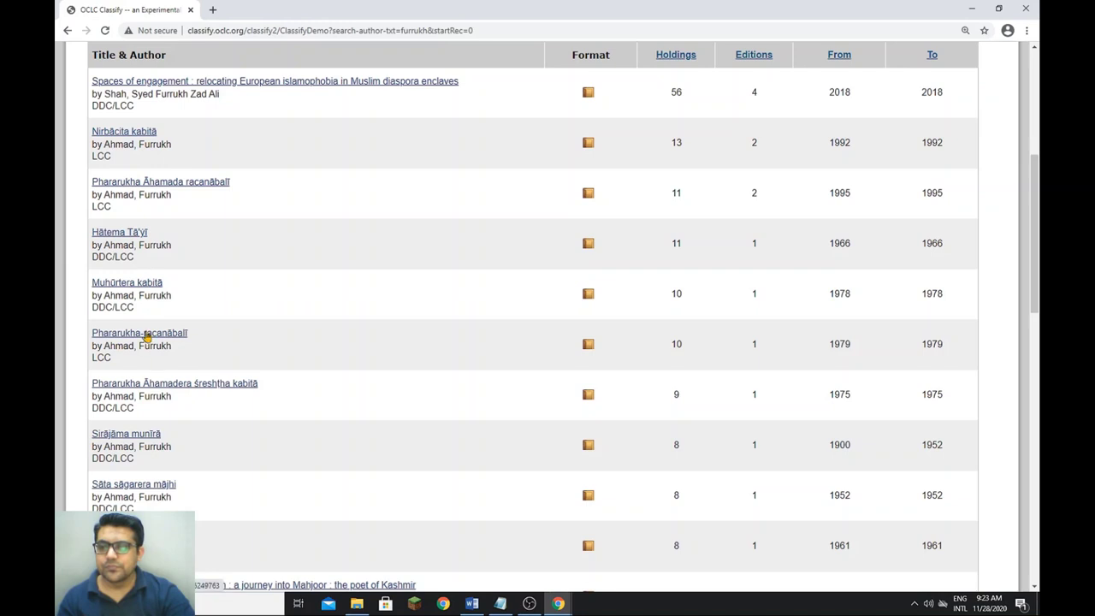
left_click(143, 287)
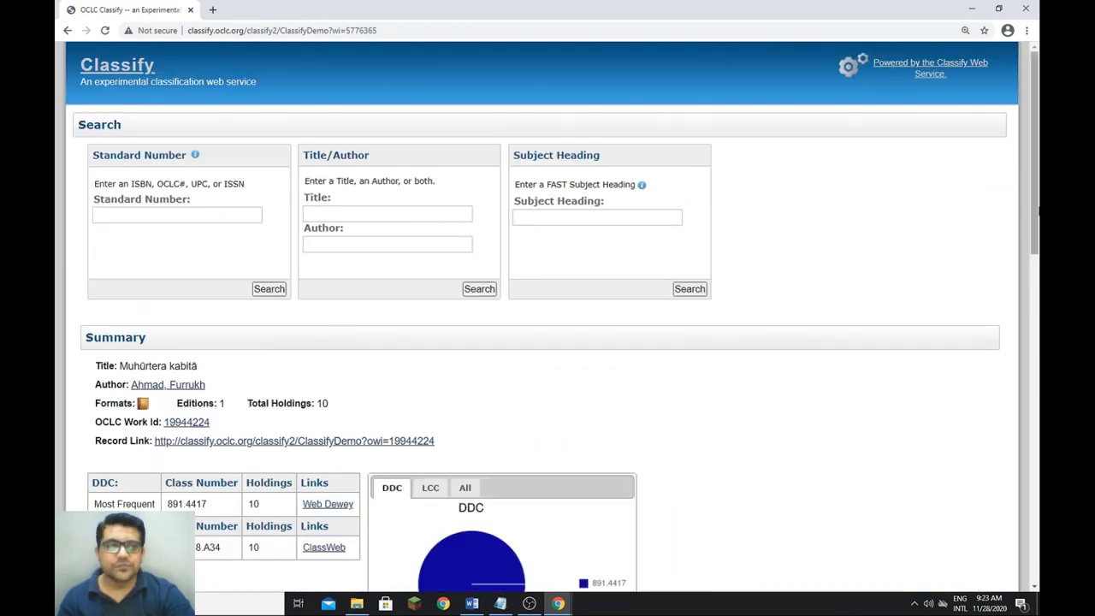
scroll(647, 294, "down", 2)
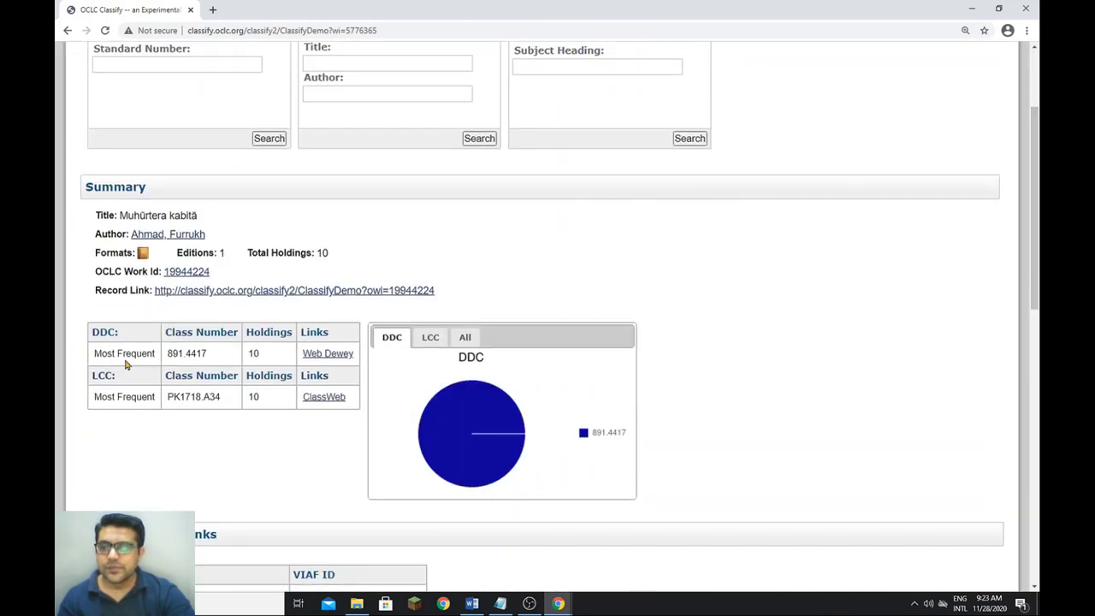
left_click_drag(207, 357, 168, 355)
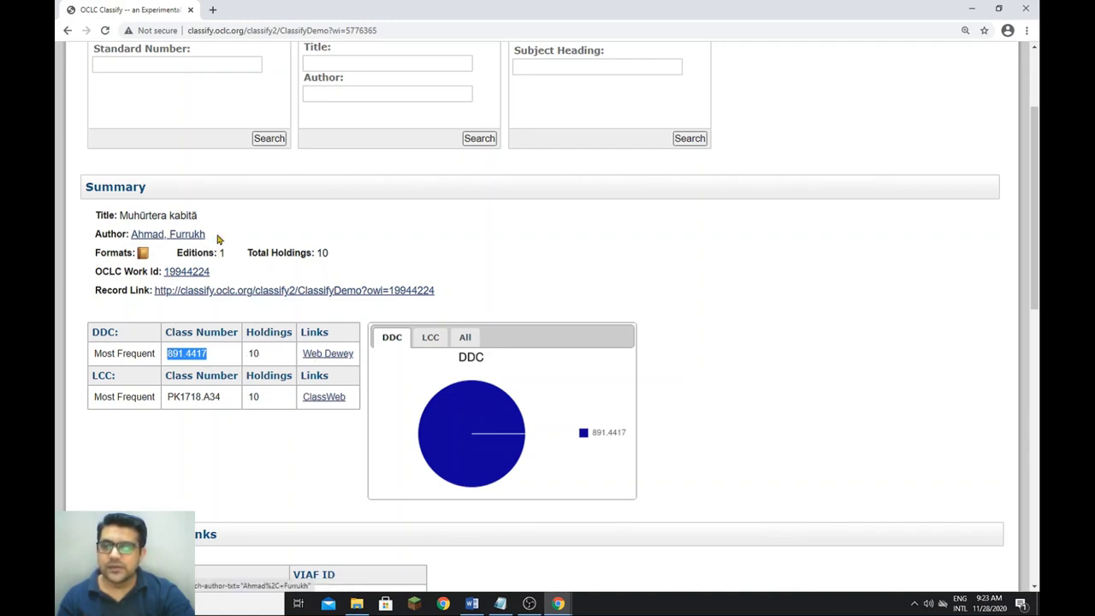
Leave the work record and return to the Classify home page.
left_click_drag(1036, 139, 1019, 214)
left_click(129, 68)
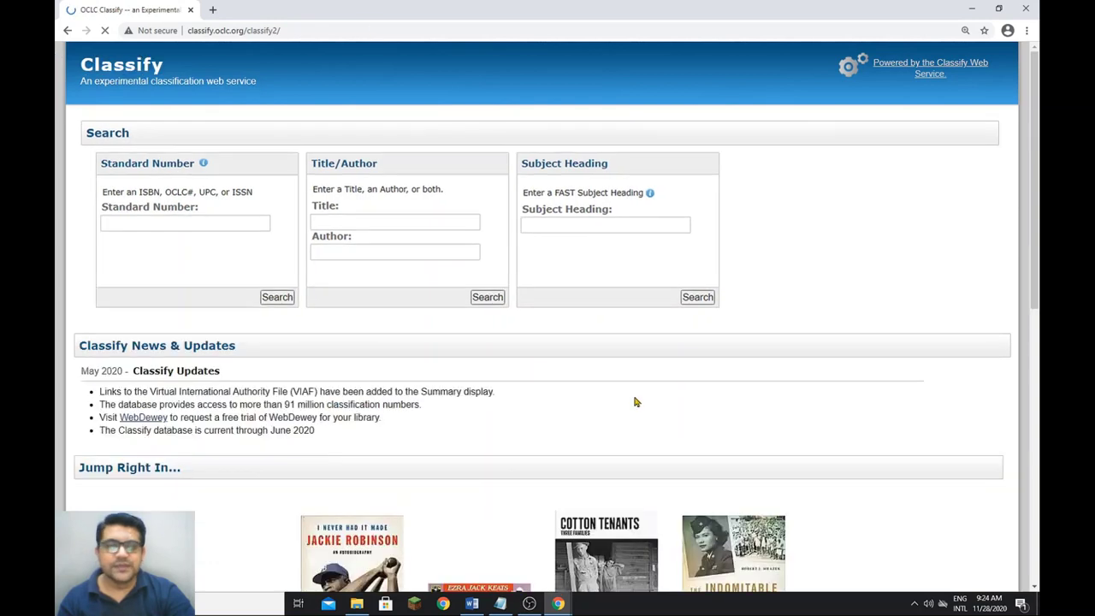
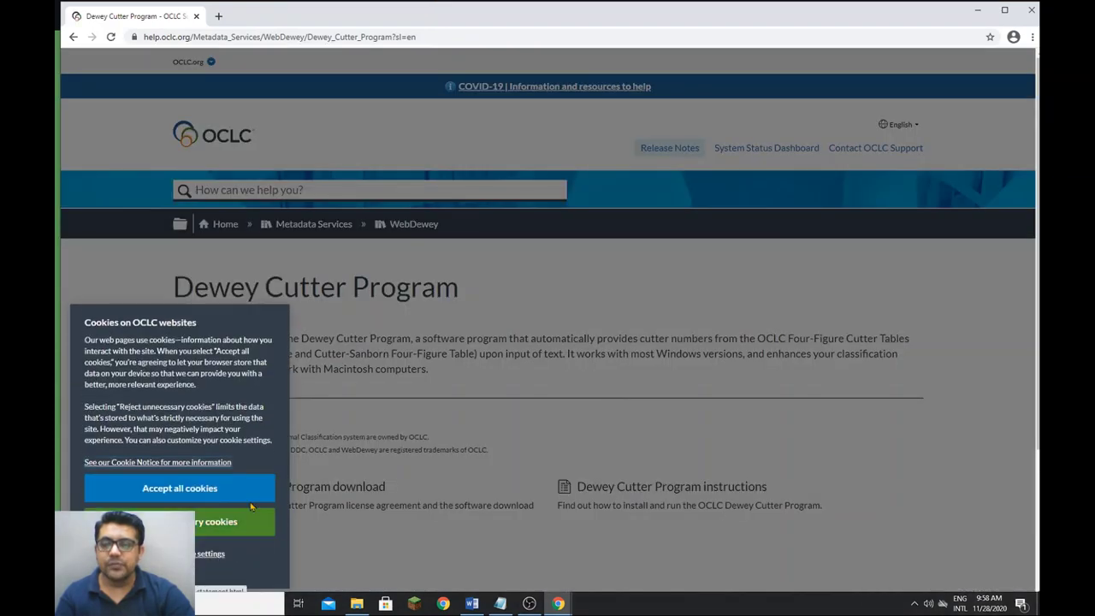
Accept all cookies on the OCLC help site, maximize the browser window and open the Dewey Cutter Program download page.
left_click(245, 491)
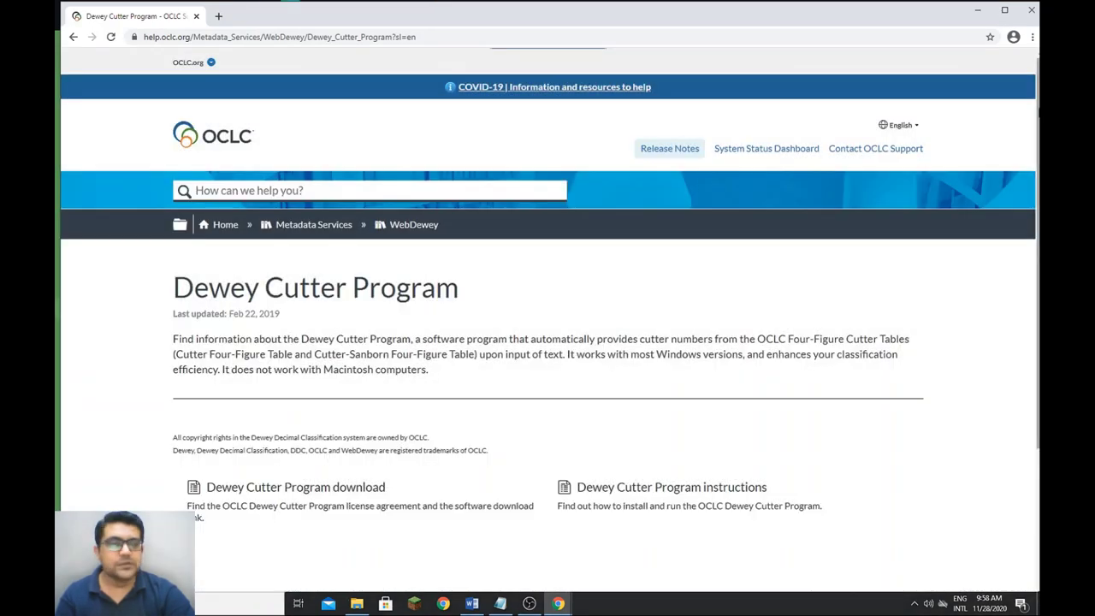
left_click(1005, 9)
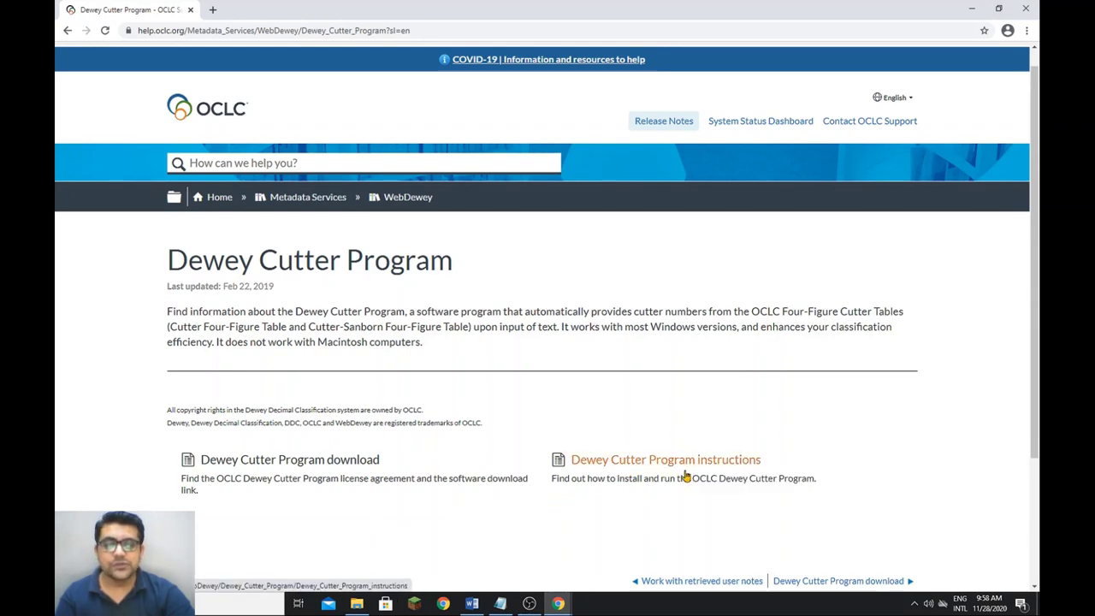
left_click(262, 466)
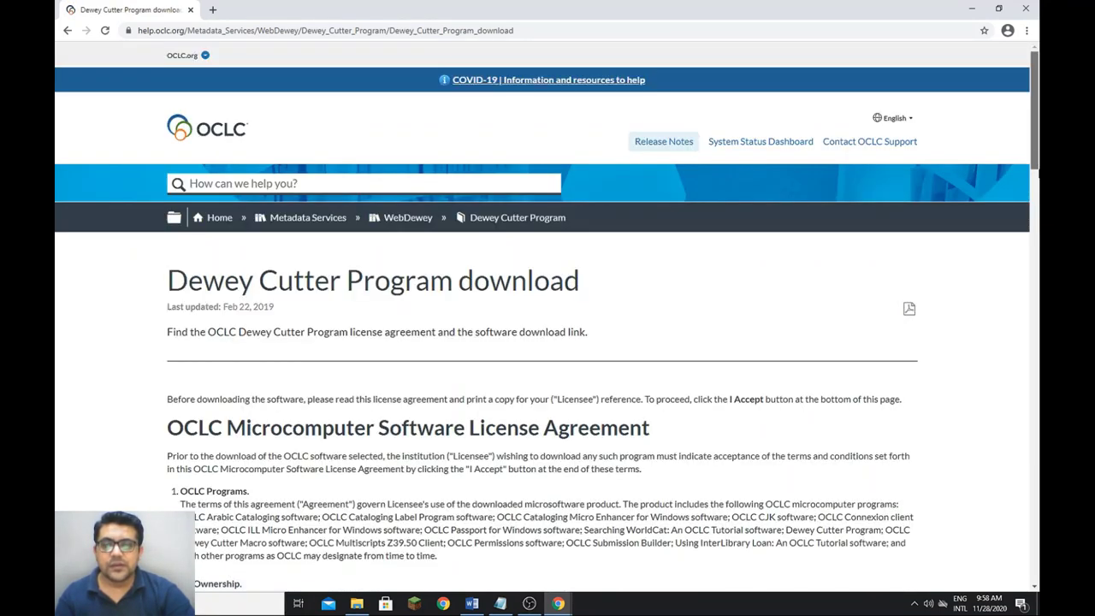
Accept the OCLC Microcomputer Software License Agreement to download the Dewey Cutter Program installer.
scroll(983, 259, "down", 3)
scroll(1038, 227, "down", 10)
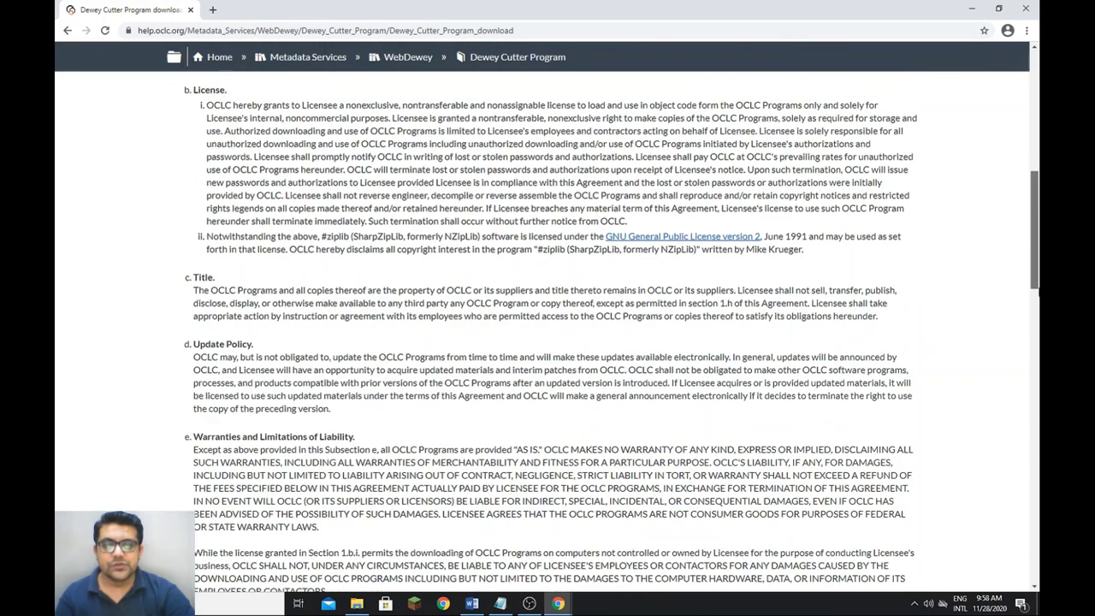
scroll(1040, 385, "down", 15)
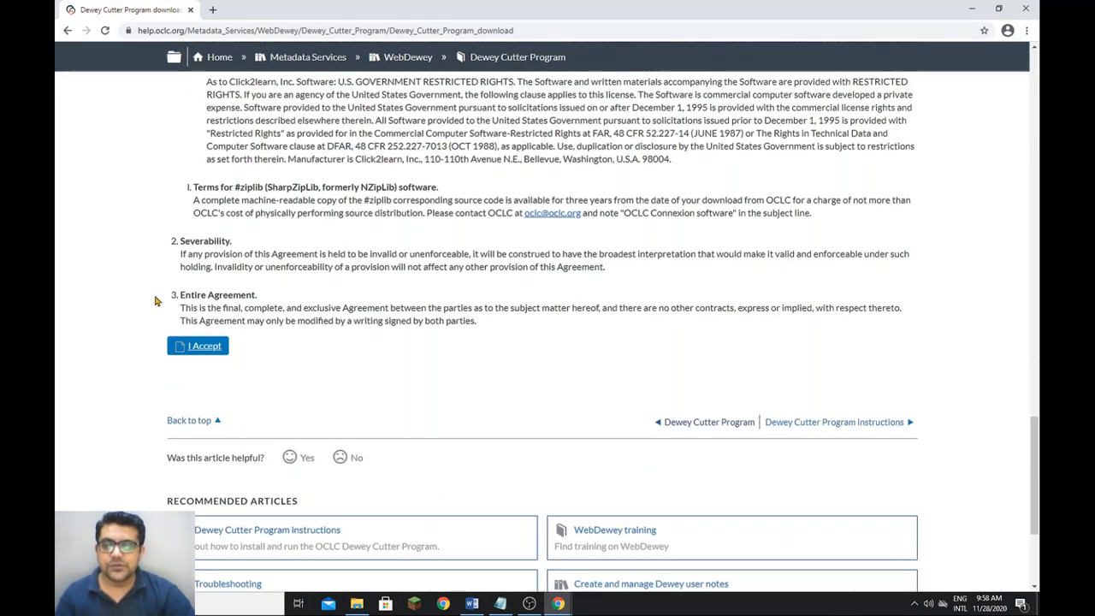
left_click(190, 347)
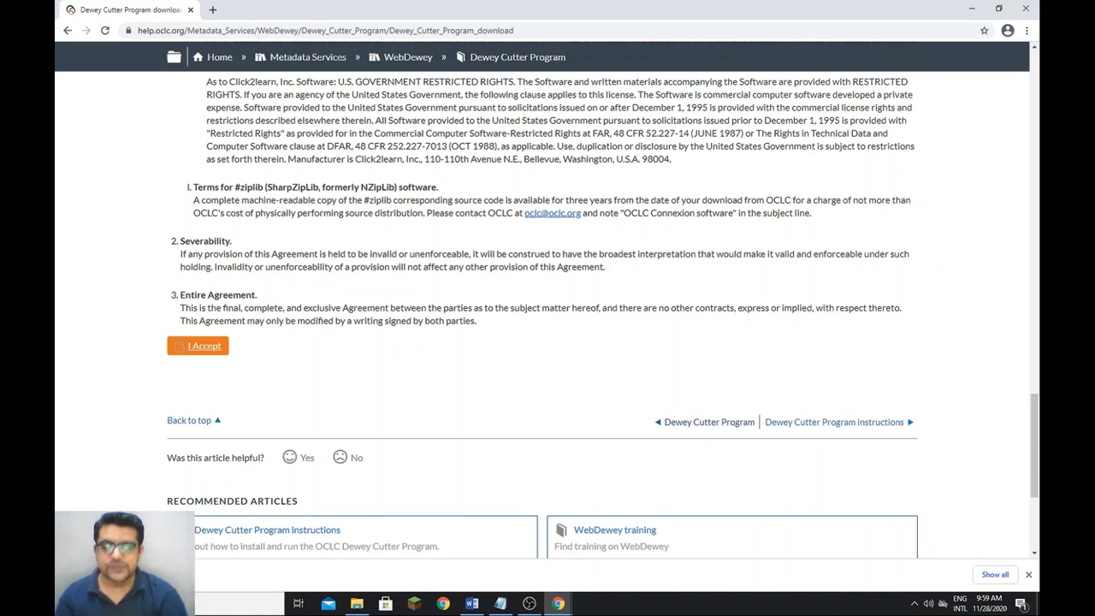
Run the downloaded Cutter110 (1).exe and install OCLC Dewey Cutter Program, accepting its license and the default OCLC Applications program folder.
key("ctrl+j")
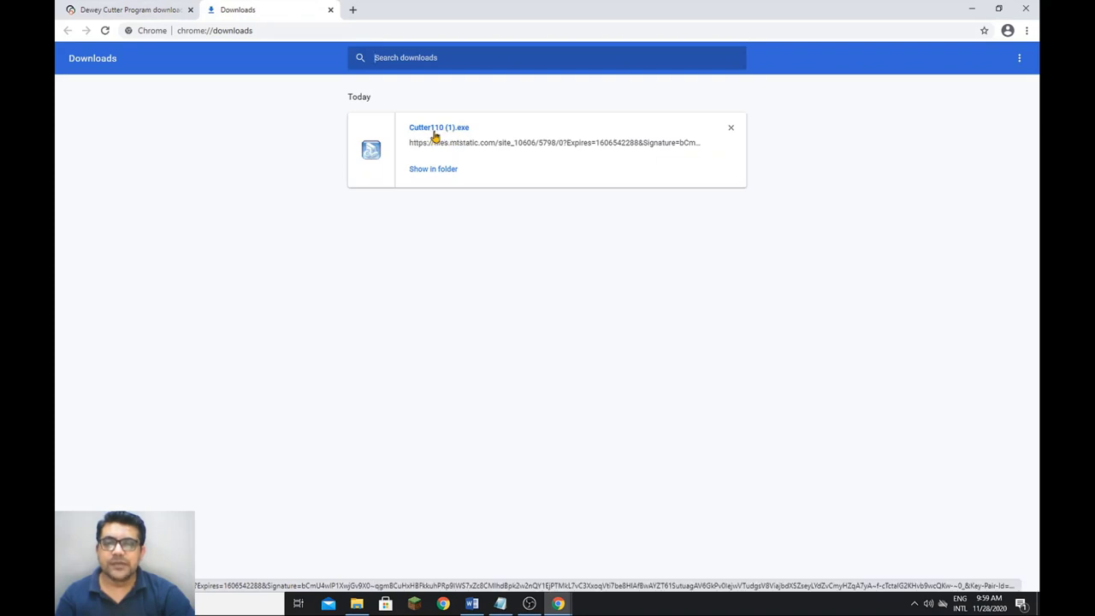
left_click(433, 133)
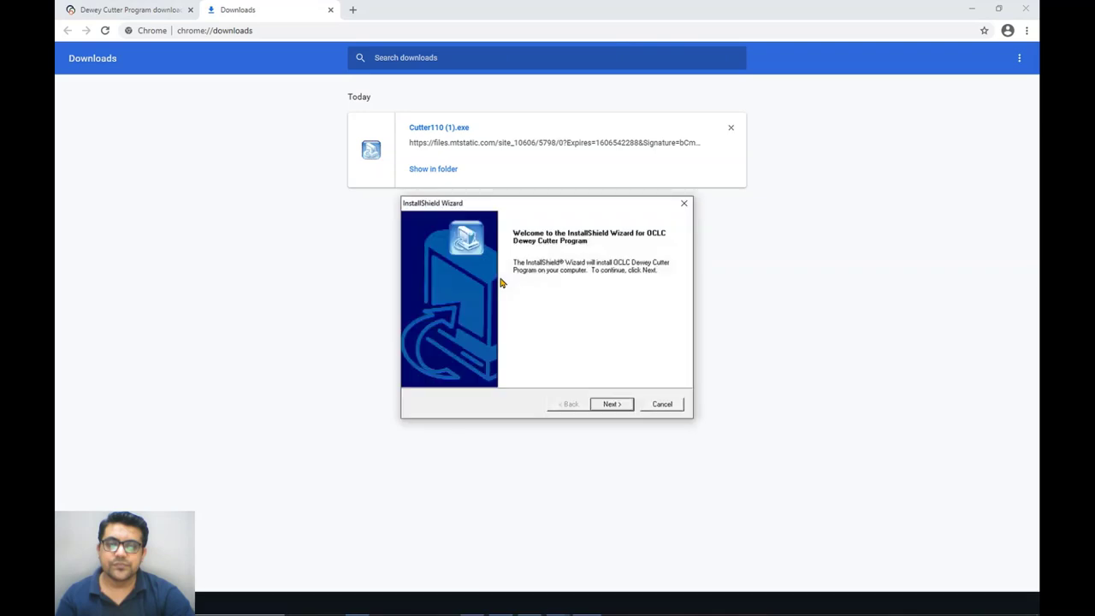
left_click(625, 405)
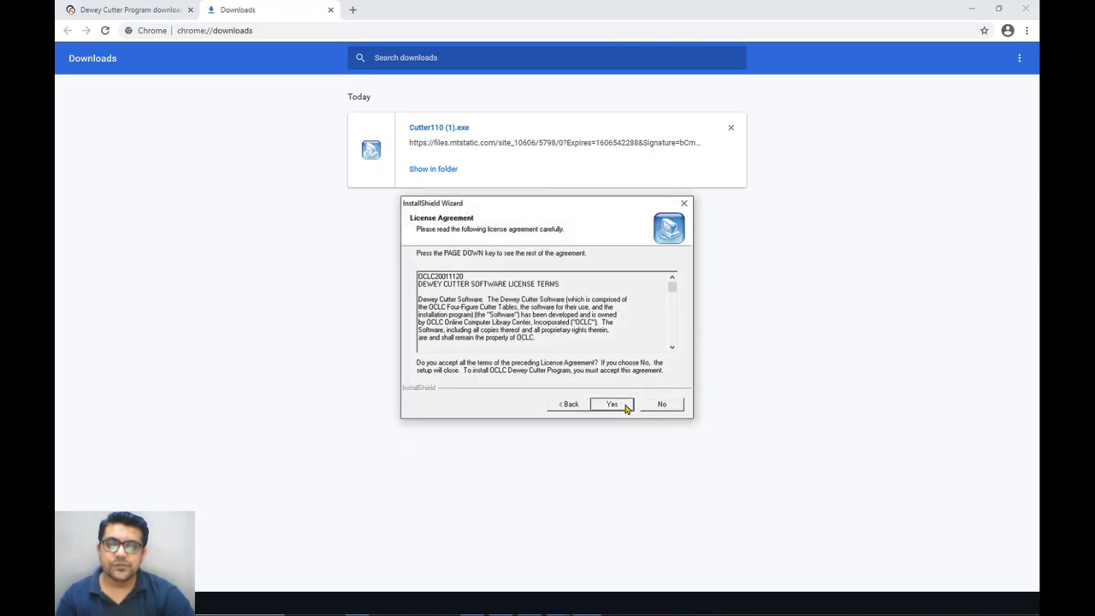
left_click(613, 404)
left_click(620, 407)
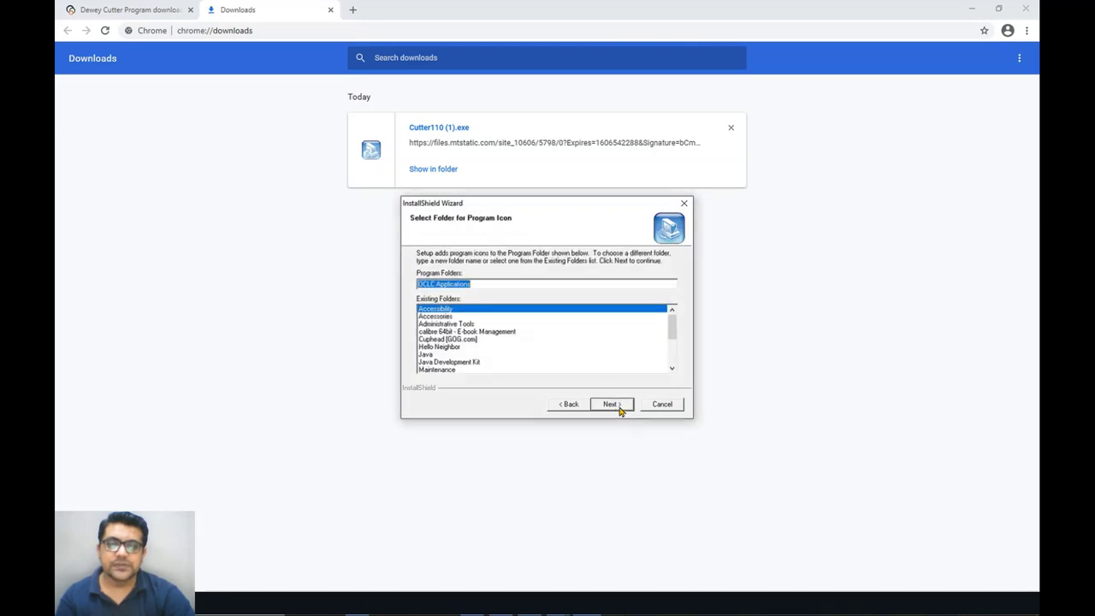
left_click(612, 405)
left_click(614, 405)
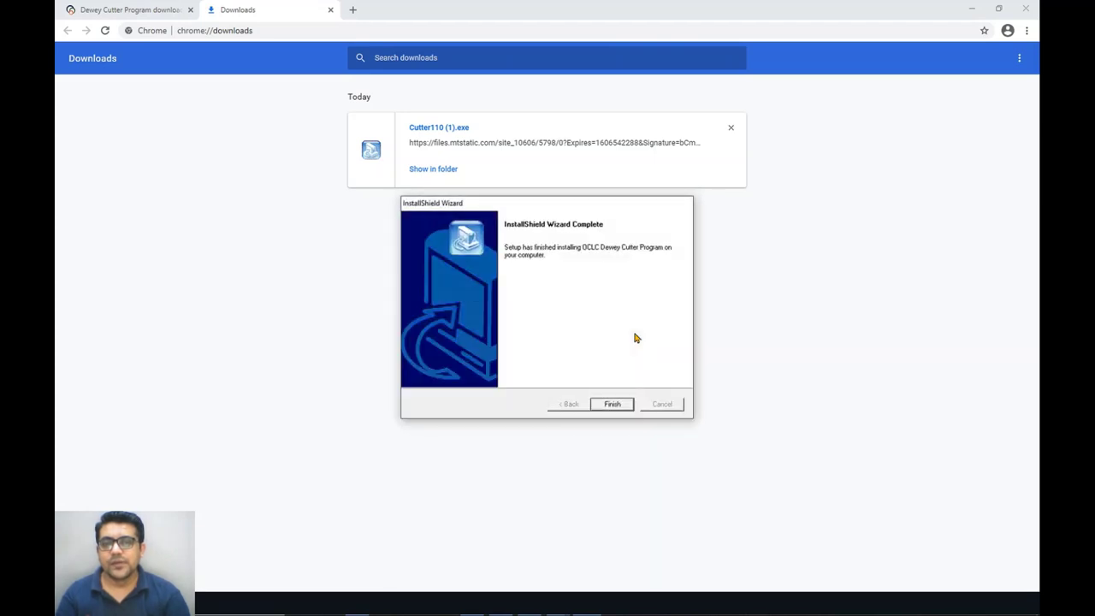
left_click(612, 405)
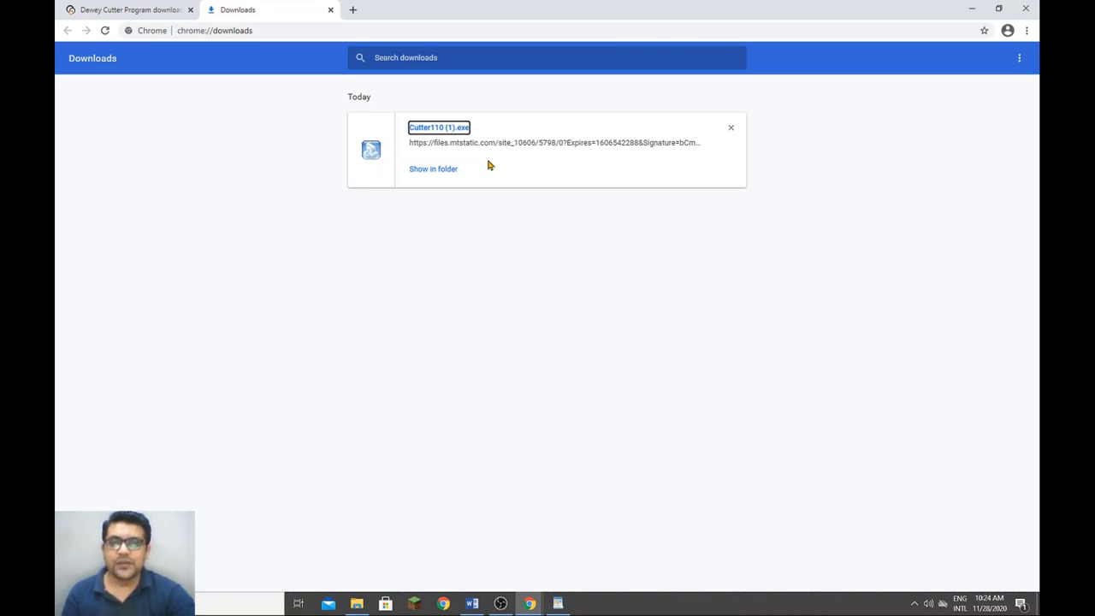
Move the OCLC Dewey Cutter Program shortcut away from the desktop corner, launch the program and reposition its window.
key("super+d")
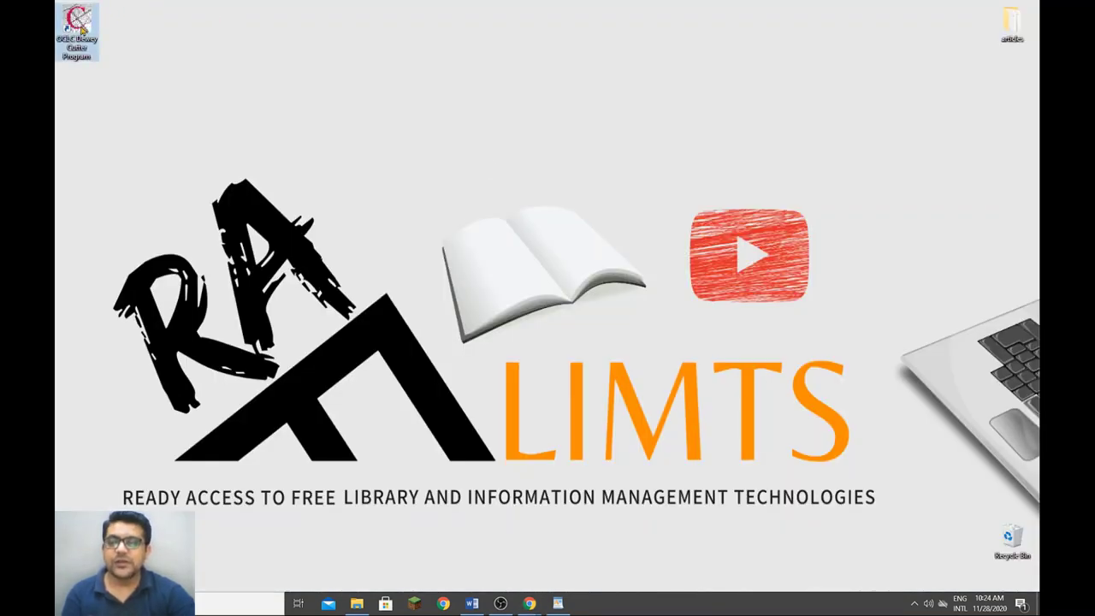
left_click_drag(83, 29, 359, 129)
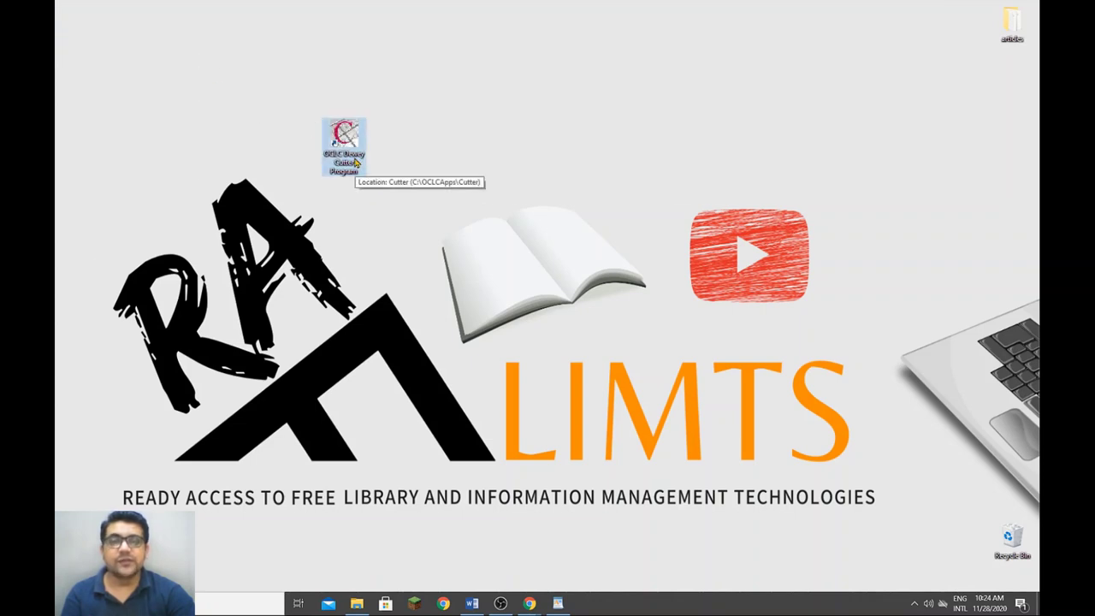
double_click(346, 147)
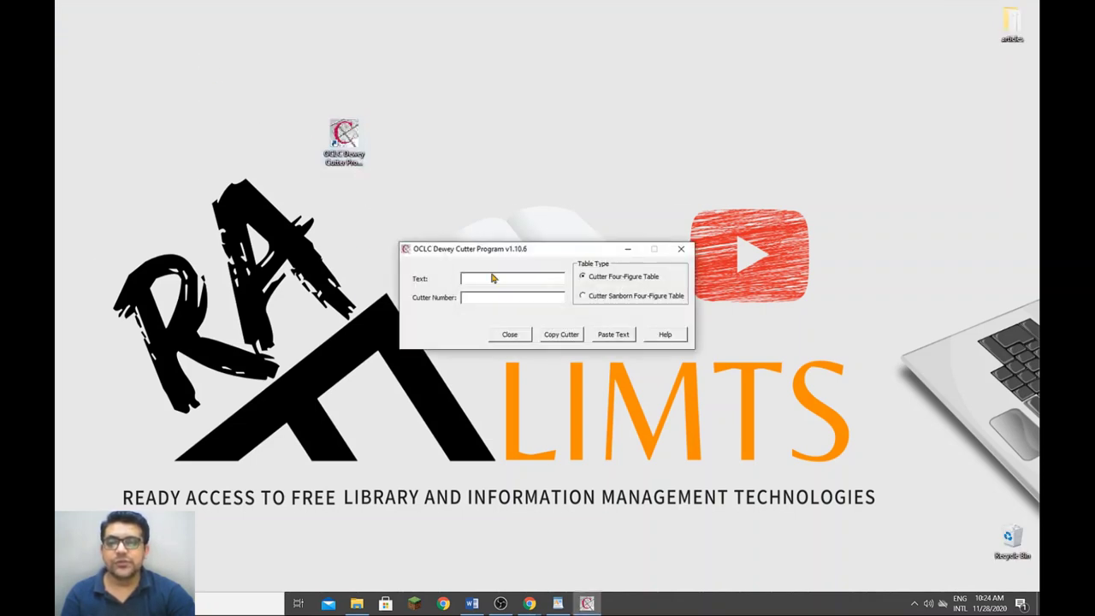
left_click_drag(504, 253, 471, 170)
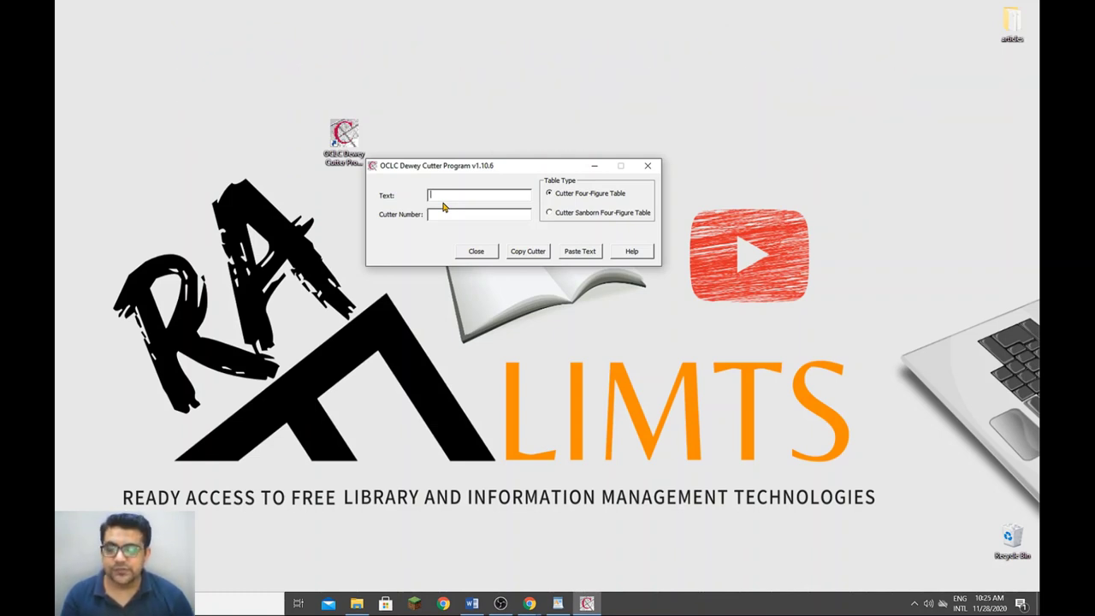
Look up the four-figure Cutter numbers for the texts "zai" and "ada".
type("zai")
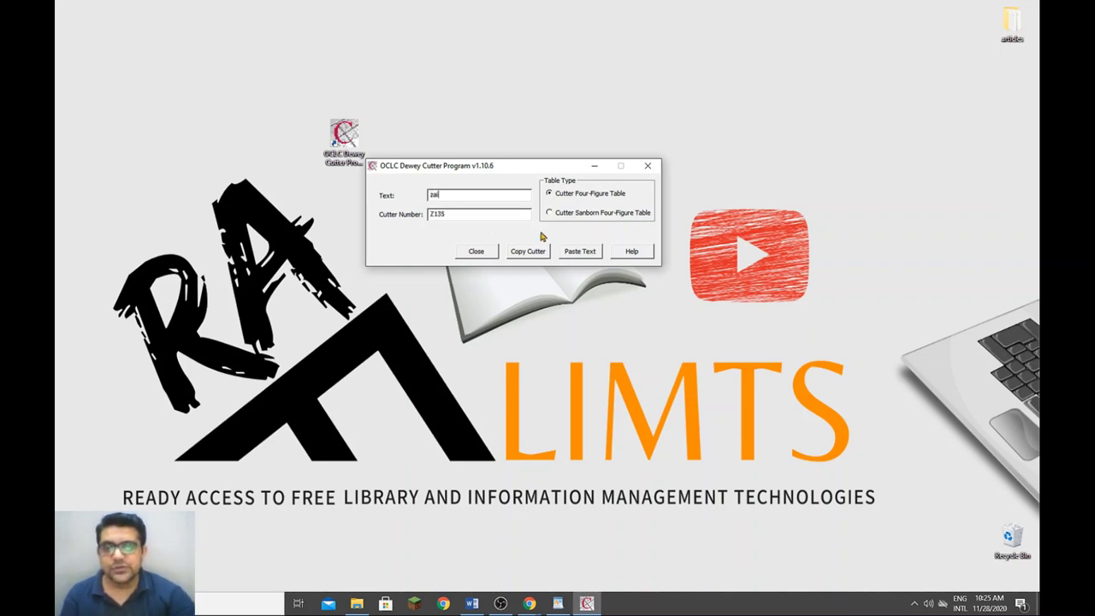
left_click_drag(452, 215, 424, 215)
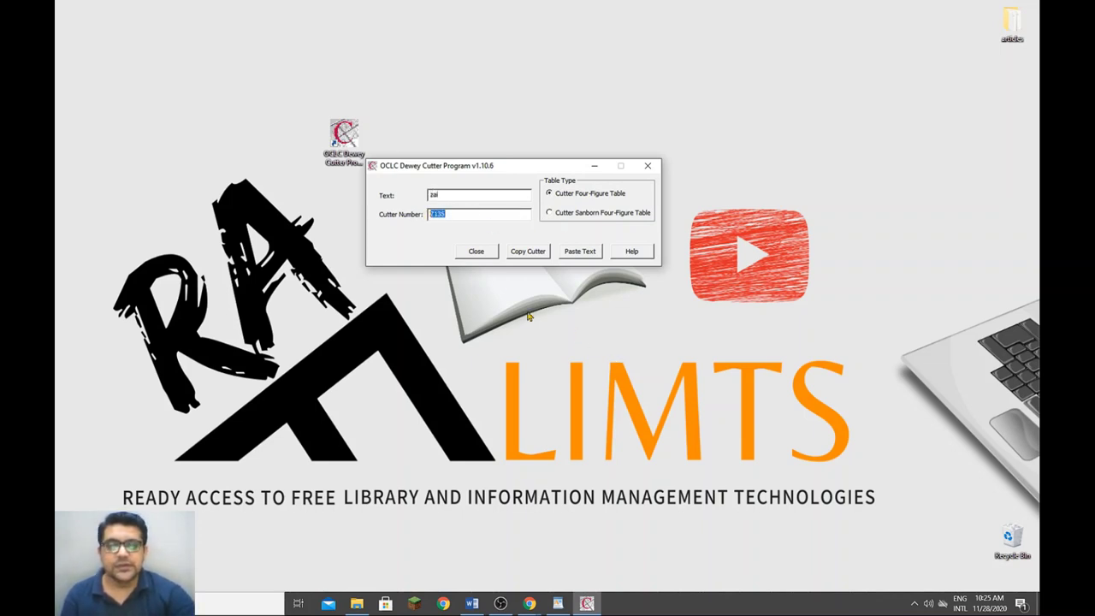
left_click_drag(470, 196, 399, 193)
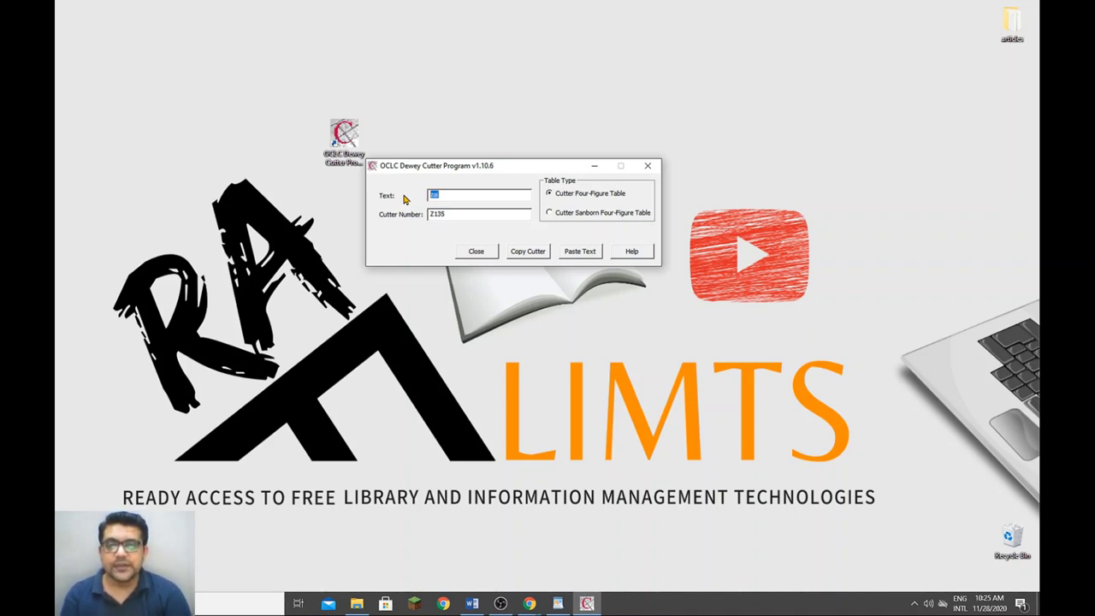
type("ada")
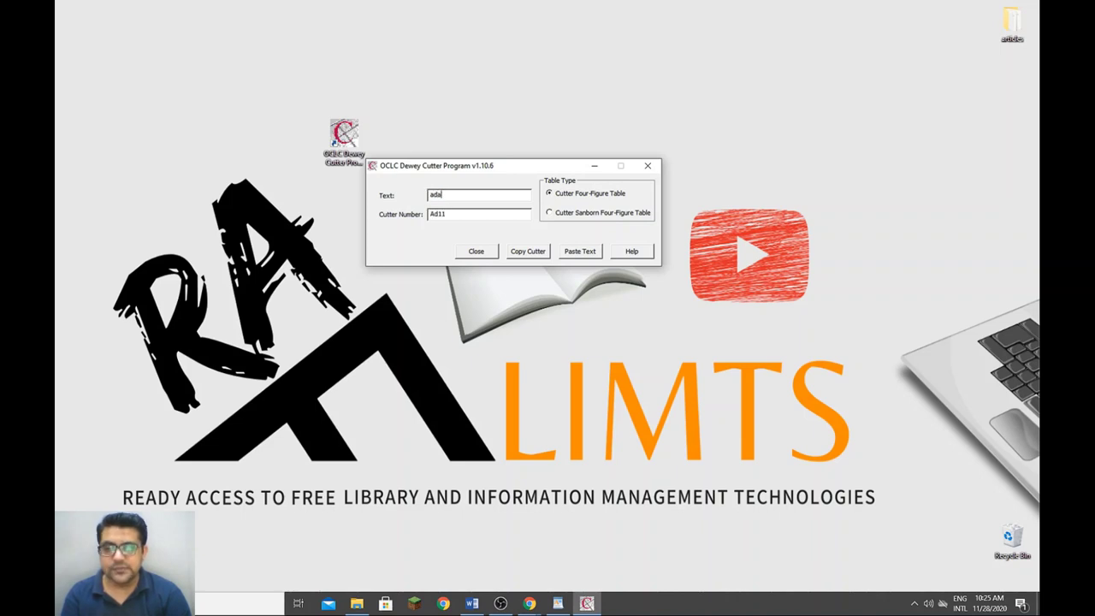
Clear the text and generate the four-figure Cutter number for "pot".
key("BackSpace")
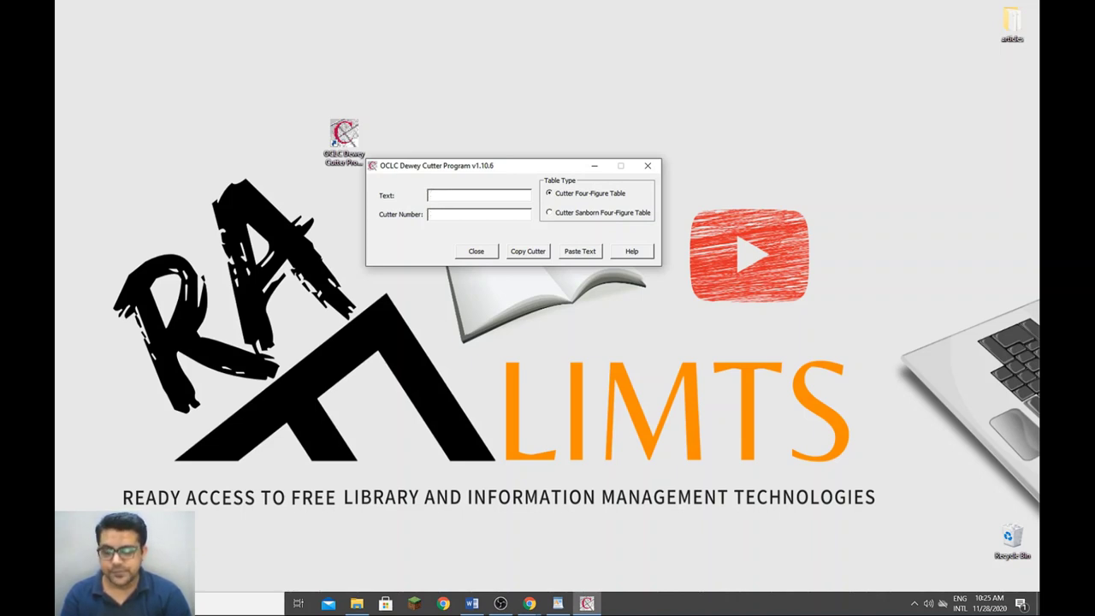
key("BackSpace")
key("BackSpace")
key("BackSpace")
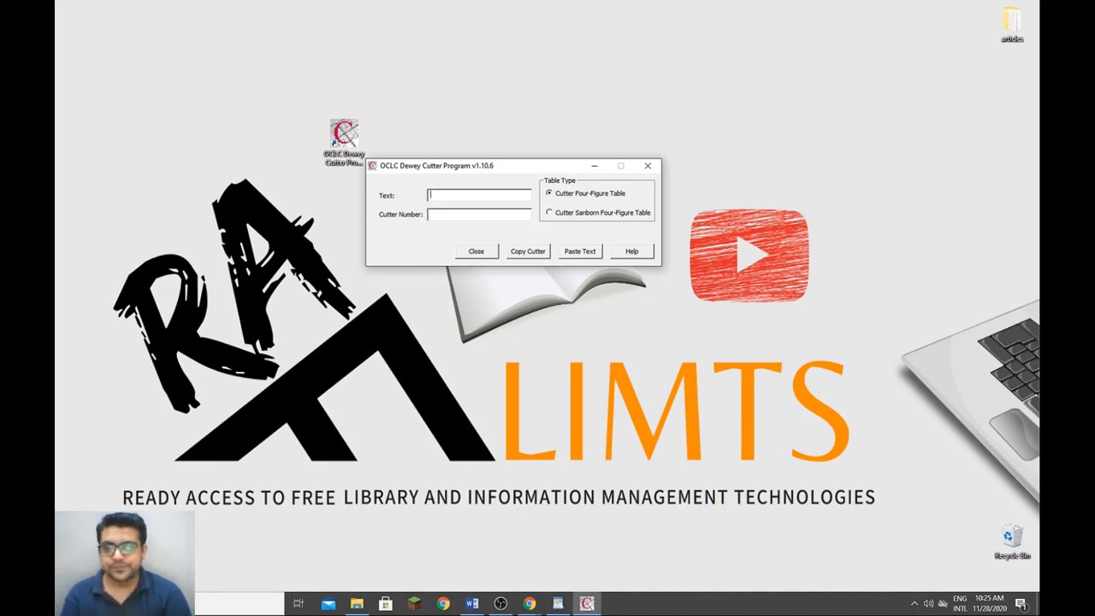
type("pol")
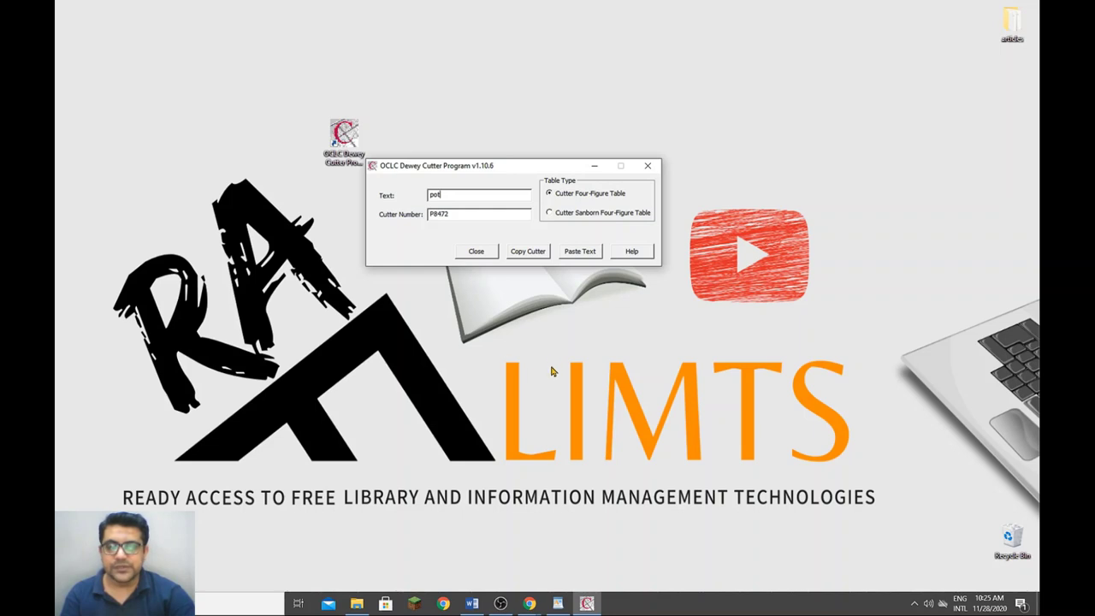
Check the author mark on the call number slide of the Team Check-Ins presentation and highlight the Cutter number for "pot" in Dewey Cutter Program.
mouse_move(531, 604)
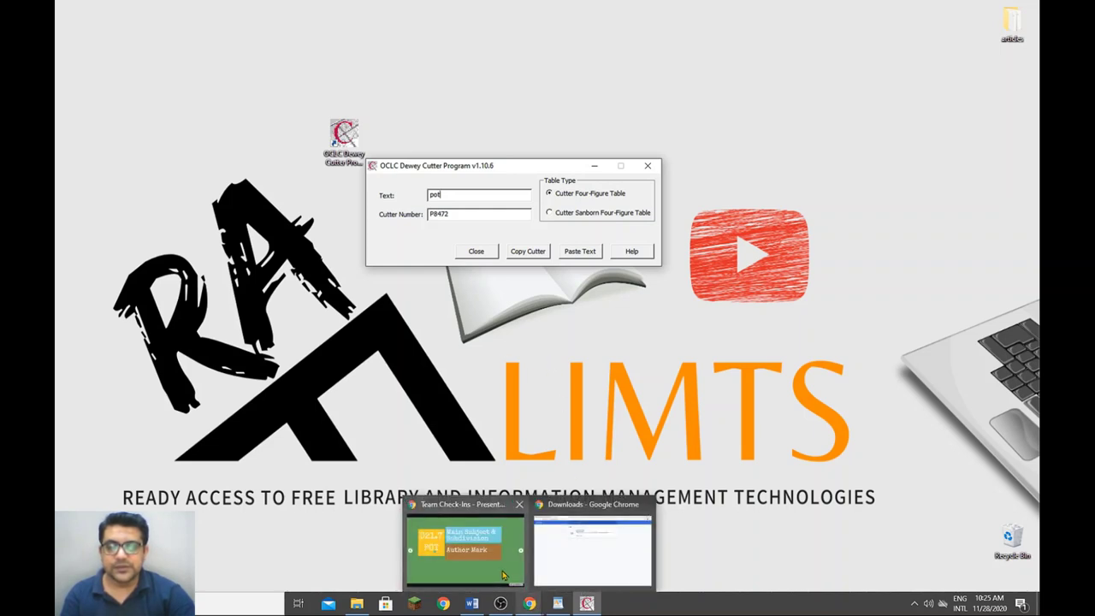
left_click(505, 575)
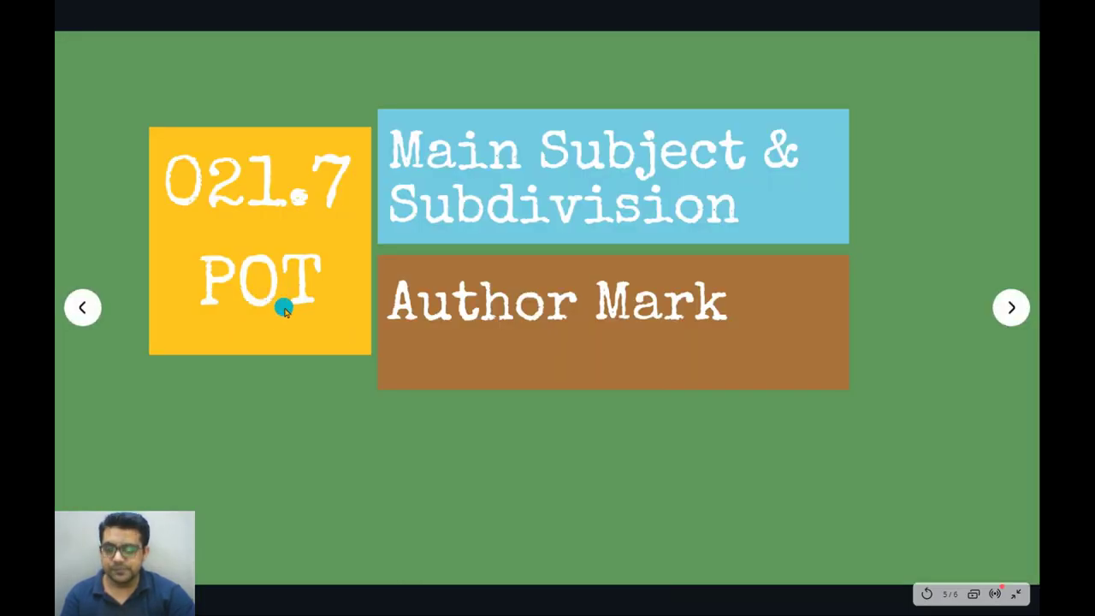
key("super+d")
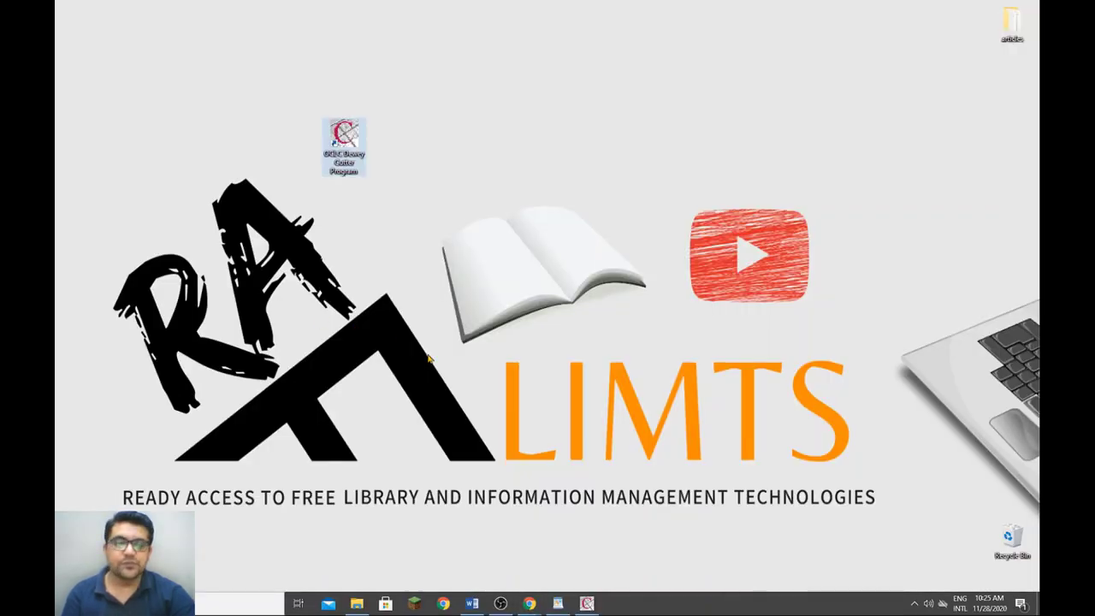
left_click(587, 604)
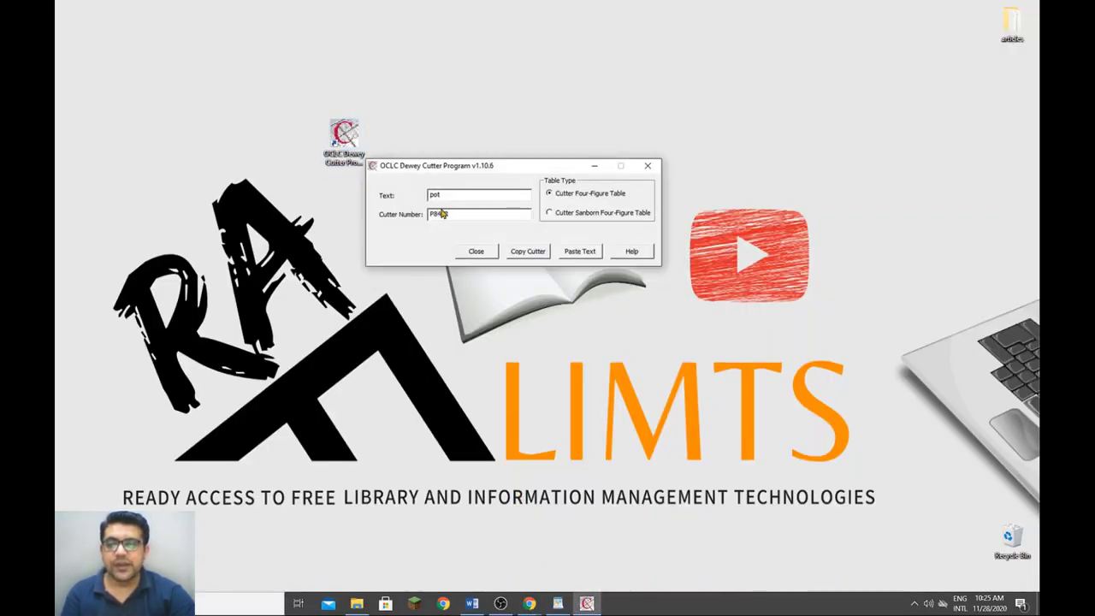
left_click_drag(453, 210, 421, 213)
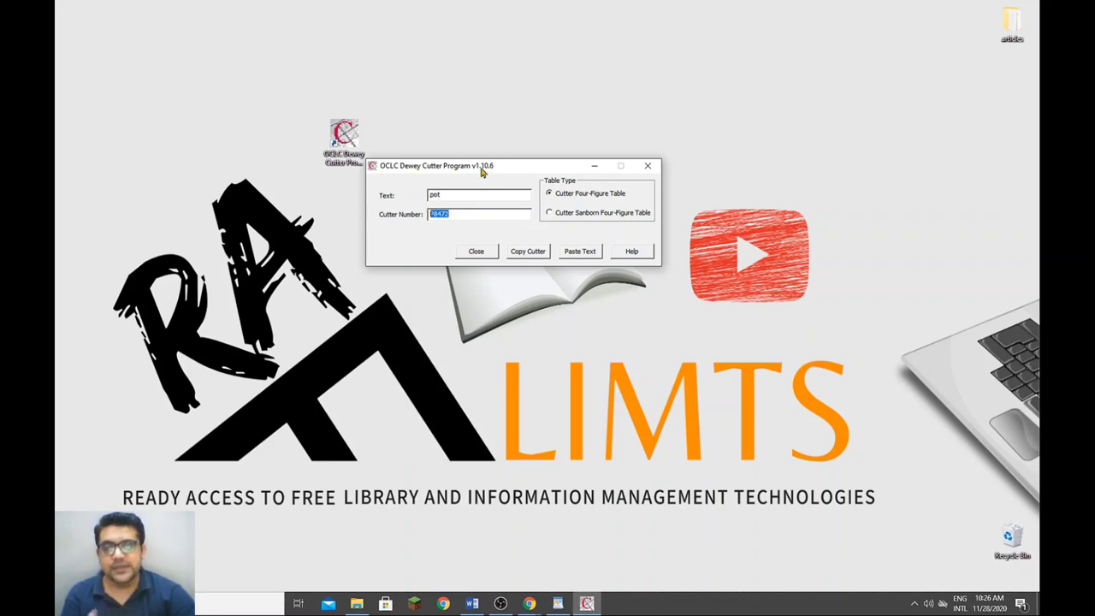
Move the Dewey Cutter Program window higher on the desktop and close the program.
left_click_drag(481, 171, 489, 124)
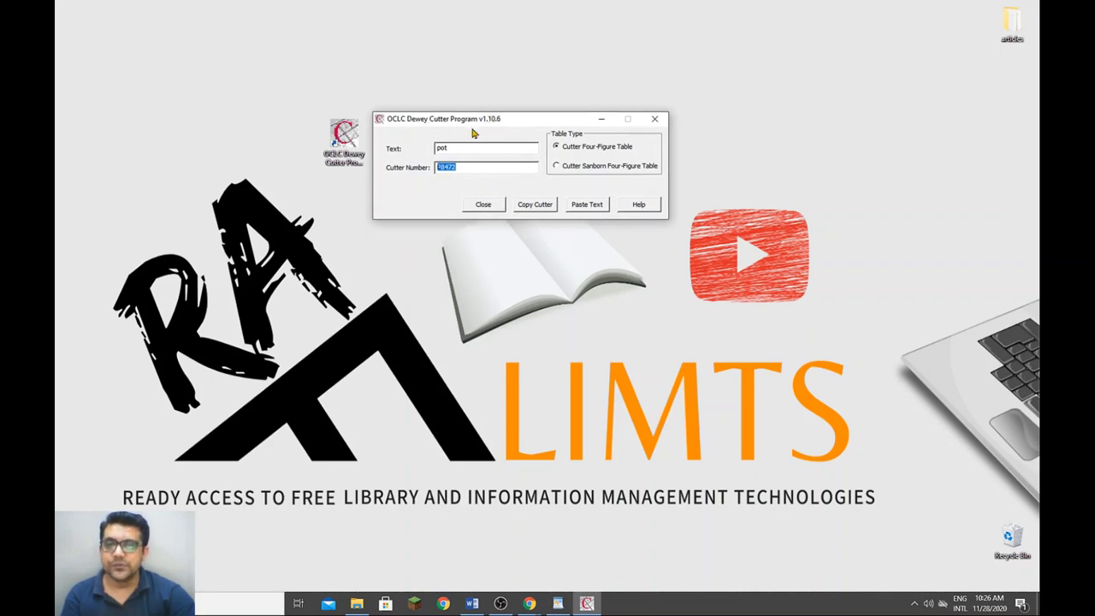
left_click(482, 206)
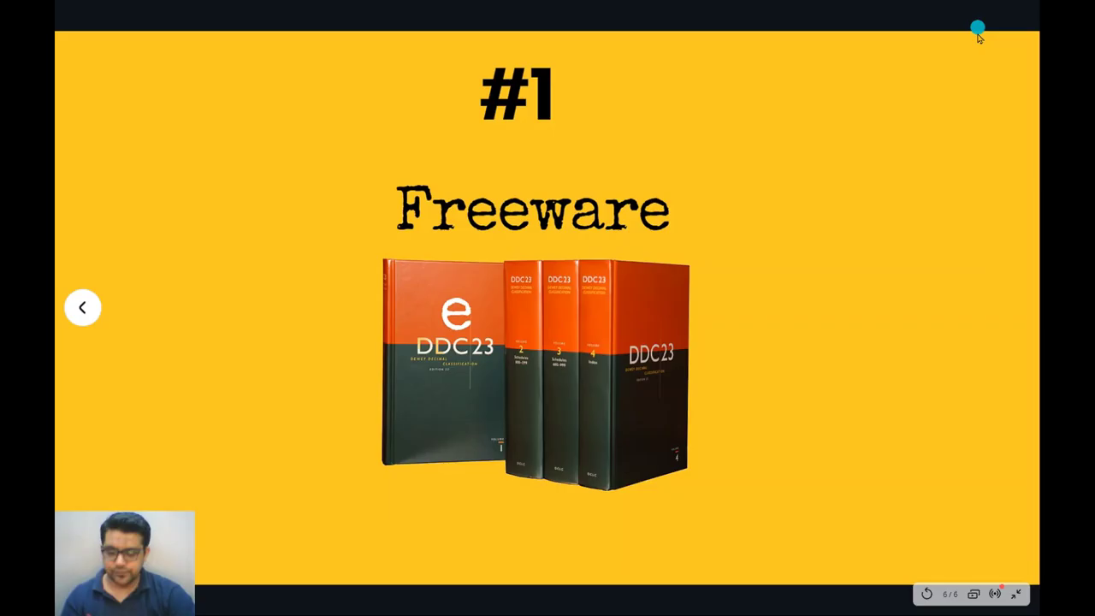
Put the presentation away, switch to the Chrome browser and search Google for "freeware eddc dewey classification pustakawan jogja".
left_click(979, 31)
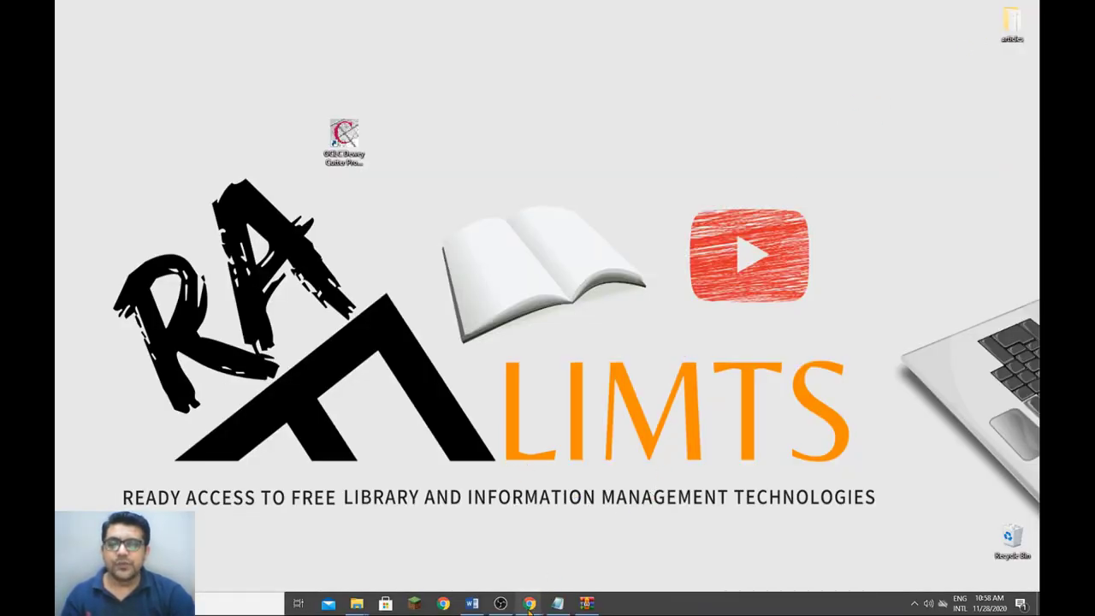
mouse_move(530, 604)
left_click(586, 554)
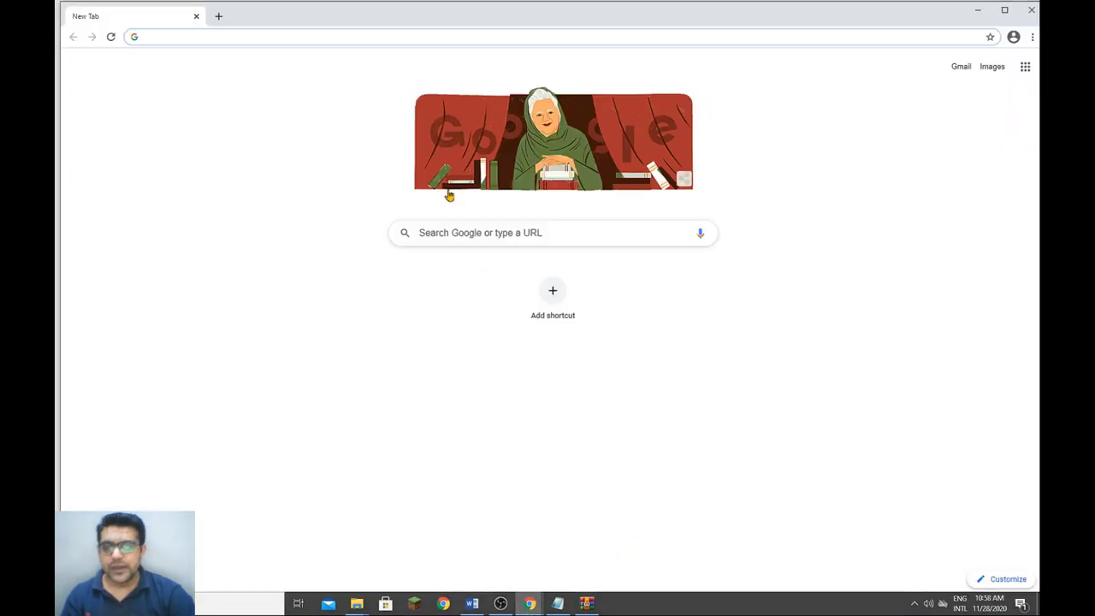
type("free")
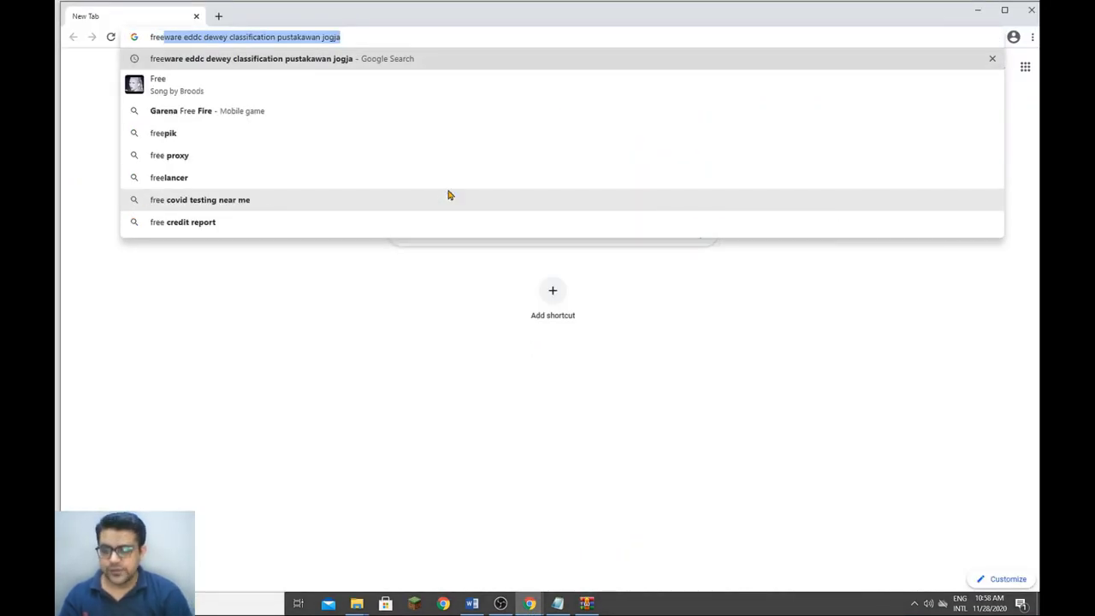
type("ware")
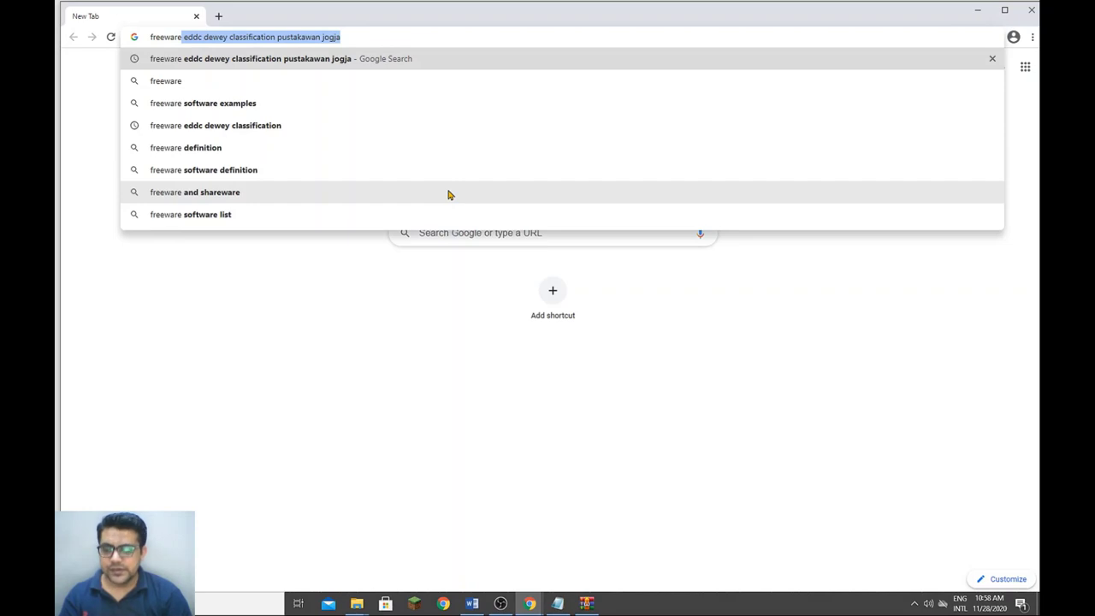
key("Return")
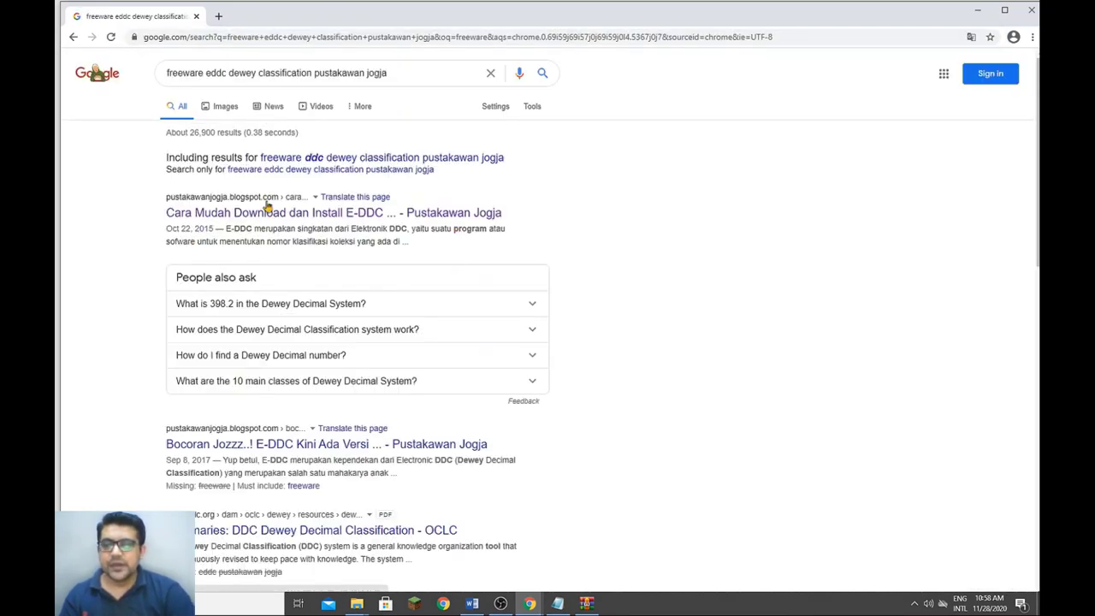
Download e-DDC Edition 23 Version 3.3 Updated.zip through the Pustakawan Jogja download and install article and show the browser's download list.
left_click(265, 213)
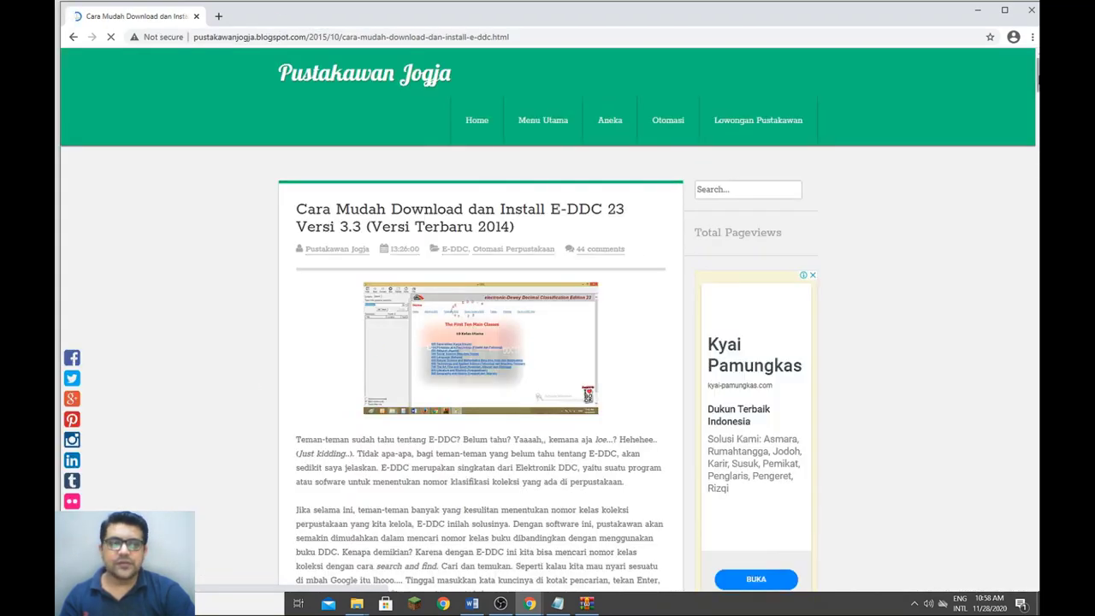
scroll(548, 342, "down", 3)
scroll(902, 166, "down", 1)
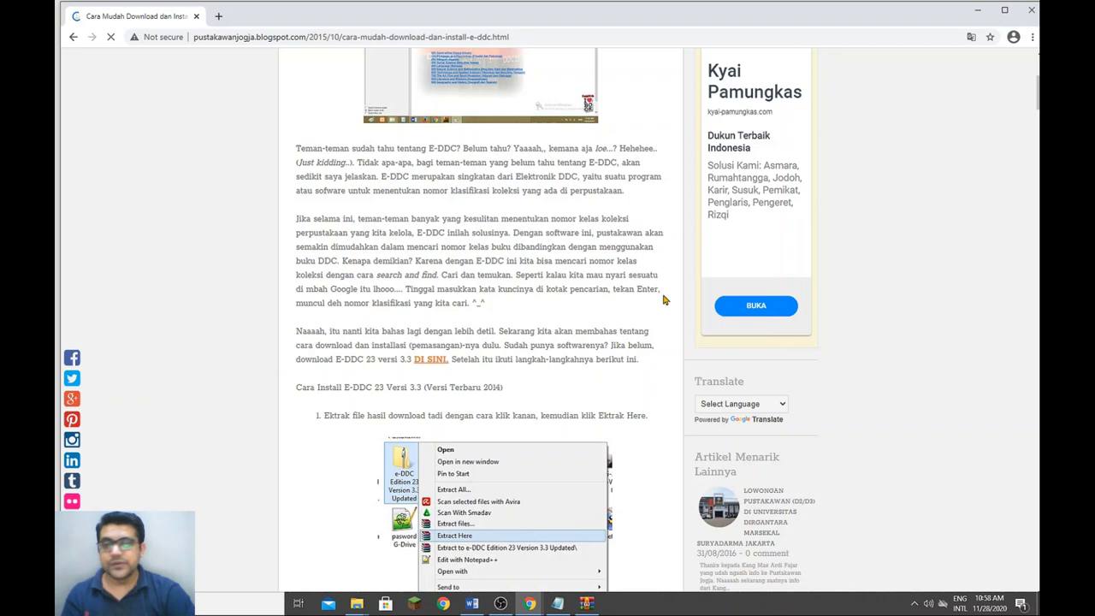
left_click(432, 360)
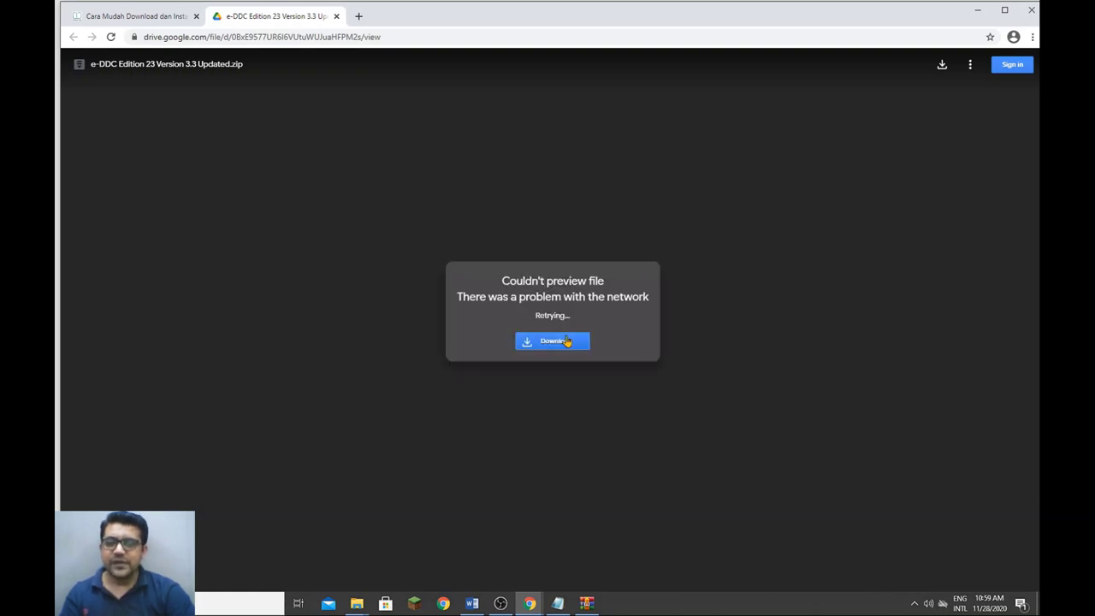
left_click(568, 347)
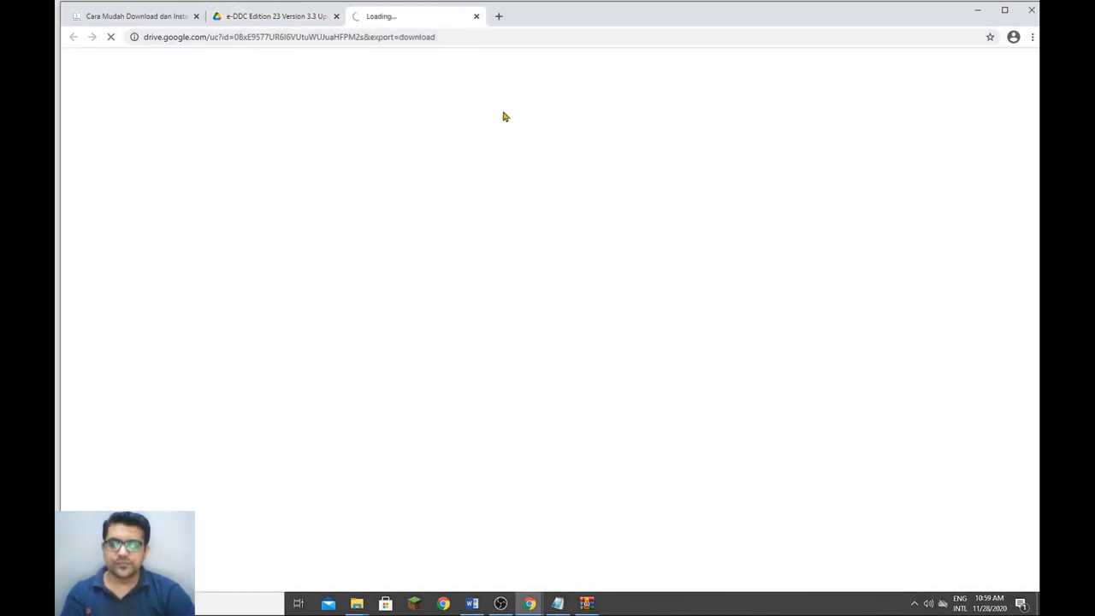
key("ctrl+j")
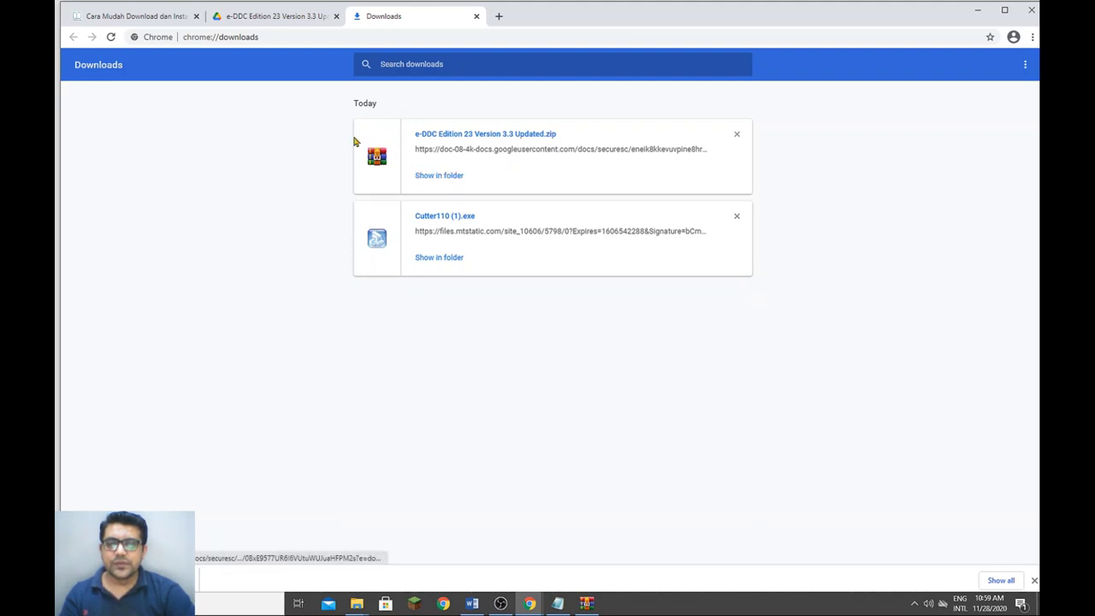
Extract the downloaded e-DDC Edition 23 Version 3.3 Updated.zip to the Desktop and open the extracted folder.
left_click(534, 139)
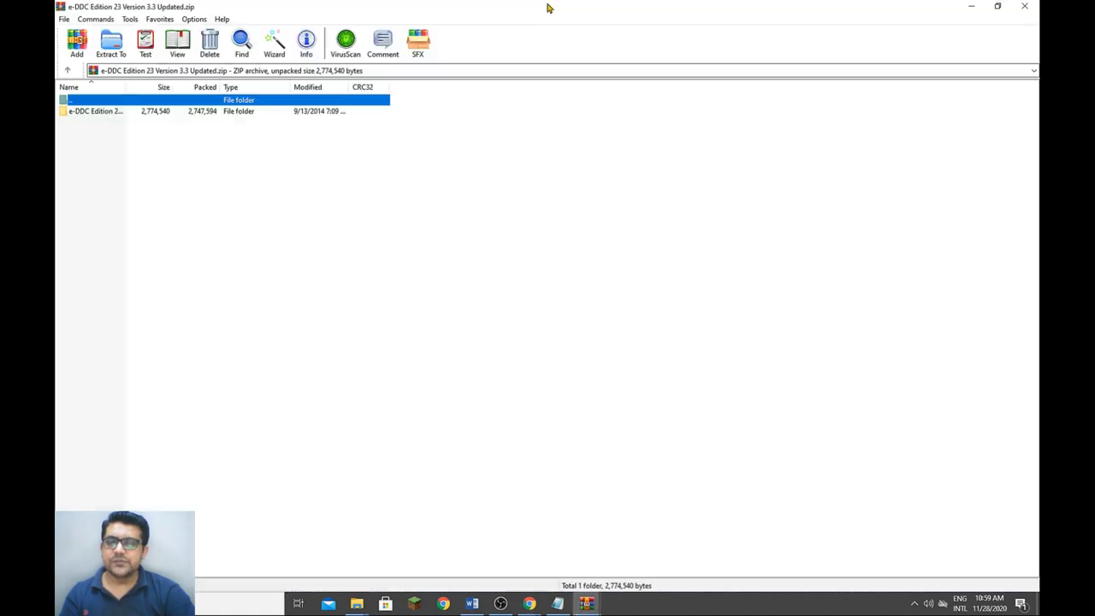
left_click(111, 43)
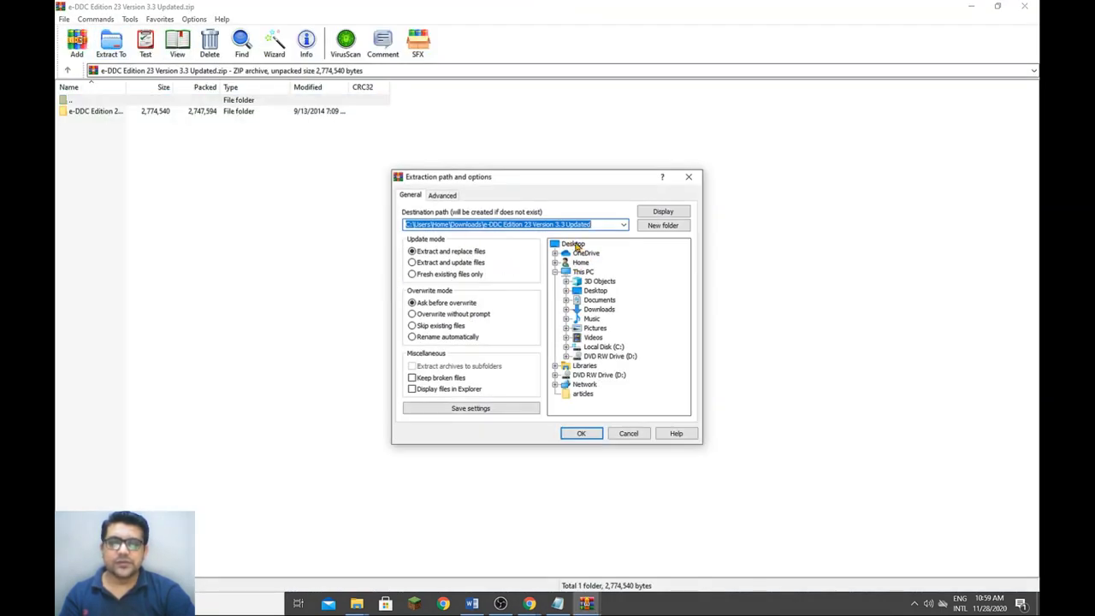
left_click(573, 243)
left_click(589, 435)
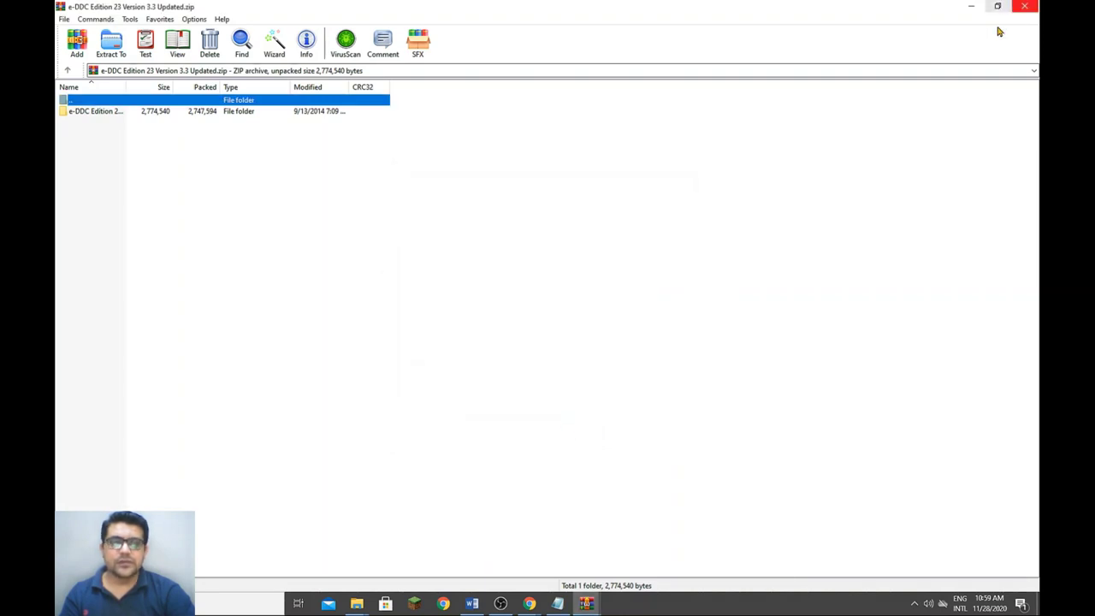
key("super+d")
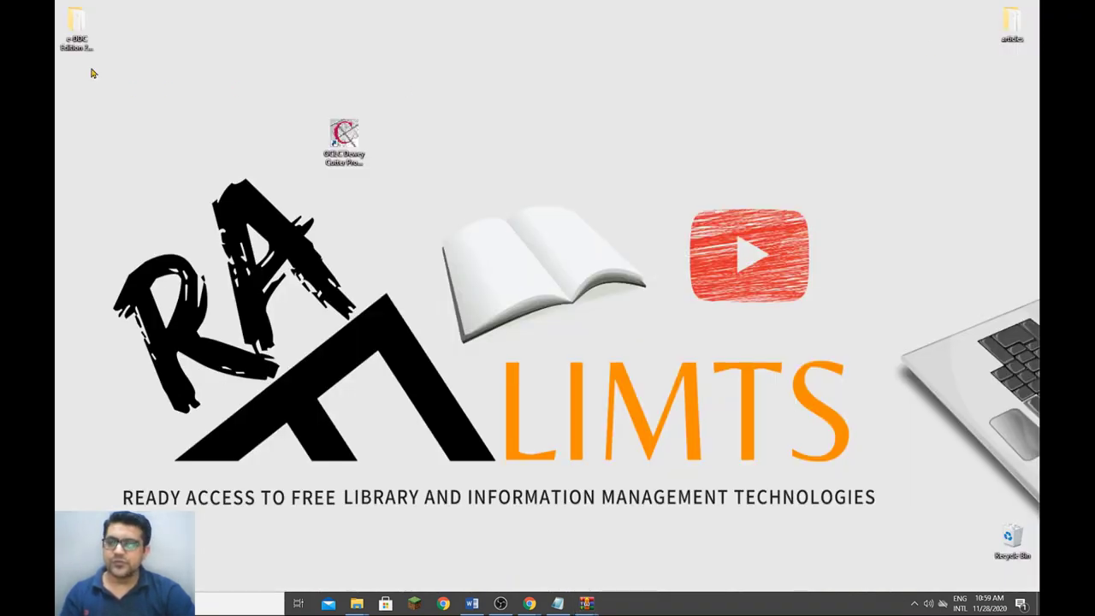
double_click(83, 38)
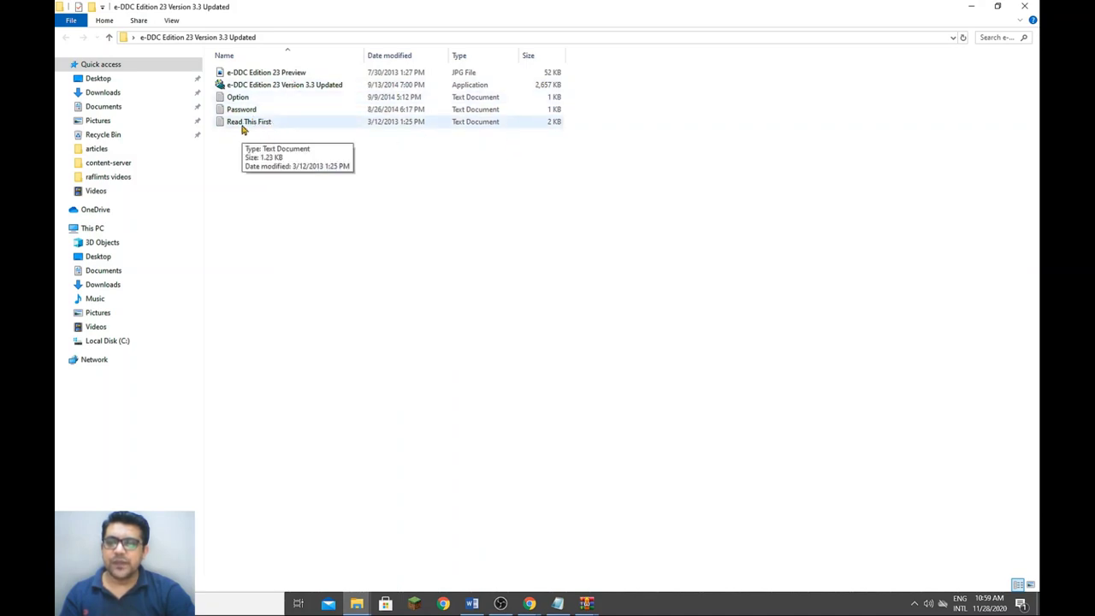
Run the e-DDC Edition 23 Version 3.3 Updated installer with permission to make changes and accept its license agreement.
double_click(301, 87)
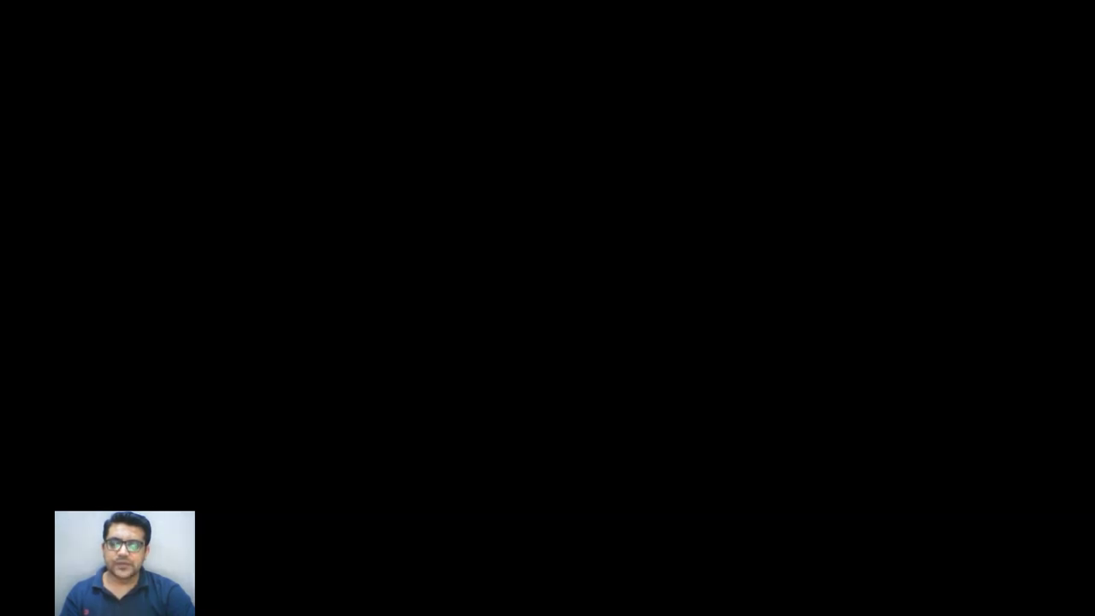
left_click(437, 308)
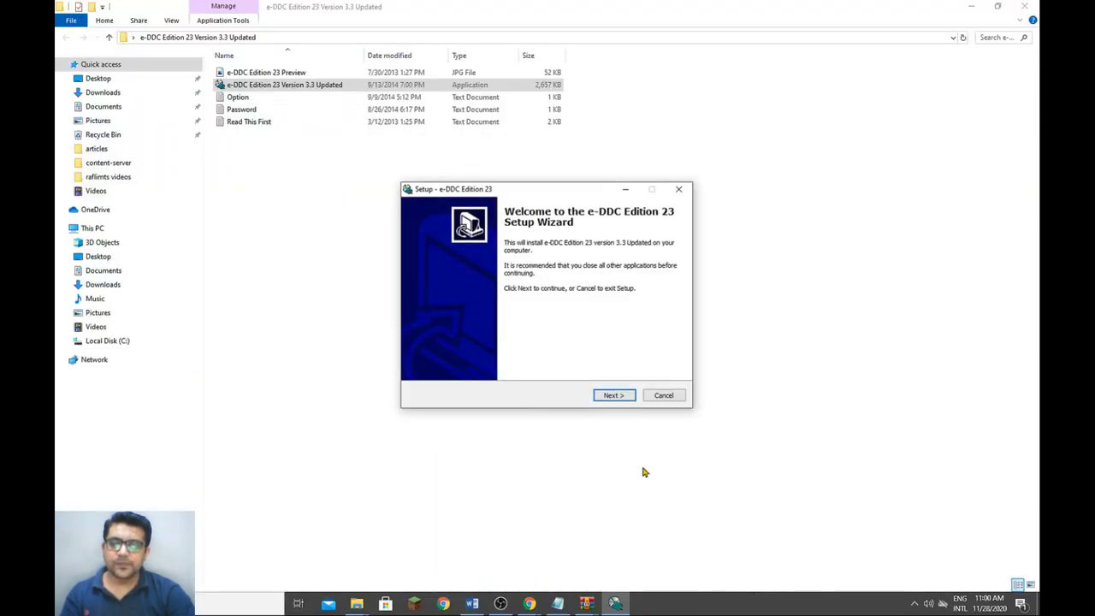
left_click(625, 398)
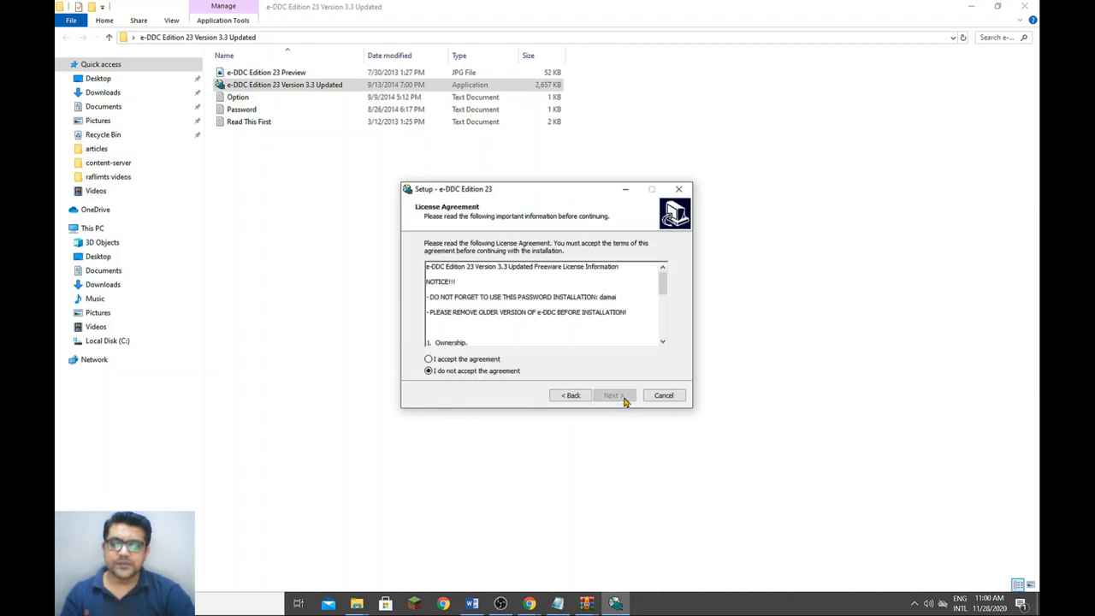
left_click(486, 361)
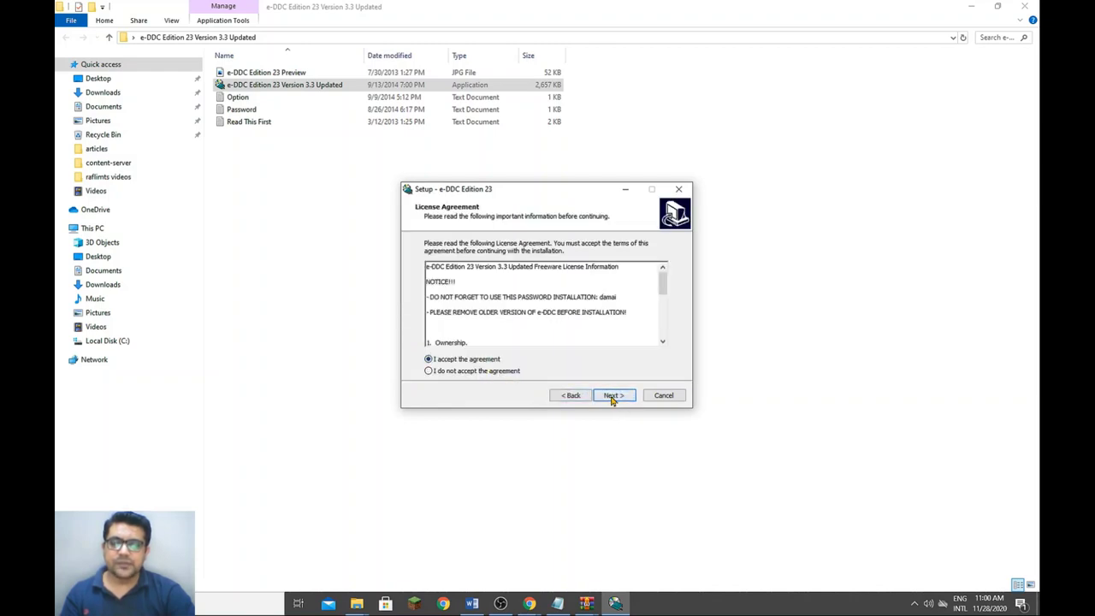
left_click(612, 398)
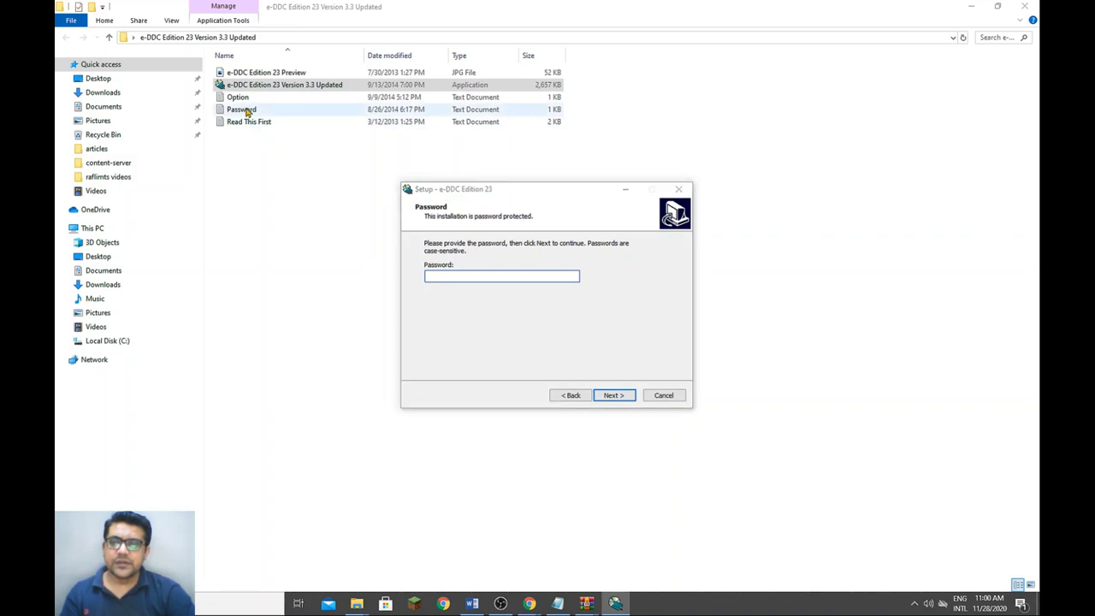
Copy the installation password from the Password text file into the setup wizard's password field and continue.
double_click(244, 110)
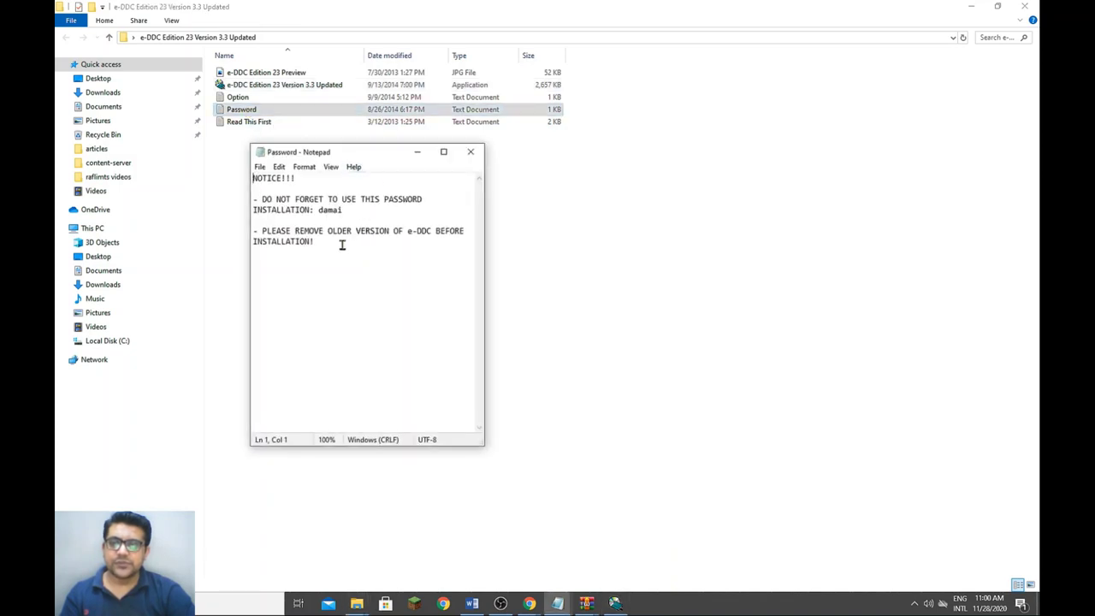
left_click_drag(346, 211, 317, 211)
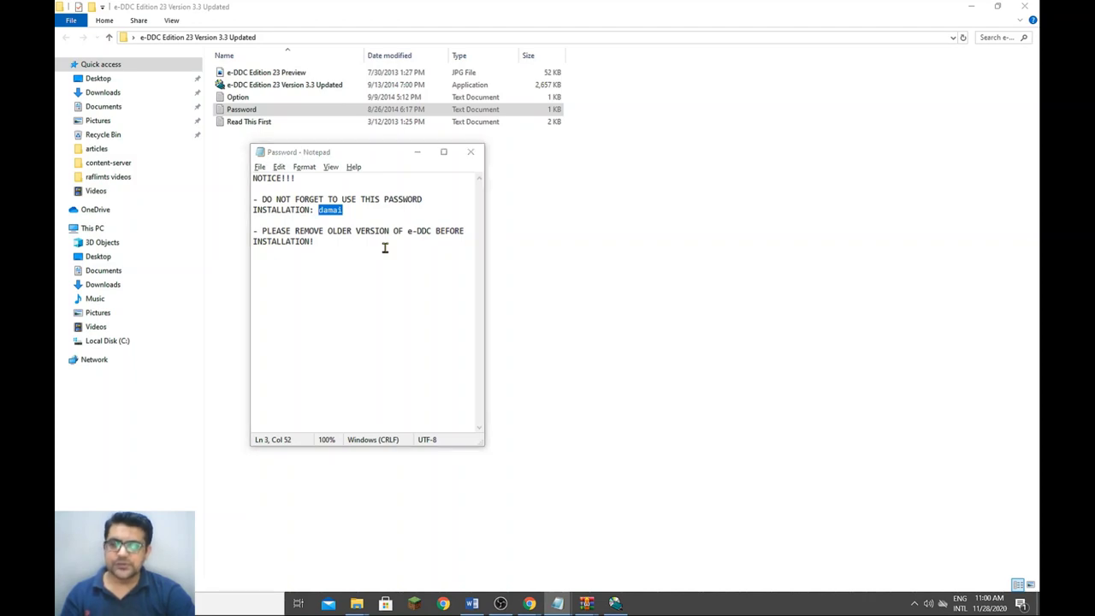
left_click(362, 110)
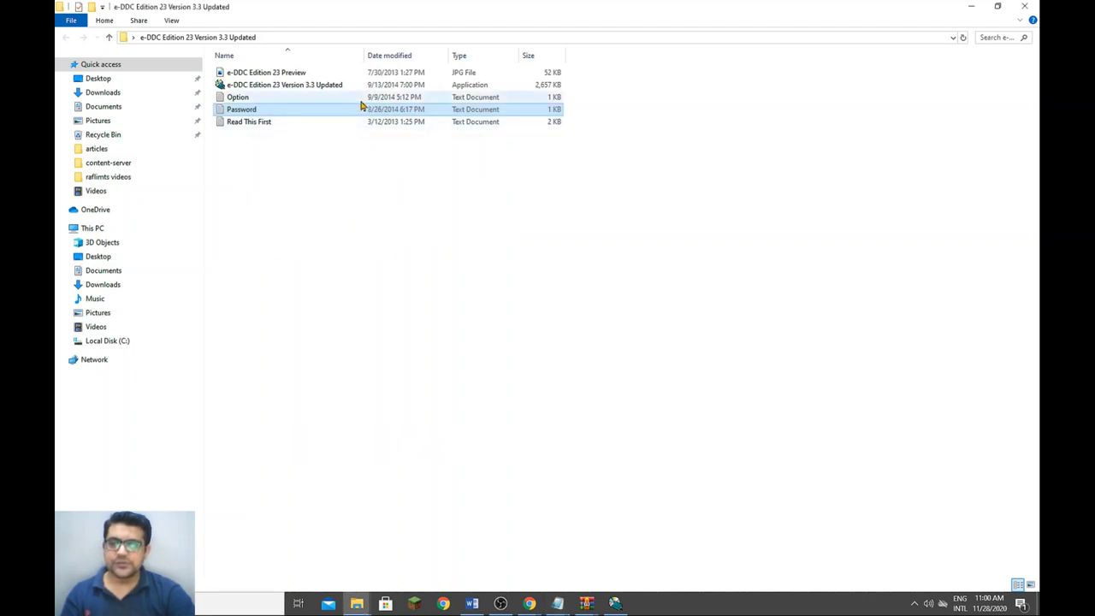
left_click(616, 604)
key("ctrl+v")
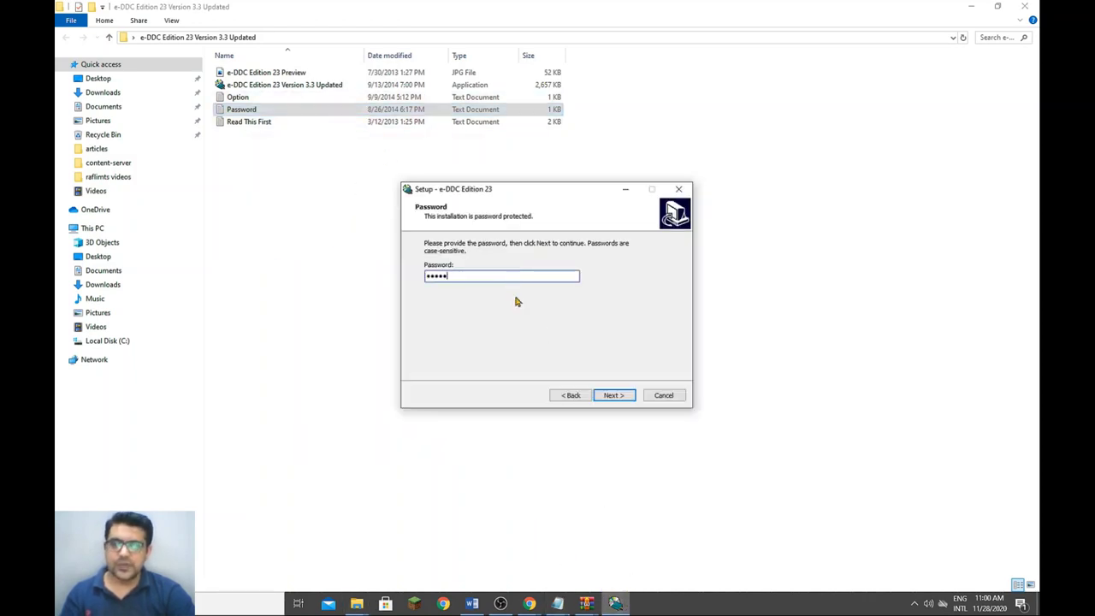
left_click(610, 396)
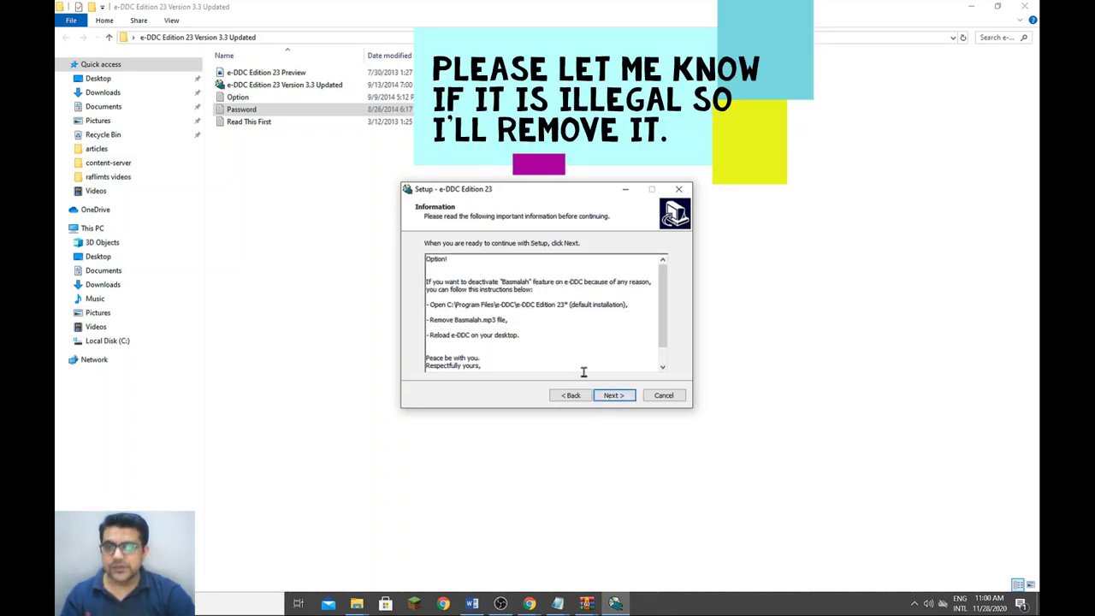
Complete the remaining e-DDC Edition 23 setup pages, launch the program and enlarge its window to full screen.
left_click(618, 398)
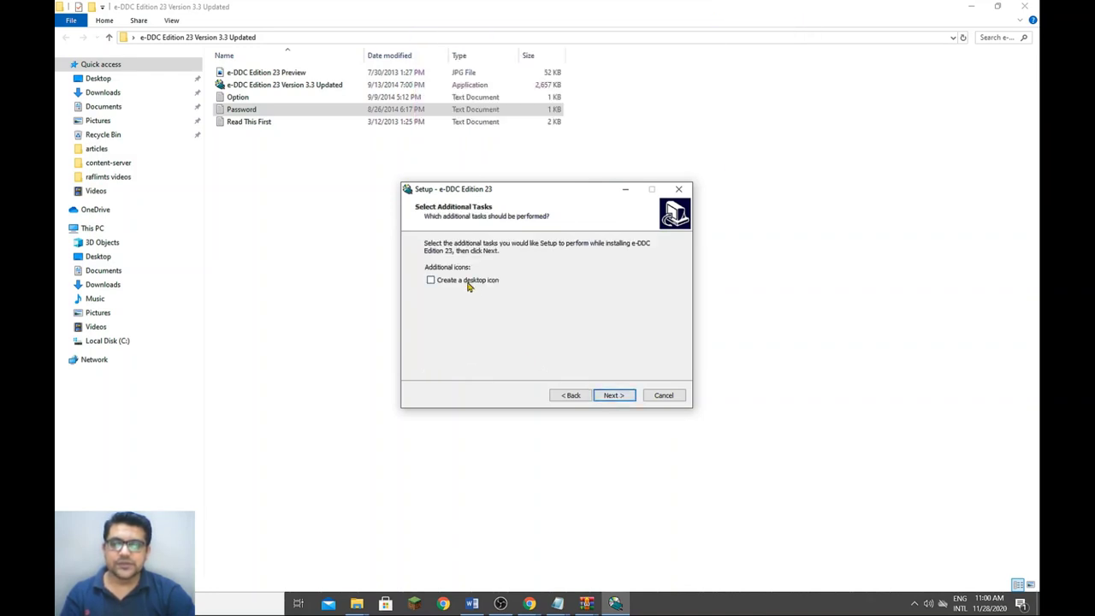
left_click(615, 395)
left_click(616, 396)
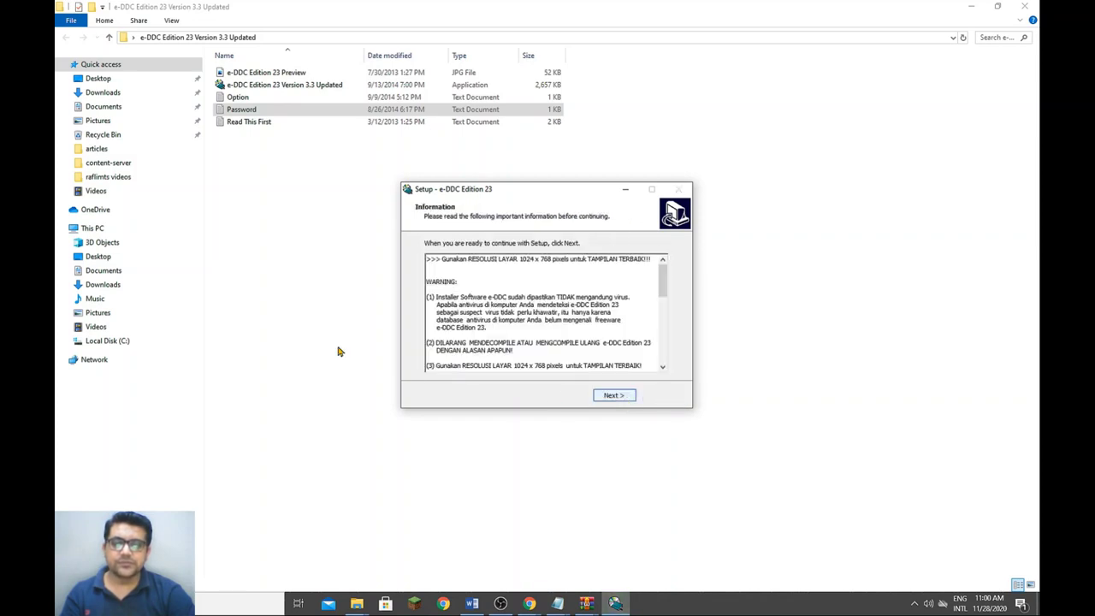
left_click(615, 395)
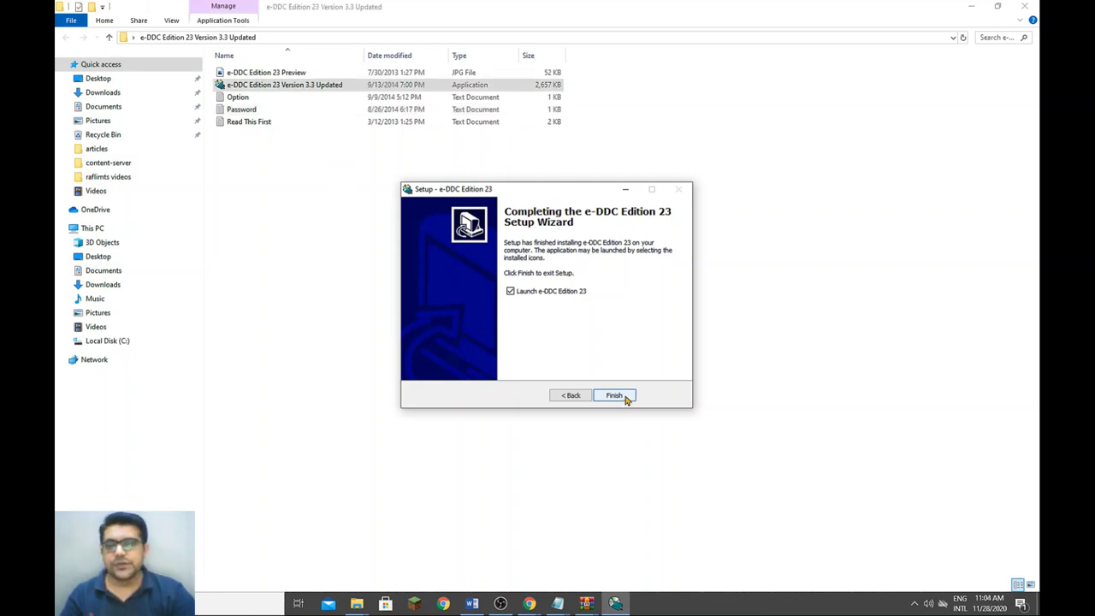
left_click(615, 396)
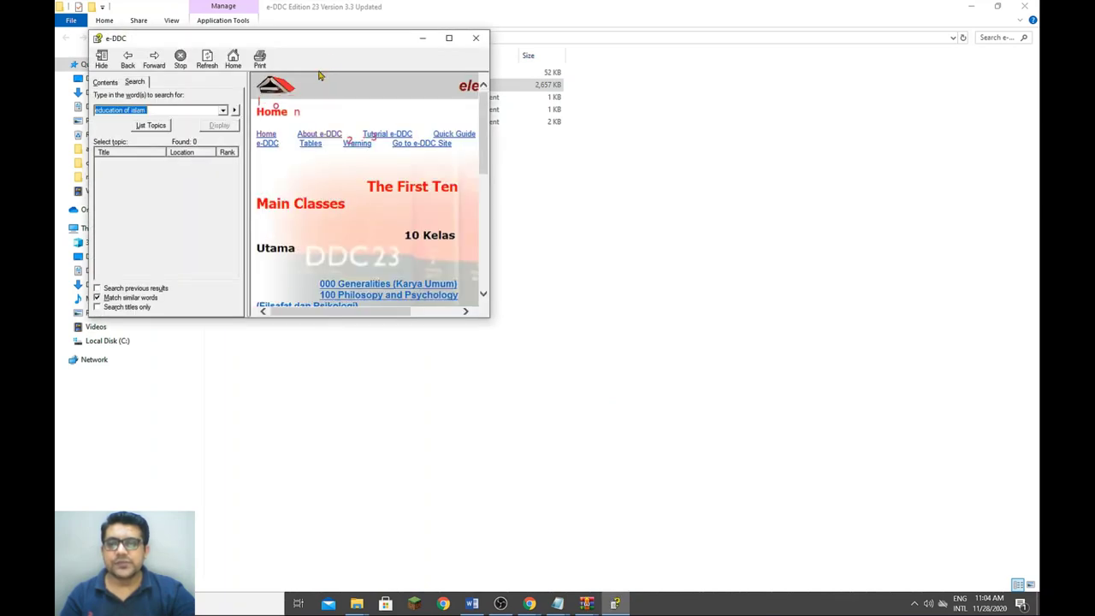
left_click_drag(363, 45, 428, 53)
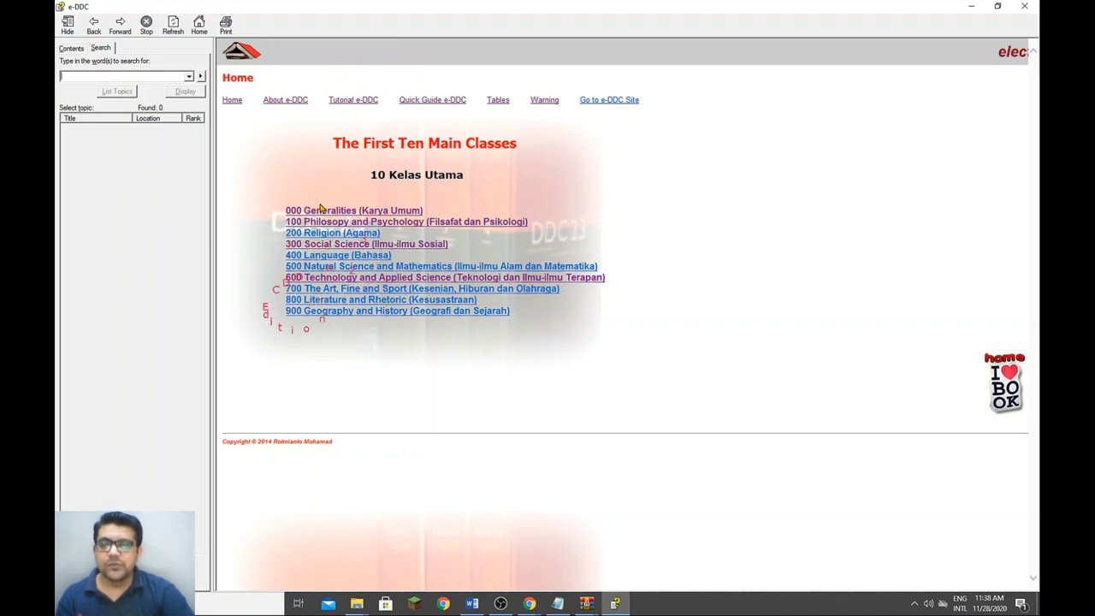
Browse main class 600 Technology and Applied Science down to the 610 - 619 Medical and Medicine Science numbers.
left_click(350, 279)
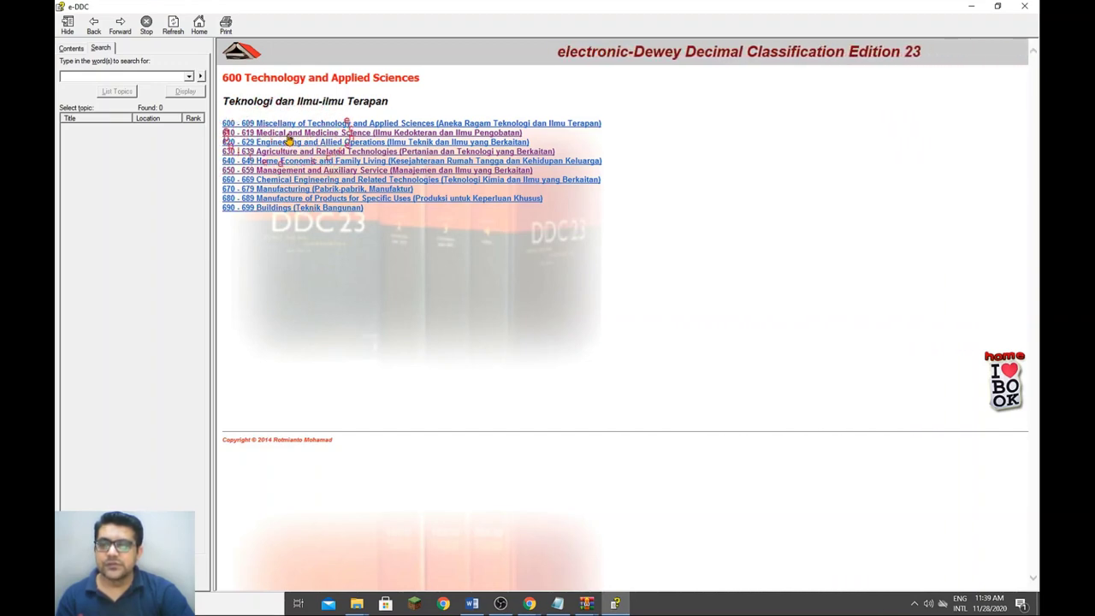
left_click(289, 135)
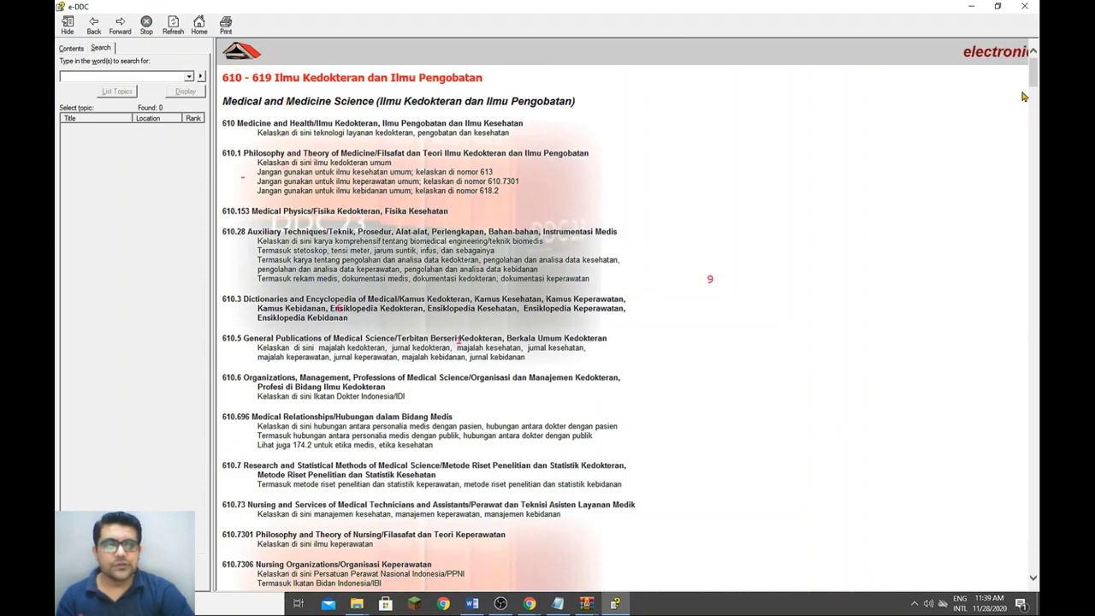
mouse_move(1036, 81)
left_mouse_down()
mouse_move(1038, 268)
mouse_move(1036, 75)
left_mouse_up()
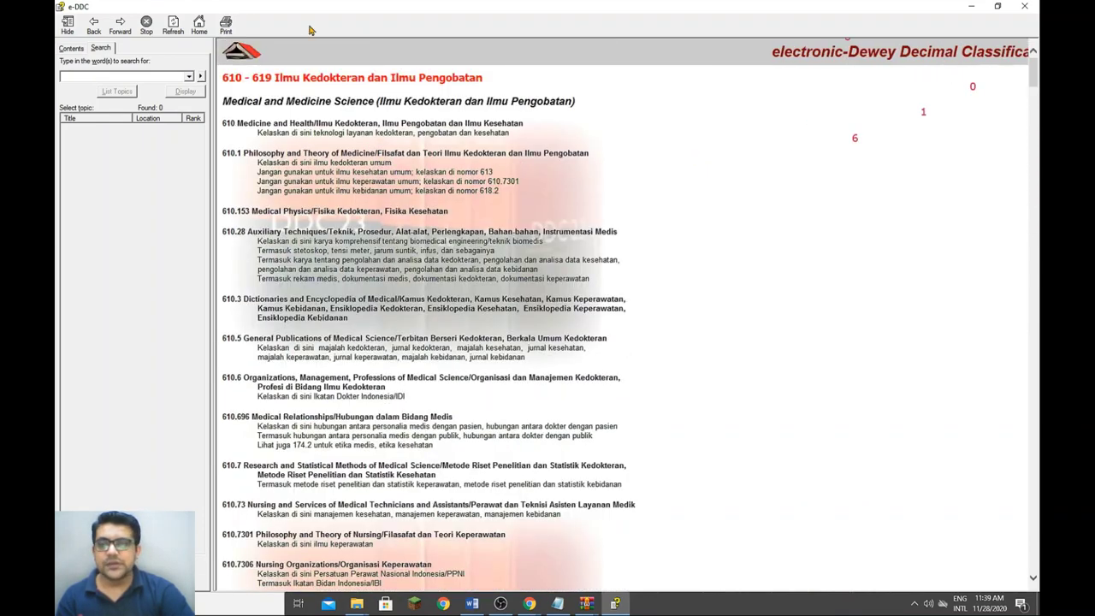
Return to the e-DDC home page with the ten main classes and view the About e-DDC introduction.
left_click(238, 56)
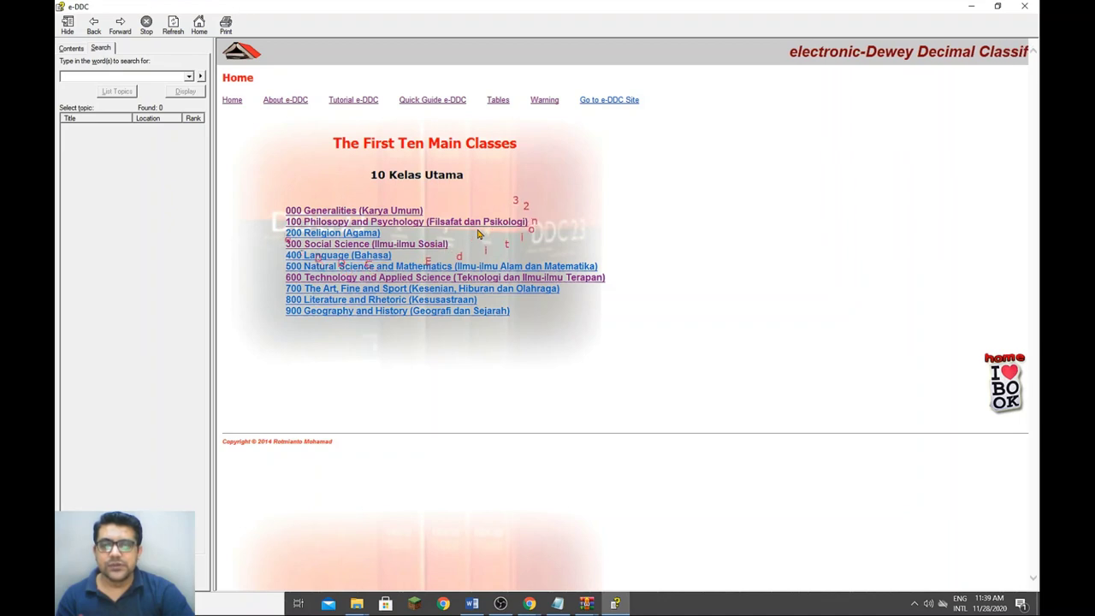
left_click(289, 102)
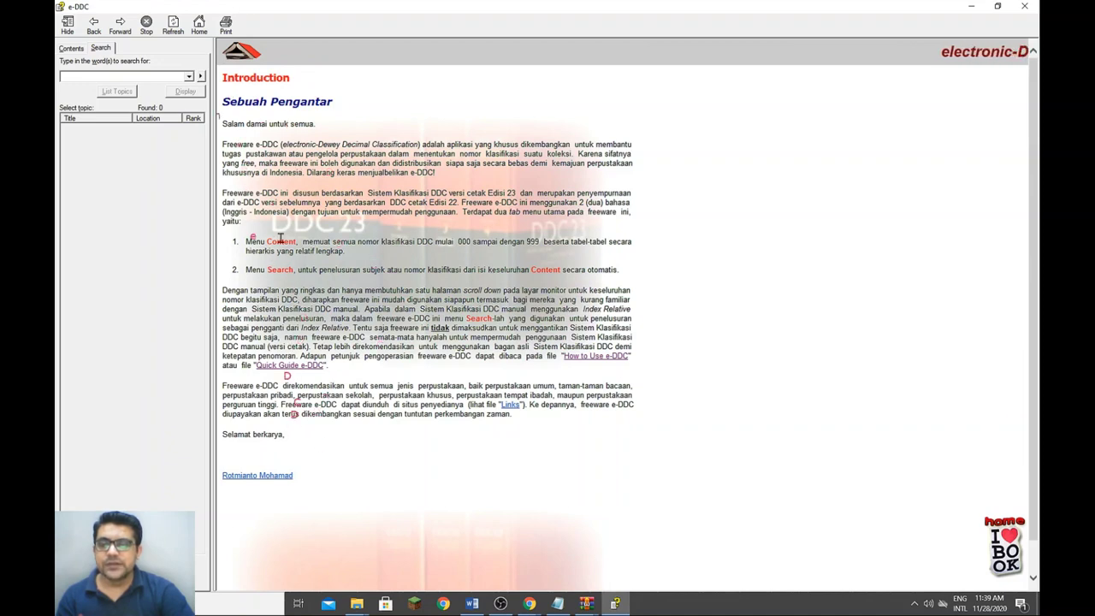
View the Tables page from the e-DDC home page and return to the ten main classes.
left_click(246, 56)
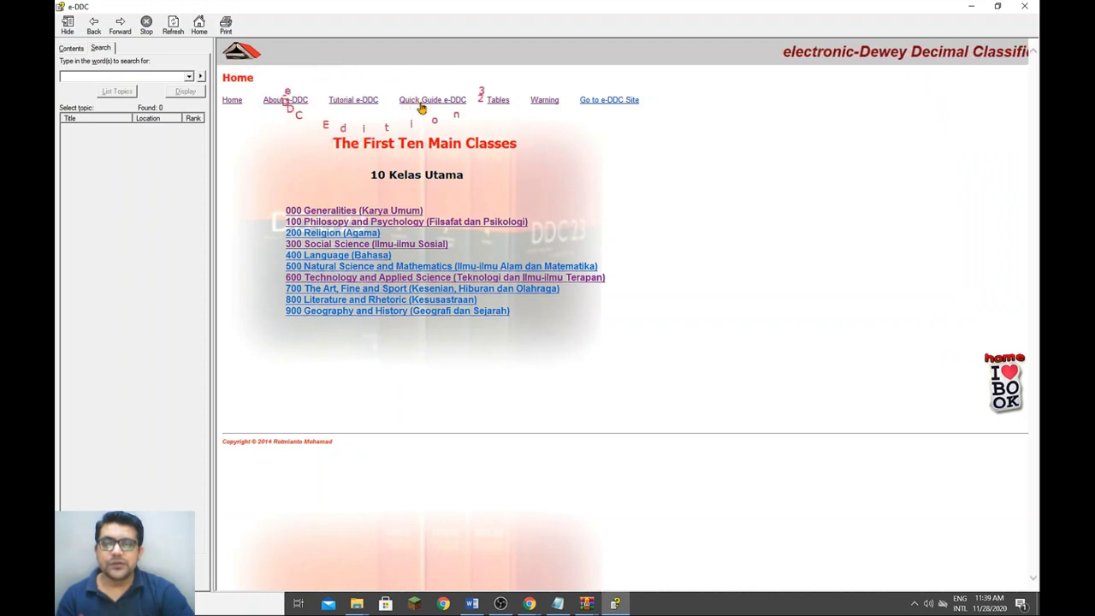
left_click(500, 101)
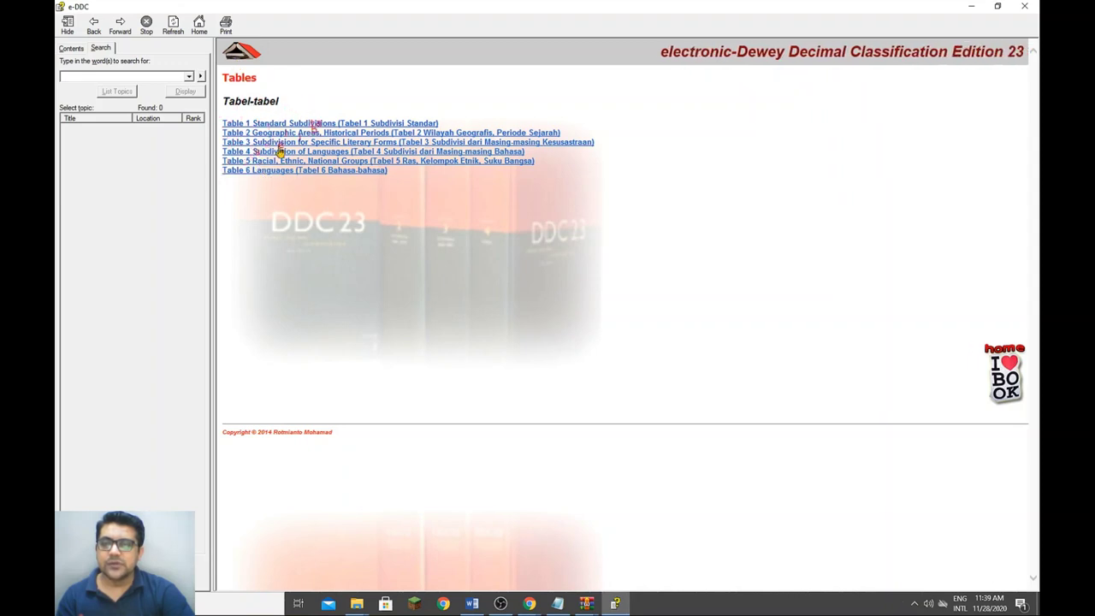
left_click(247, 57)
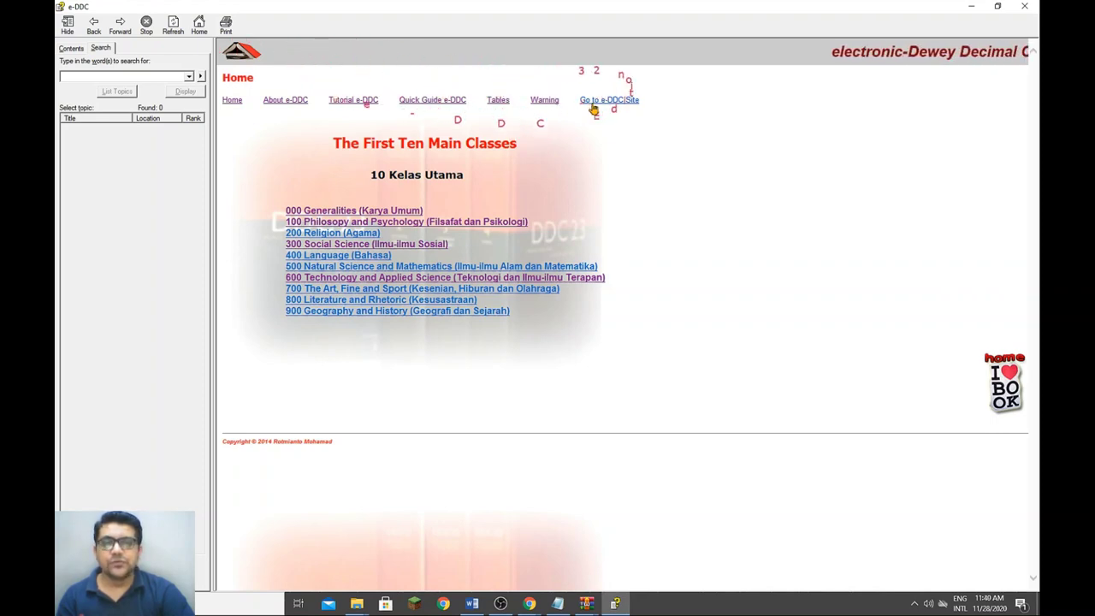
Browse the e-DDC Edition 23 contents tree, looking inside Tables and main classes 900, 800 and 700 and collapsing each again.
left_click(72, 48)
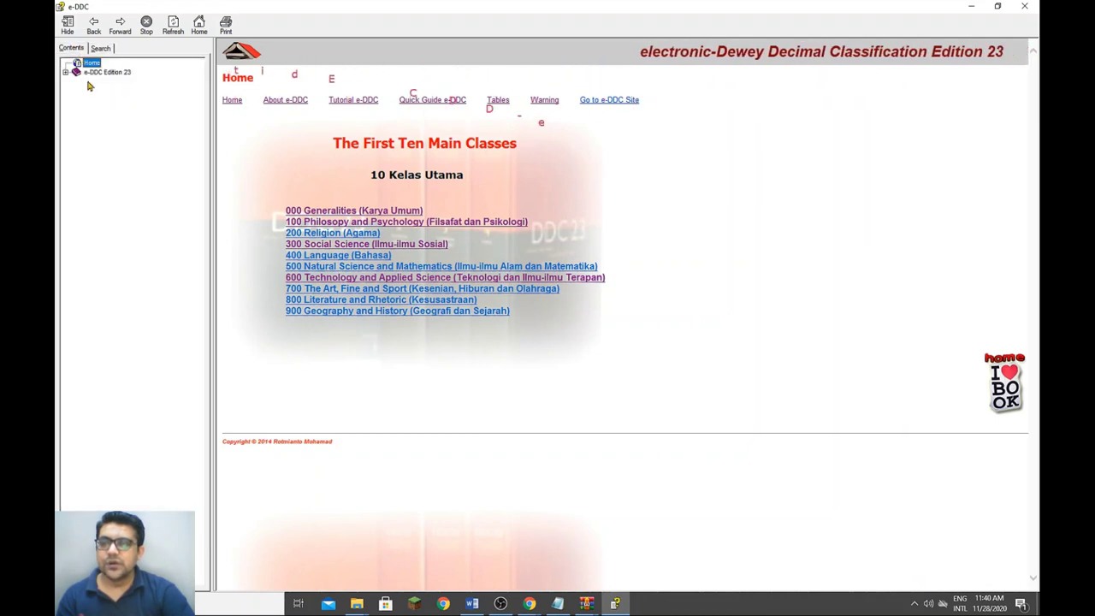
left_click(74, 74)
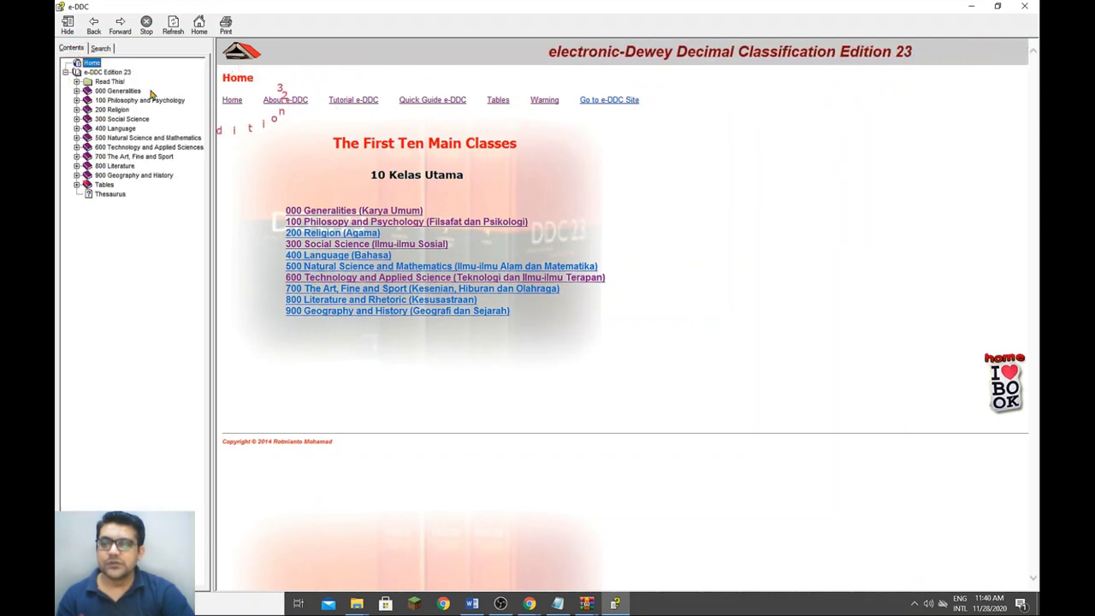
left_click(77, 185)
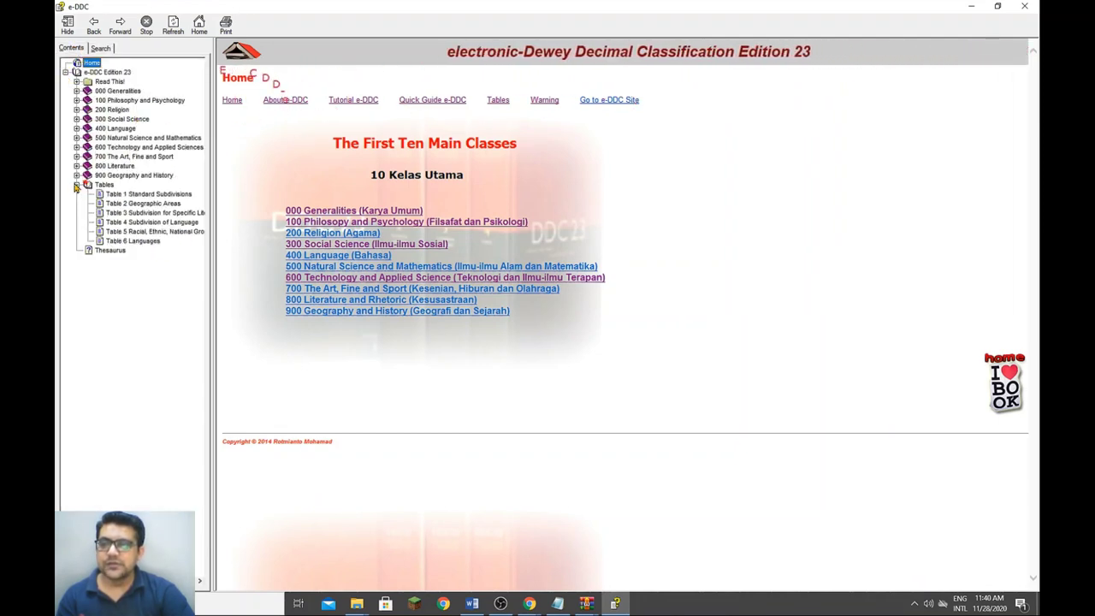
left_click(77, 185)
left_click(76, 175)
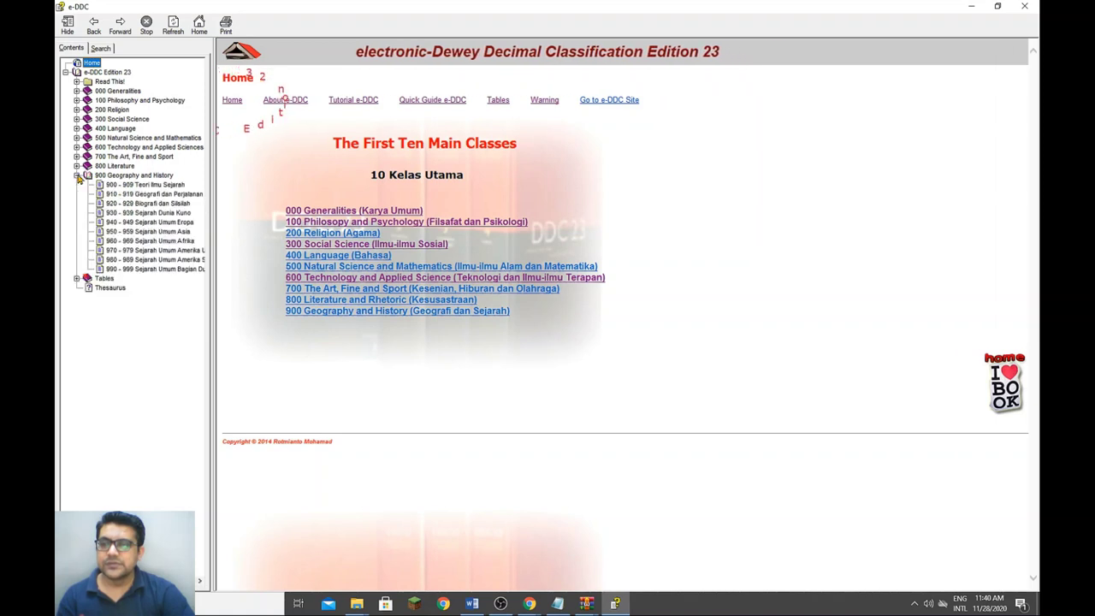
left_click(76, 176)
left_click(76, 166)
left_click(76, 166)
left_click(76, 157)
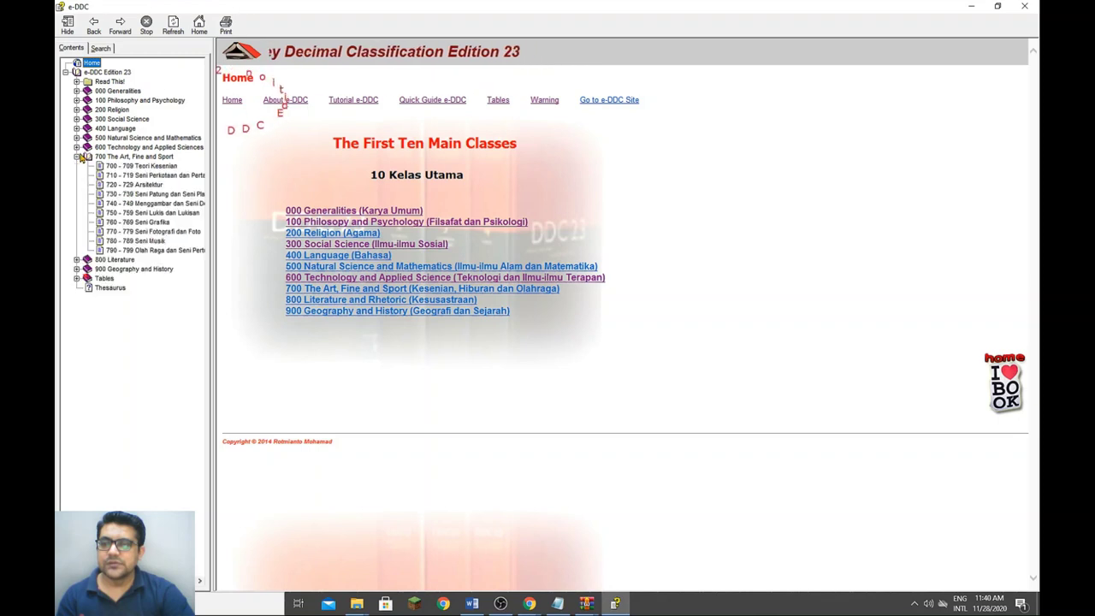
left_click(77, 157)
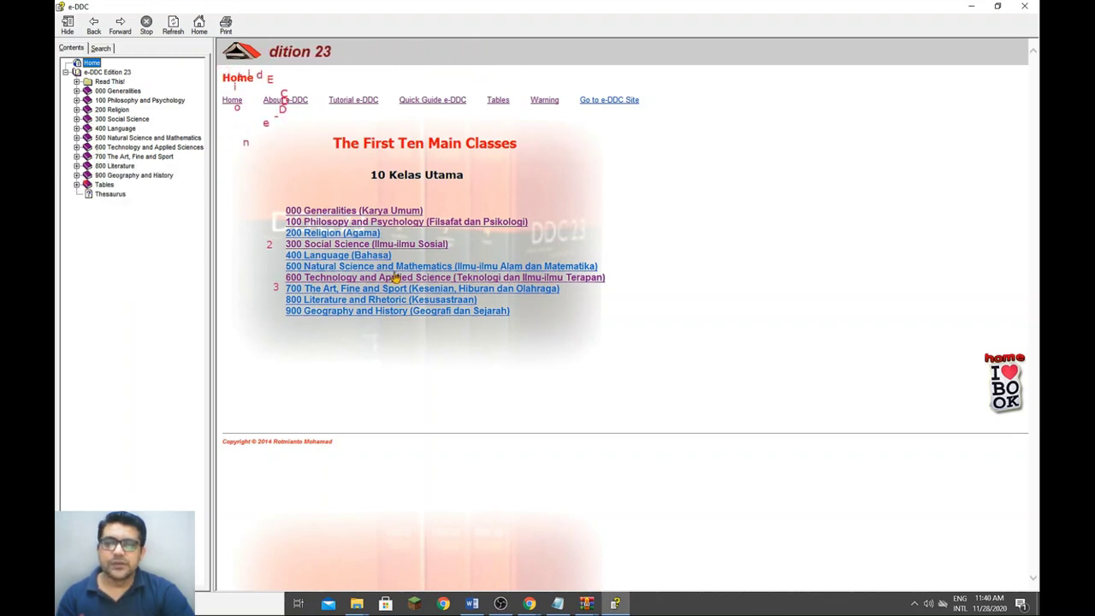
Search e-DDC for nursing, display the 610 - 619 topic and review the highlighted nursing numbers.
left_click(101, 48)
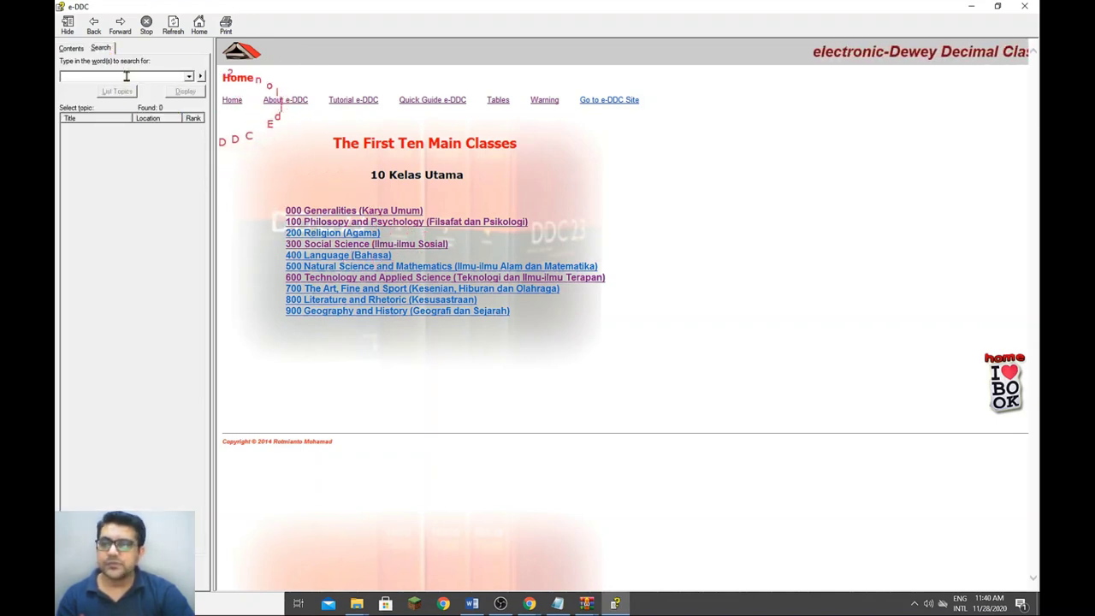
type("nurs")
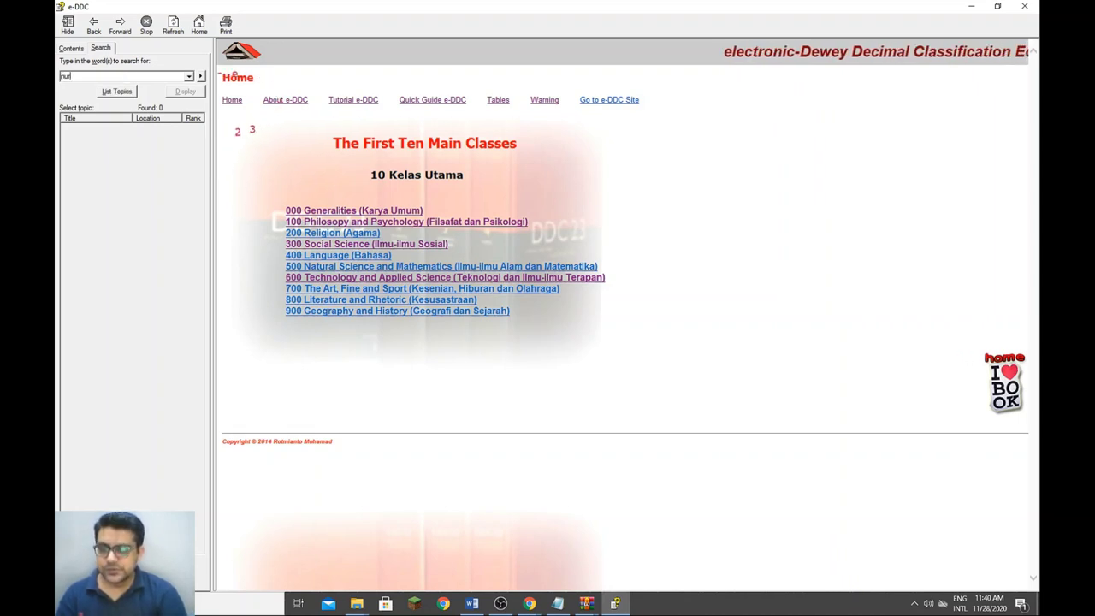
type("ing")
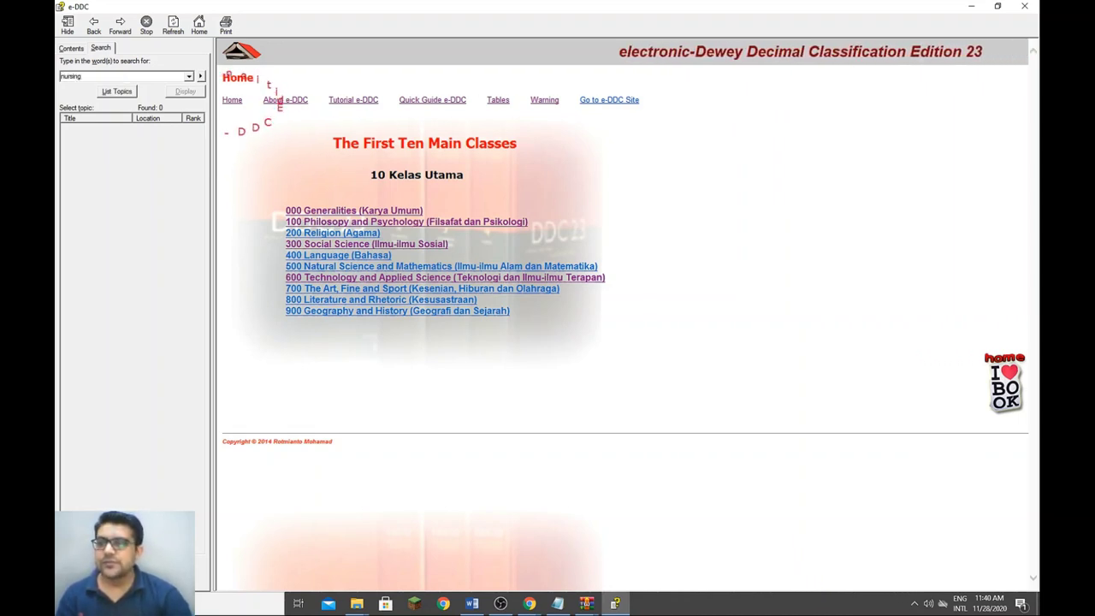
left_click(117, 92)
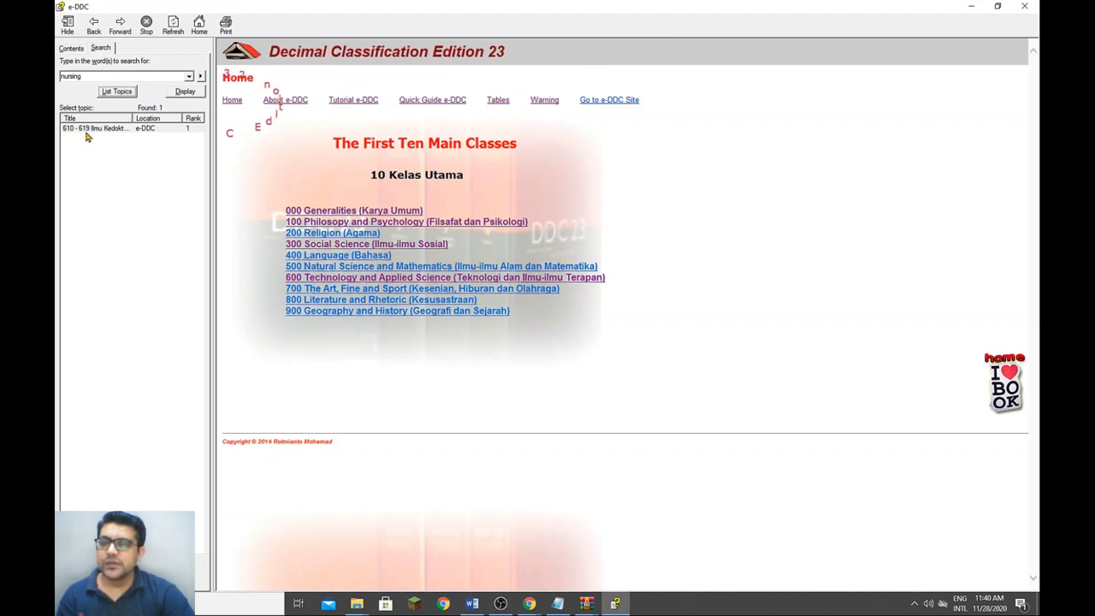
left_click(86, 128)
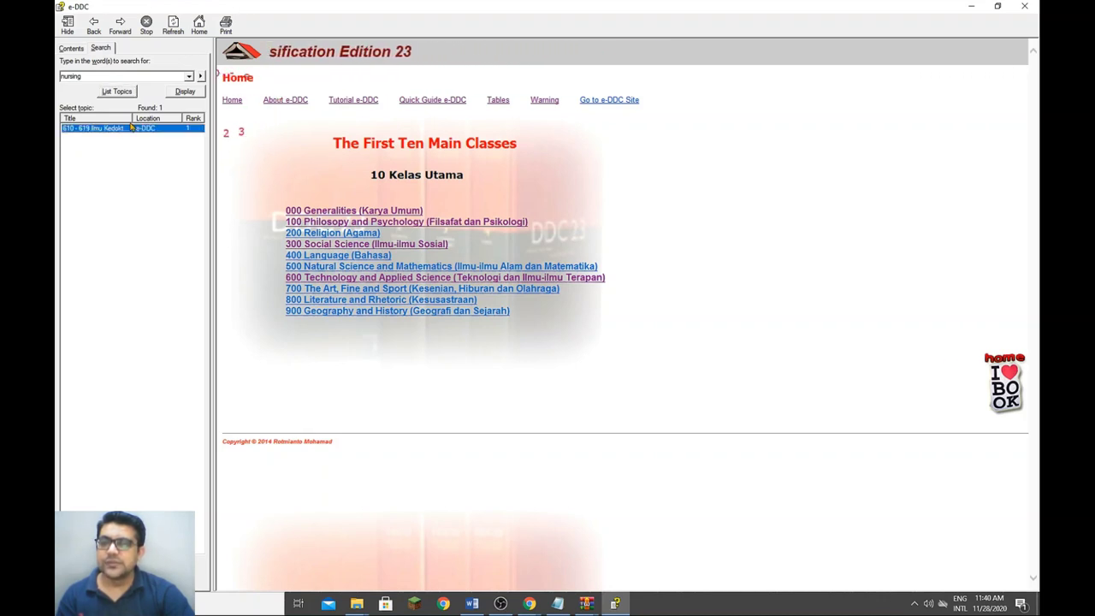
left_click(186, 91)
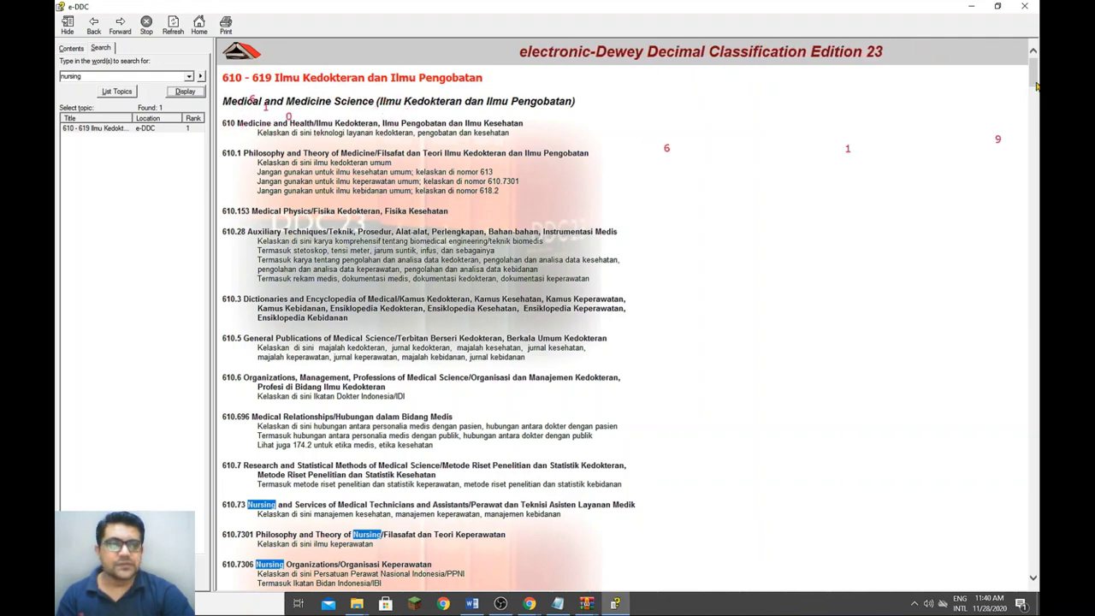
left_click_drag(1033, 81, 1037, 104)
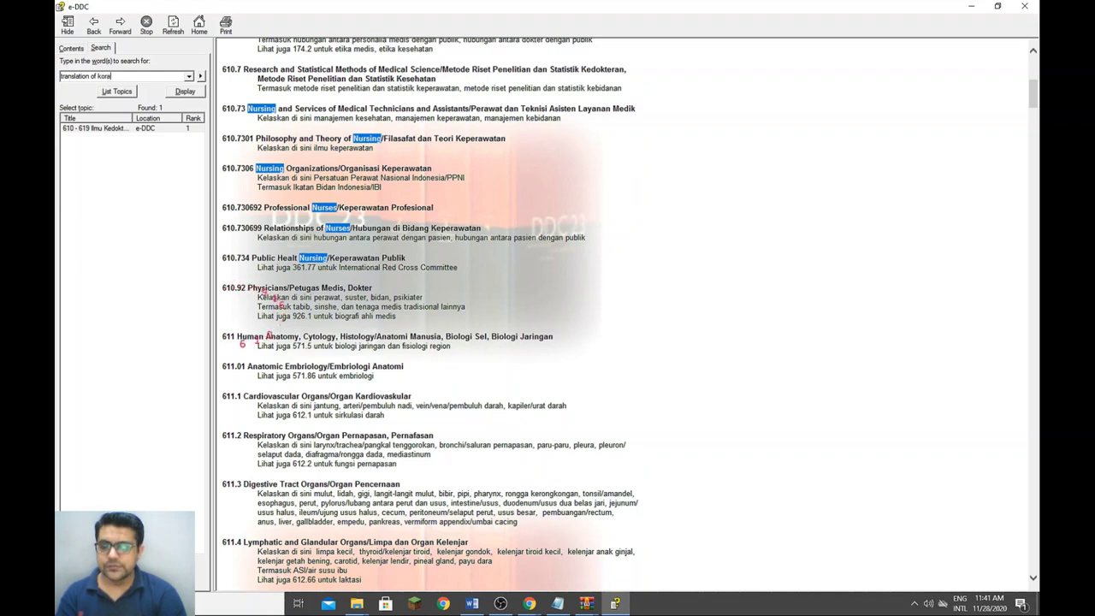
Search for translation of koran, display the 297 Islam topic and review its Translations of Koran numbers.
key("Return")
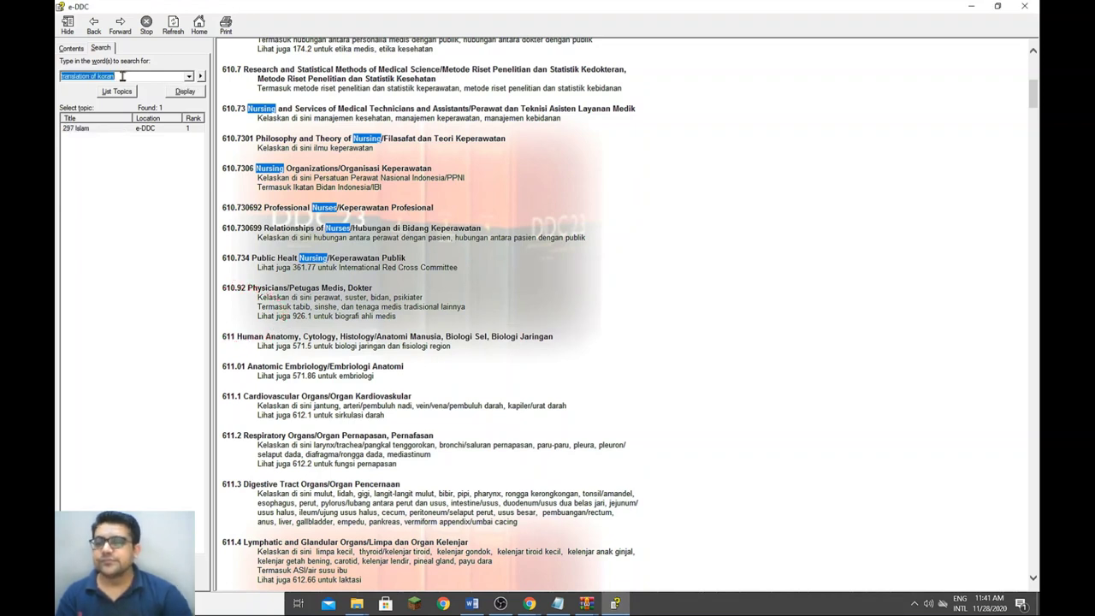
left_click(83, 130)
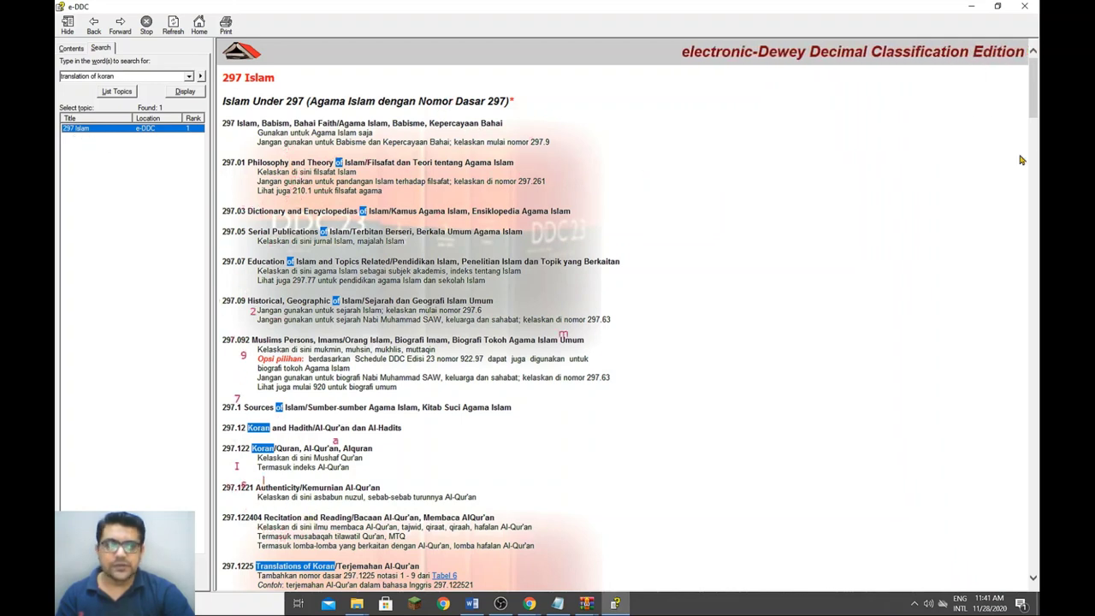
scroll(771, 256, "down", 2)
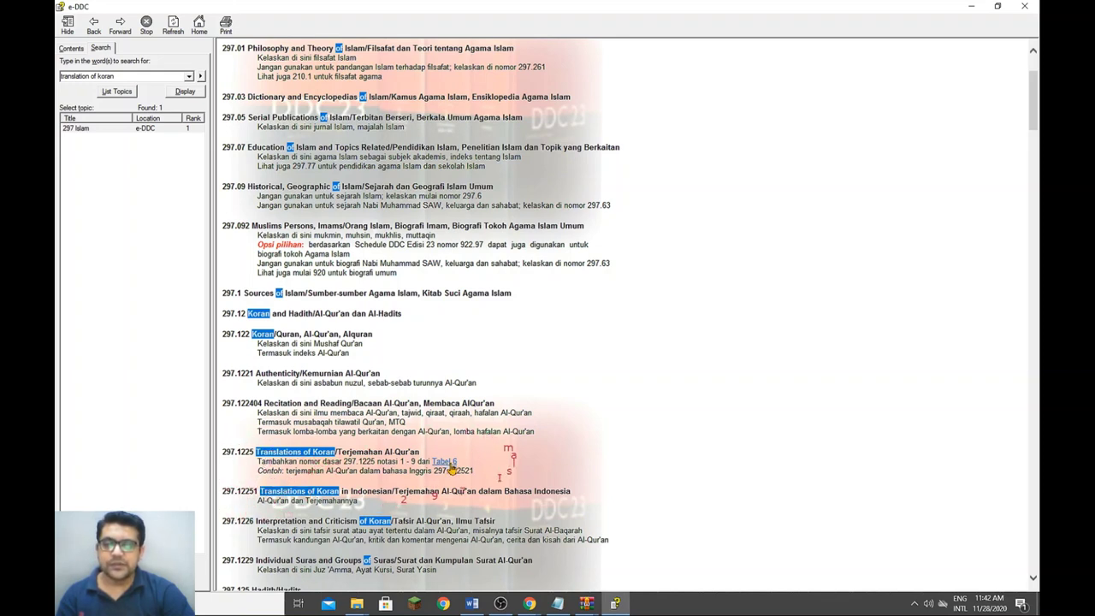
mouse_move(1034, 94)
left_mouse_down()
mouse_move(1034, 201)
mouse_move(1036, 111)
left_mouse_up()
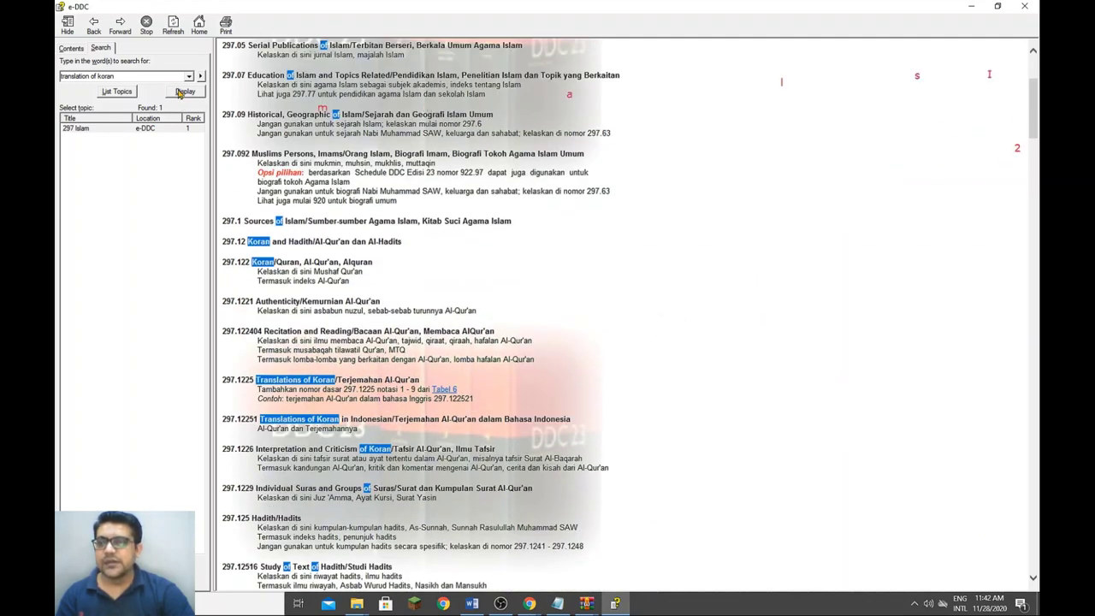
Change the query to translation AND koran, list the topics and review the matches in 297 Islam.
left_click(140, 77)
left_click(141, 77)
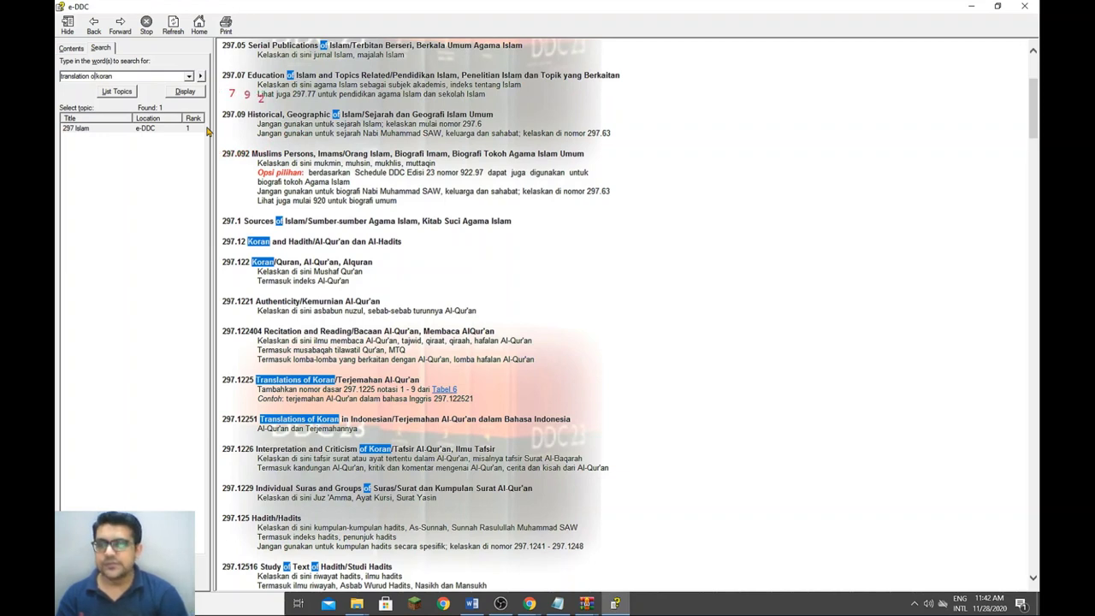
type("AND")
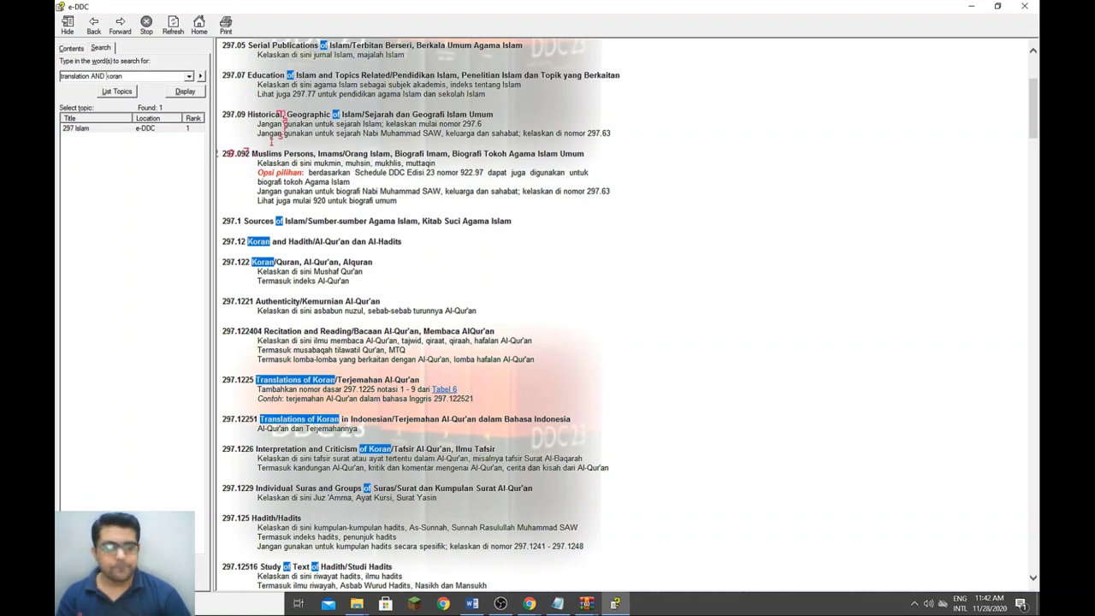
left_click(131, 94)
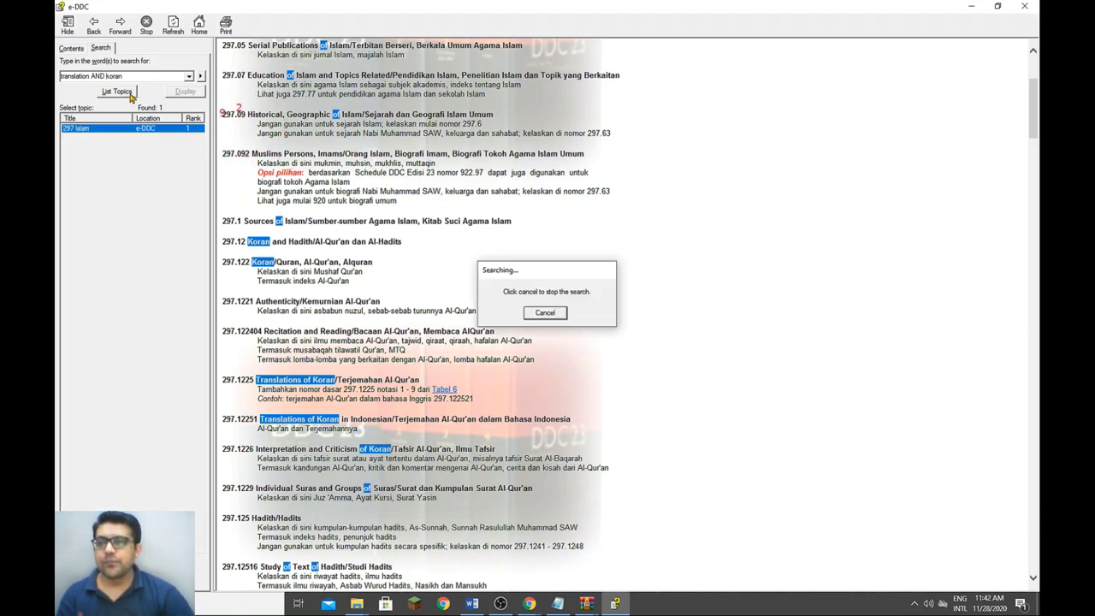
double_click(101, 130)
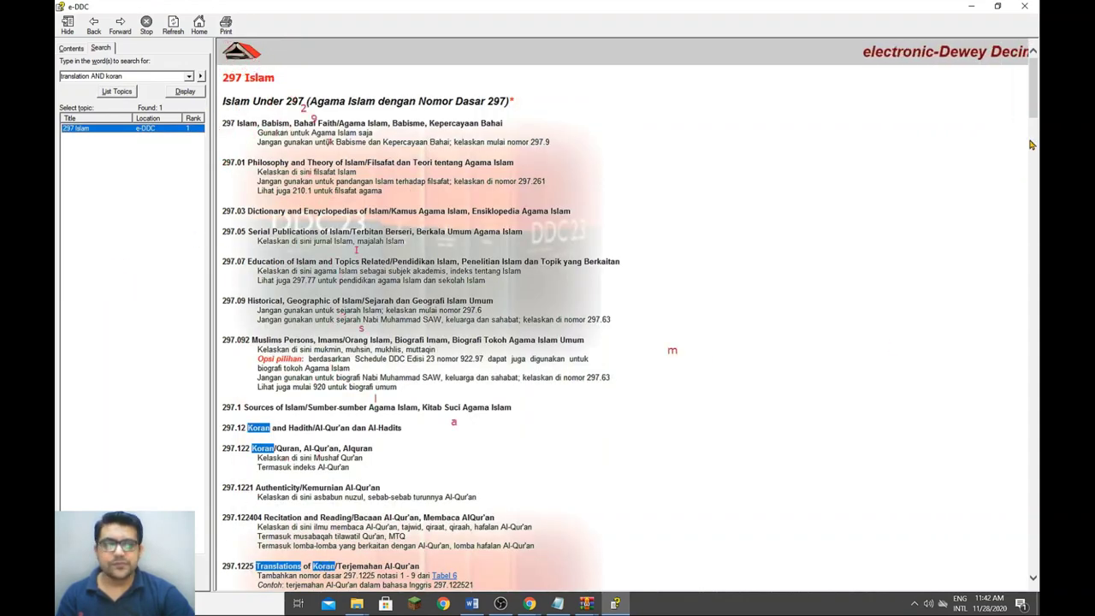
scroll(1036, 153, "down", 5)
scroll(1035, 152, "down", 1)
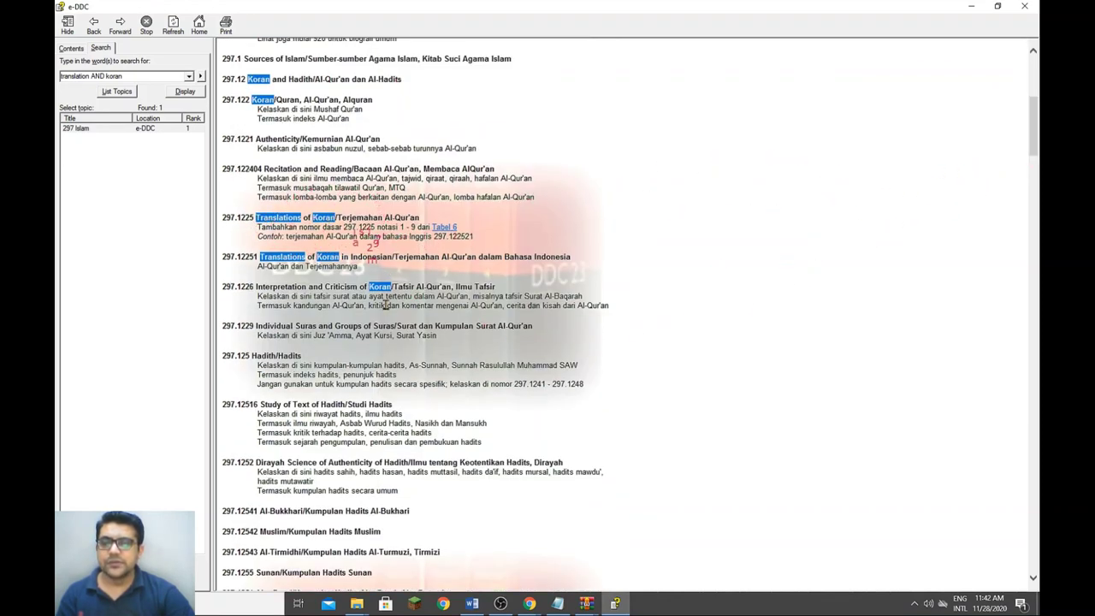
Replace the search words with nursing AND science.
left_click(104, 76)
left_click(104, 76)
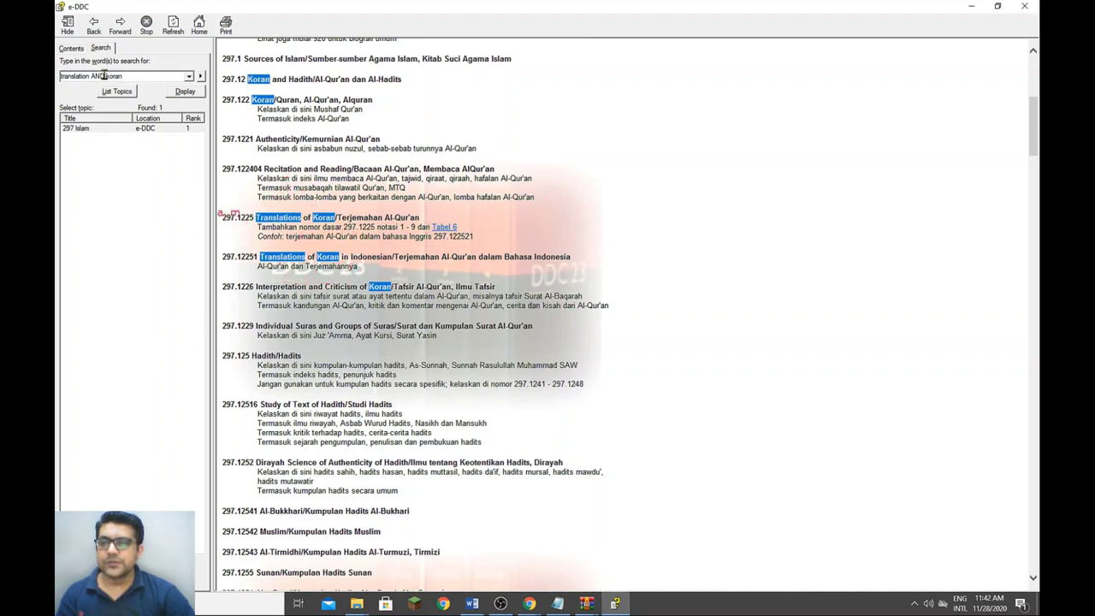
key("BackSpace")
key("BackSpace")
key("BackSpace")
key("BackSpace")
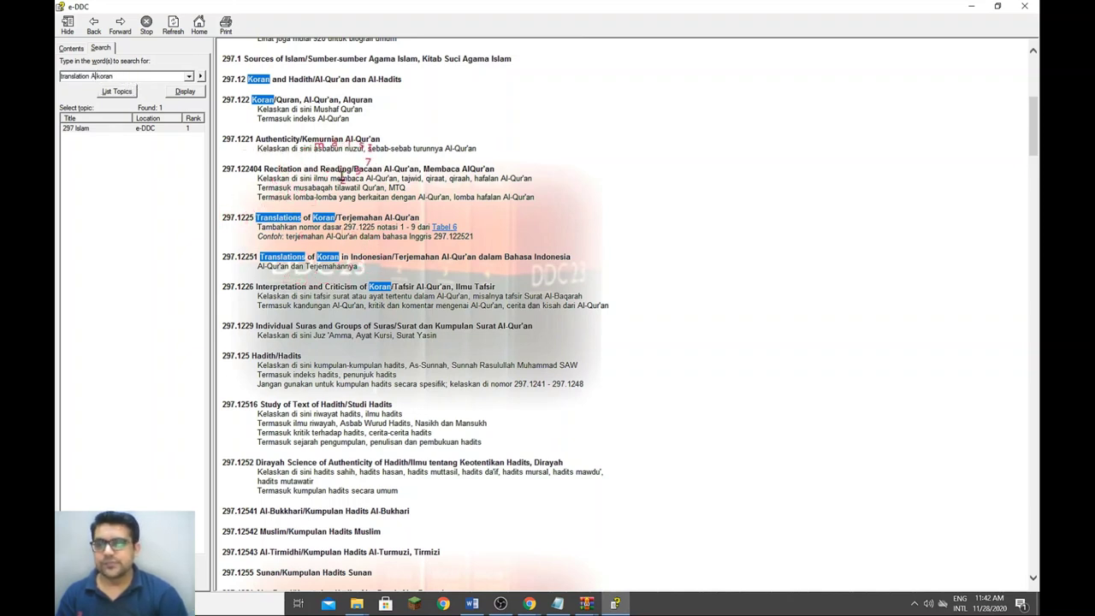
key("BackSpace")
key("BackSpace")
key("BackSpace")
key("BackSpace")
key("BackSpace")
key("BackSpace")
key("BackSpace")
key("BackSpace")
key("BackSpace")
key("BackSpace")
key("BackSpace")
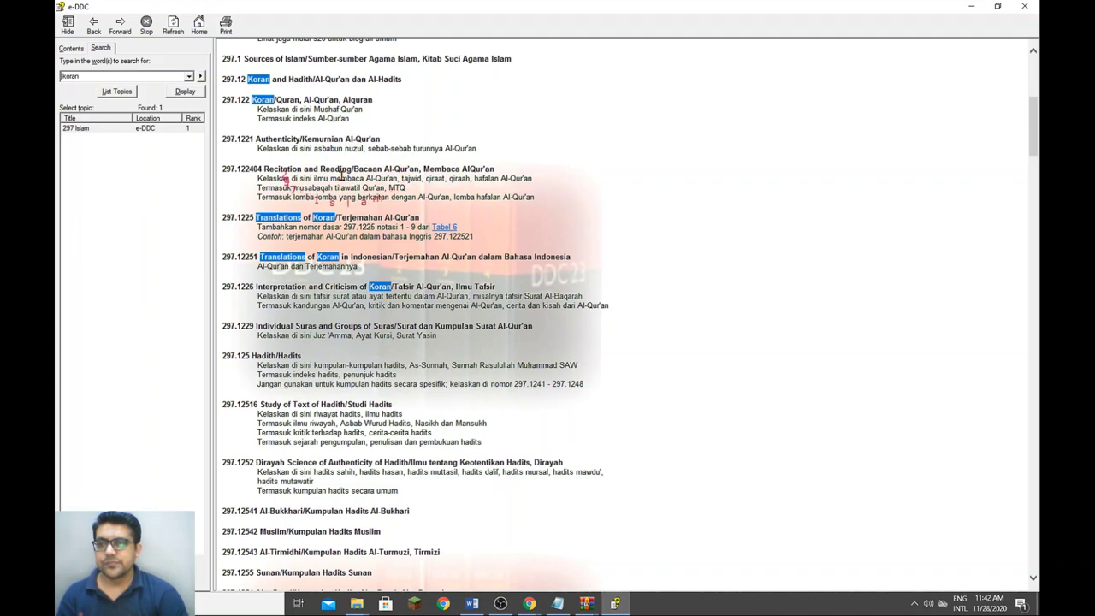
type("nursing")
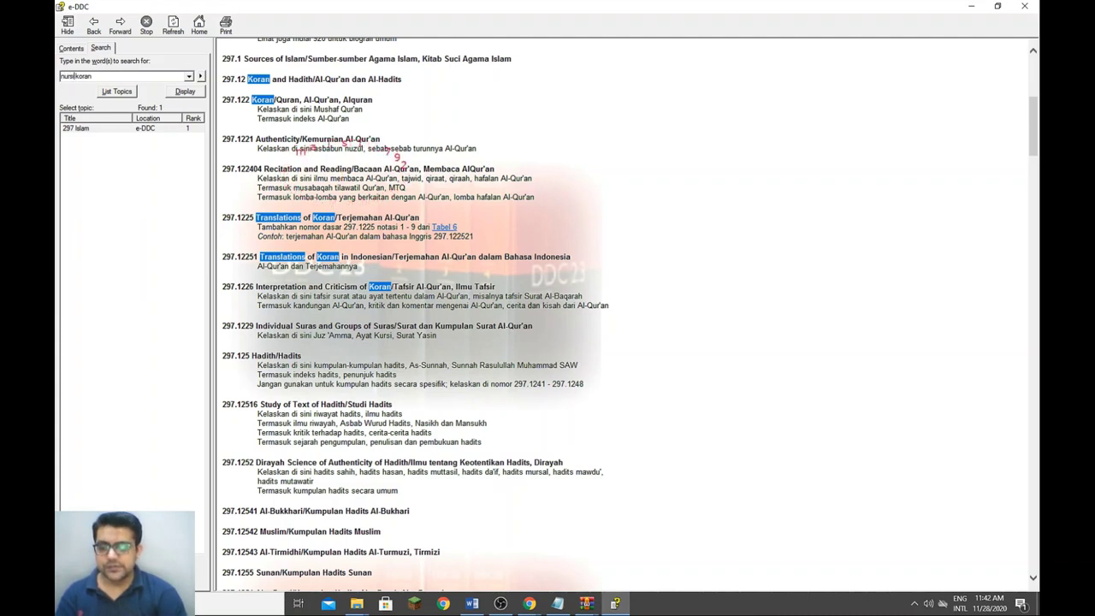
key("BackSpace")
key("BackSpace")
key("BackSpace")
key("BackSpace")
key("BackSpace")
key("BackSpace")
type("AND")
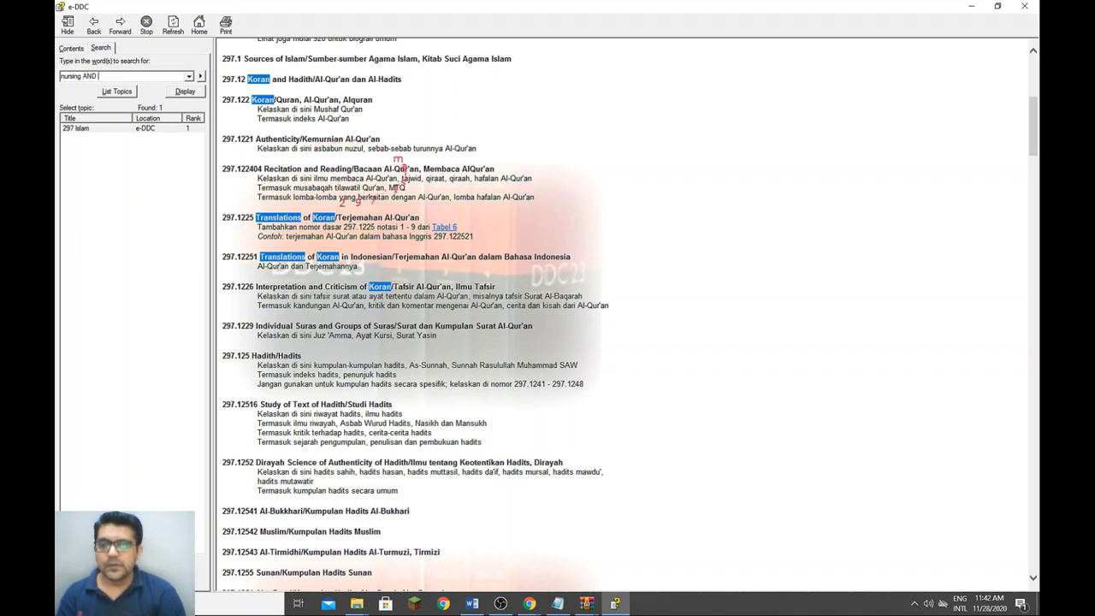
type(" science")
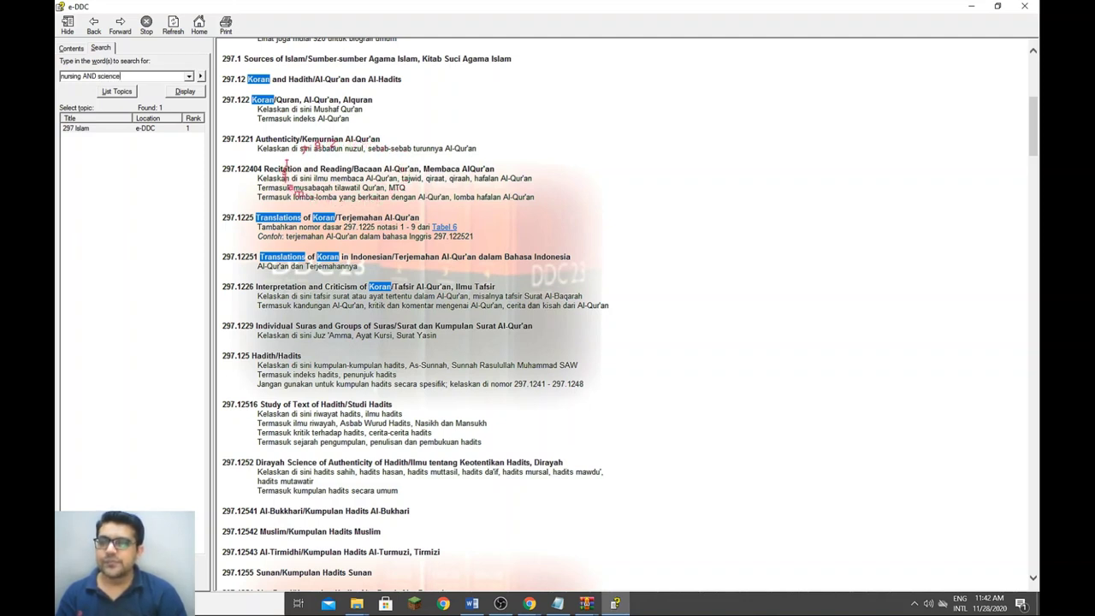
List the topics matching the nursing query and examine the highlighted terms in the 610 - 619 topic.
left_click(117, 91)
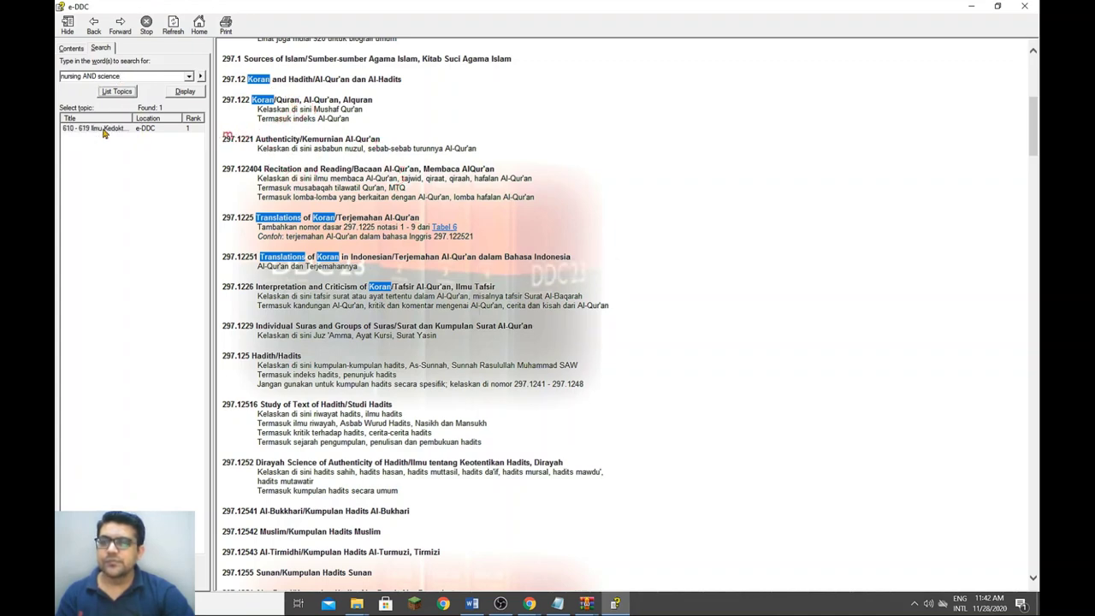
double_click(104, 132)
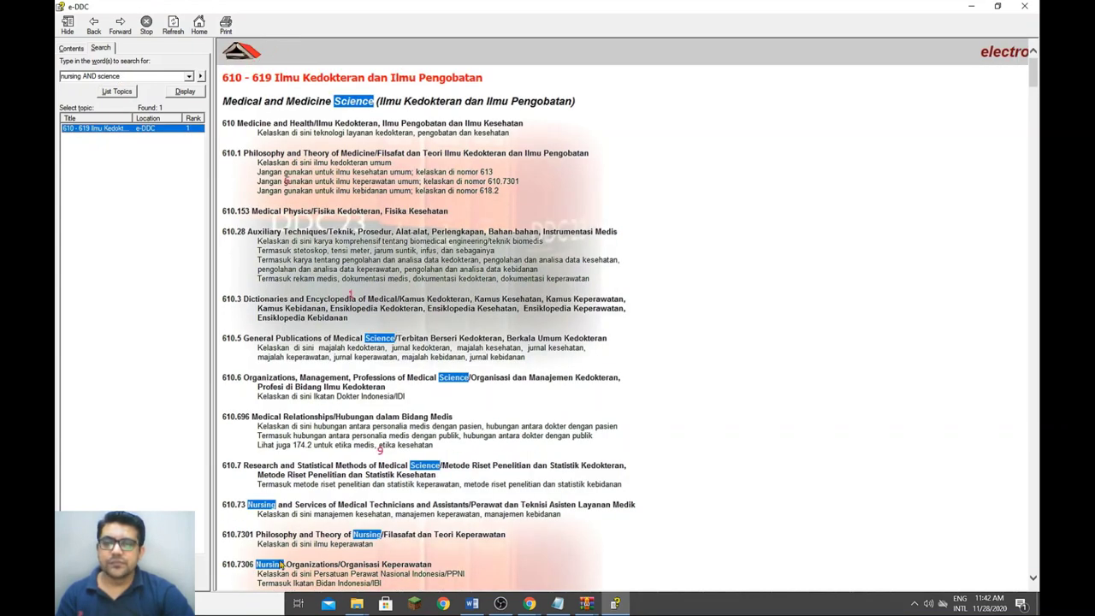
left_click_drag(1035, 91, 1035, 60)
scroll(1035, 104, "down", 3)
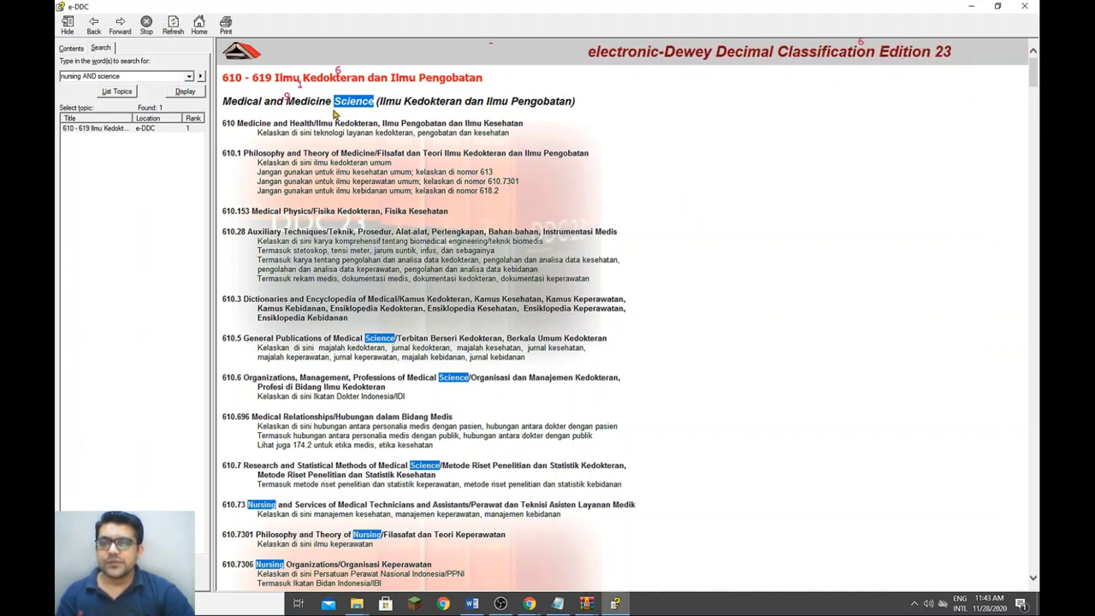
Clear the search words and shrink the window to view the search options below the topic list, restoring full size at the end.
left_click_drag(137, 76, 60, 76)
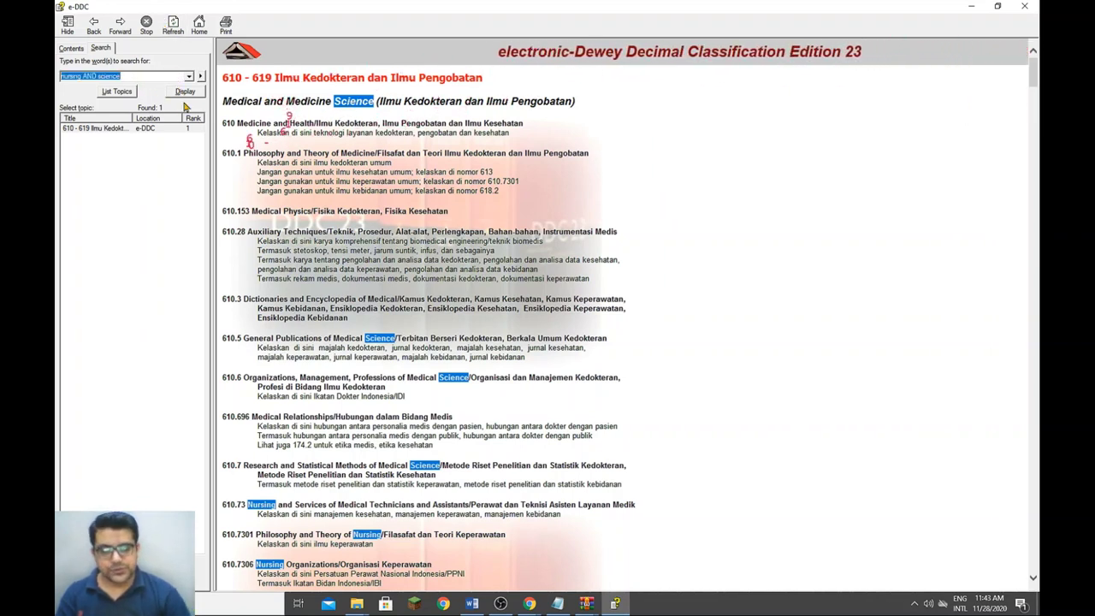
key("BackSpace")
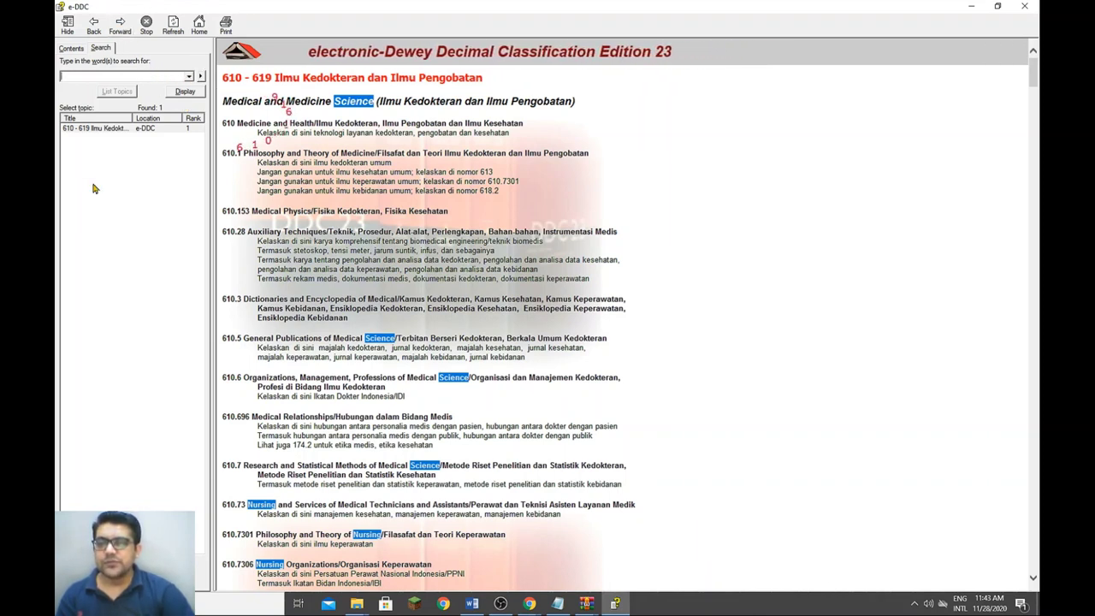
left_click(189, 76)
left_click(189, 77)
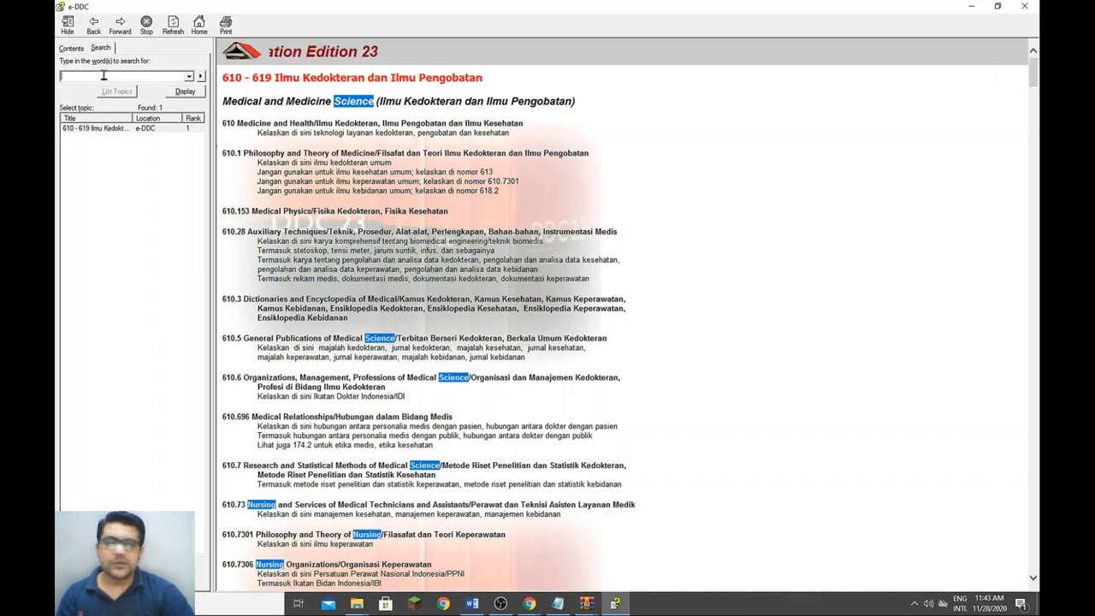
key("super+Down")
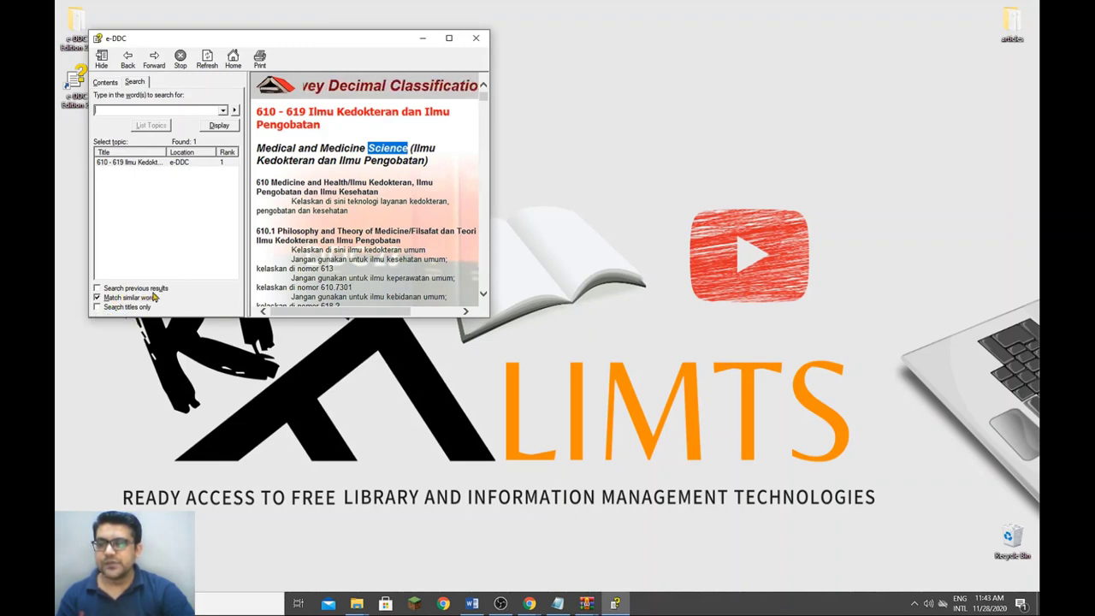
left_click(450, 39)
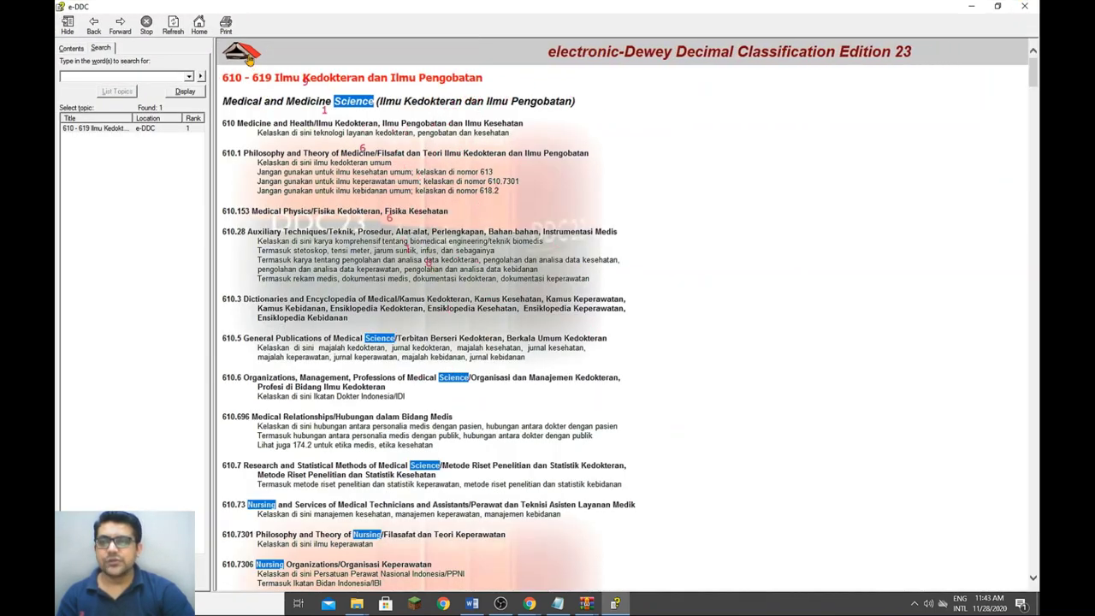
Return to the home page, open 900 Geography and History, and look through the country numbers in 950 - 959 General History of Asia.
key("alt+Home")
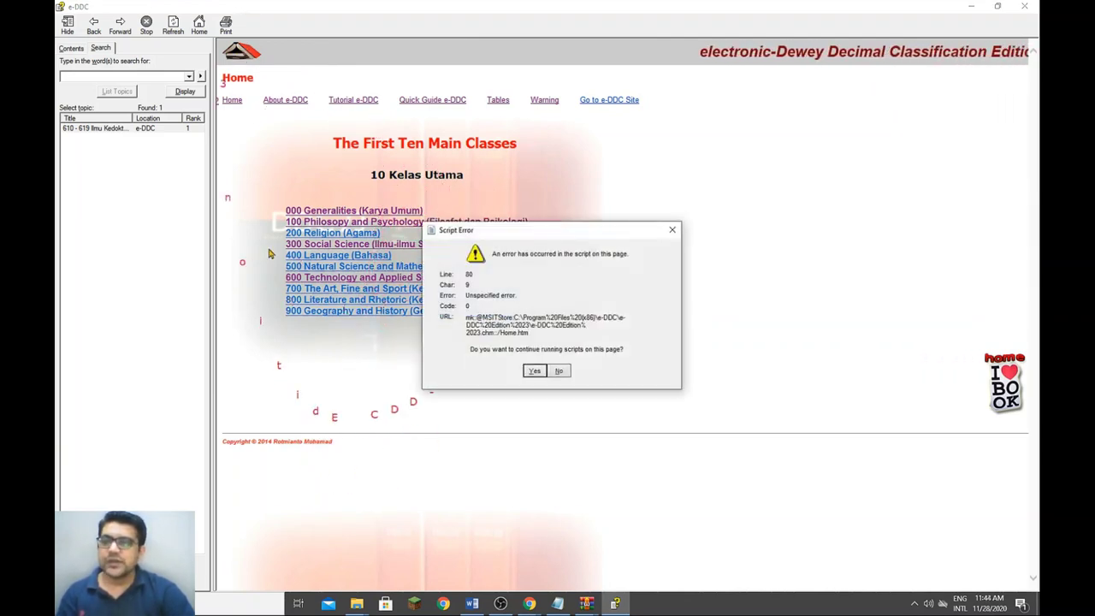
left_click(534, 371)
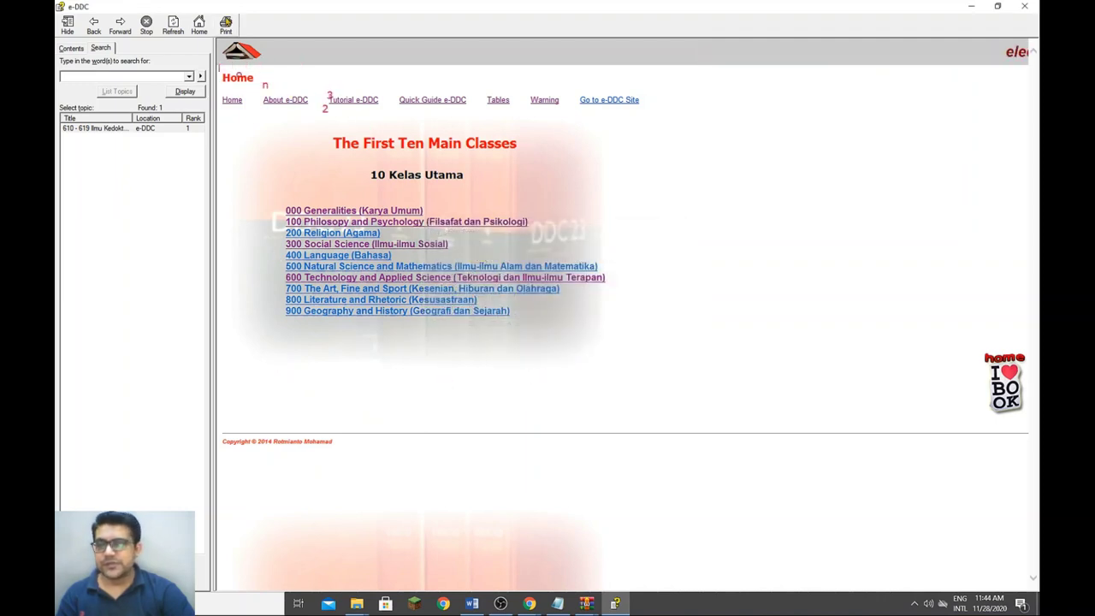
left_click(360, 312)
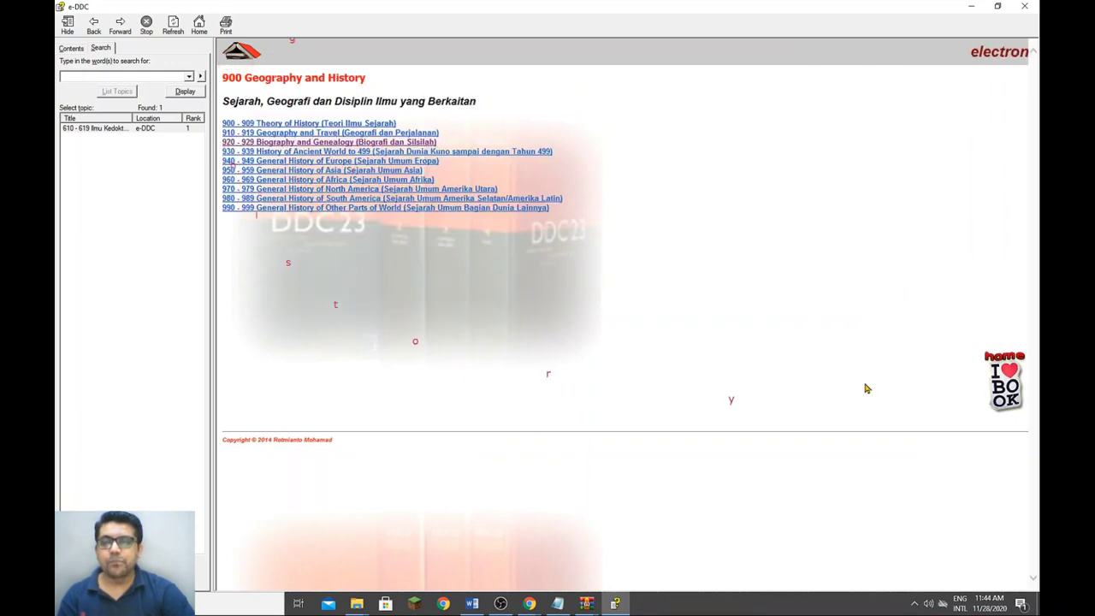
left_click(307, 171)
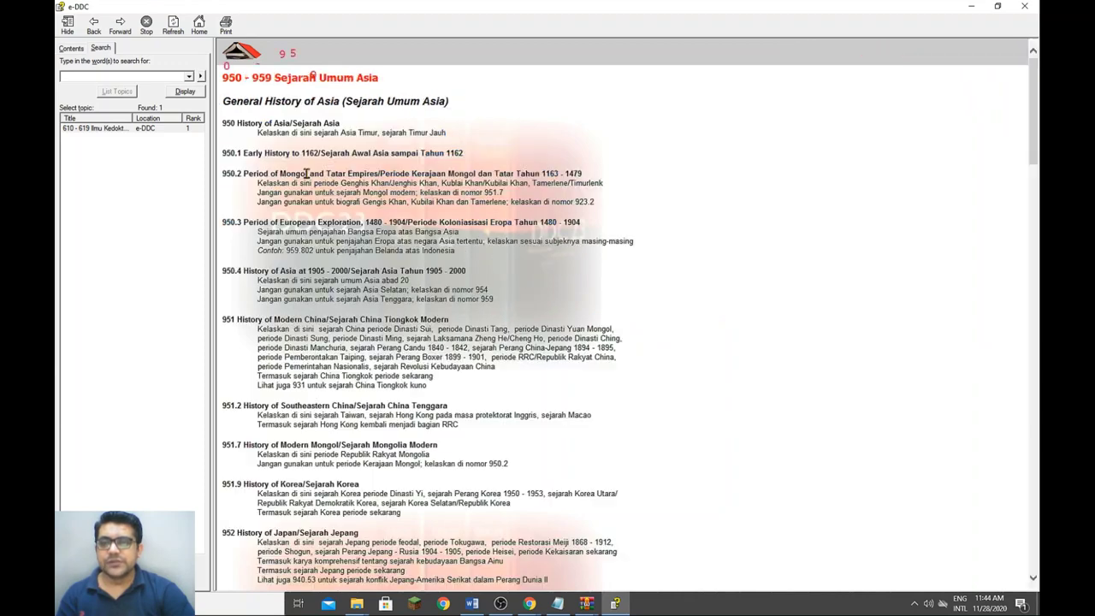
left_click_drag(1034, 119, 1033, 214)
scroll(1033, 214, "down", 6)
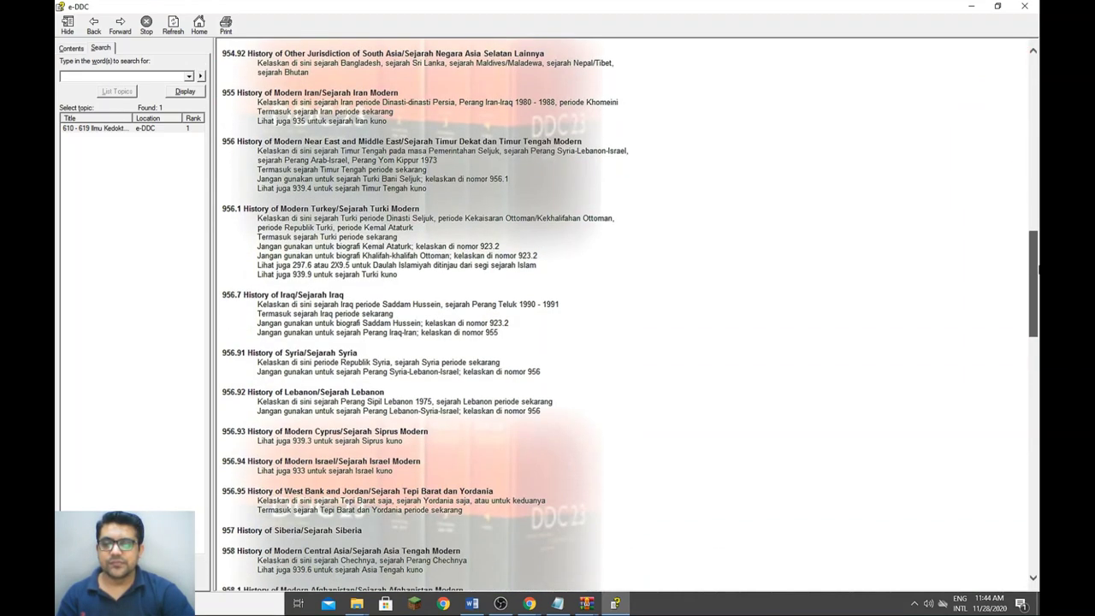
left_click_drag(1038, 272, 1038, 344)
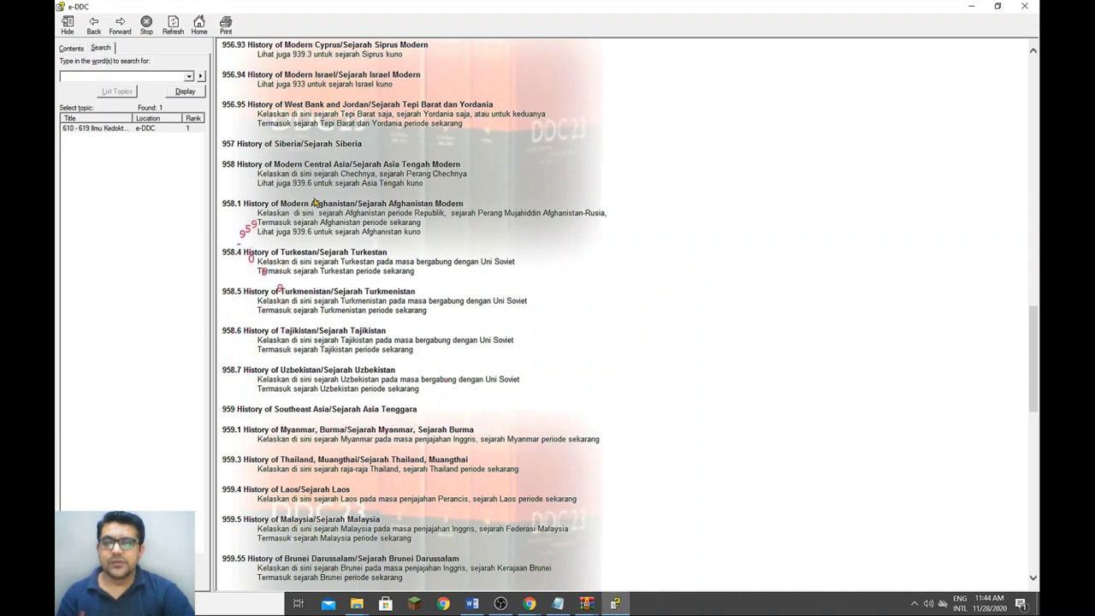
left_click_drag(1034, 328, 1034, 419)
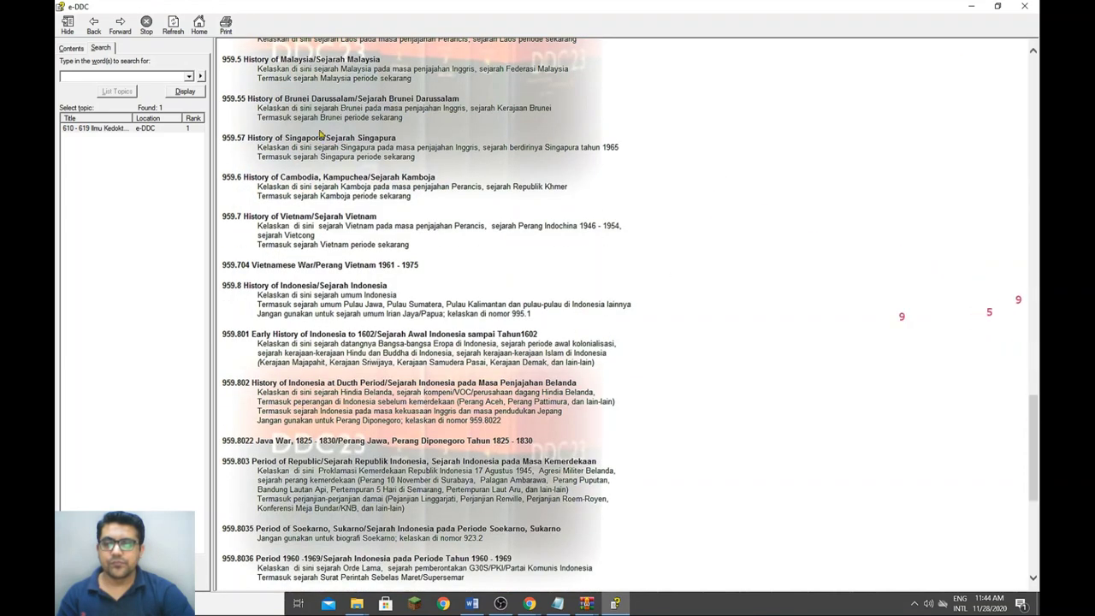
Search the topics for Pakistan, display the 950 - 959 topic and find the highlighted History of Pakistan entry.
left_click(169, 75)
type("Pakistan")
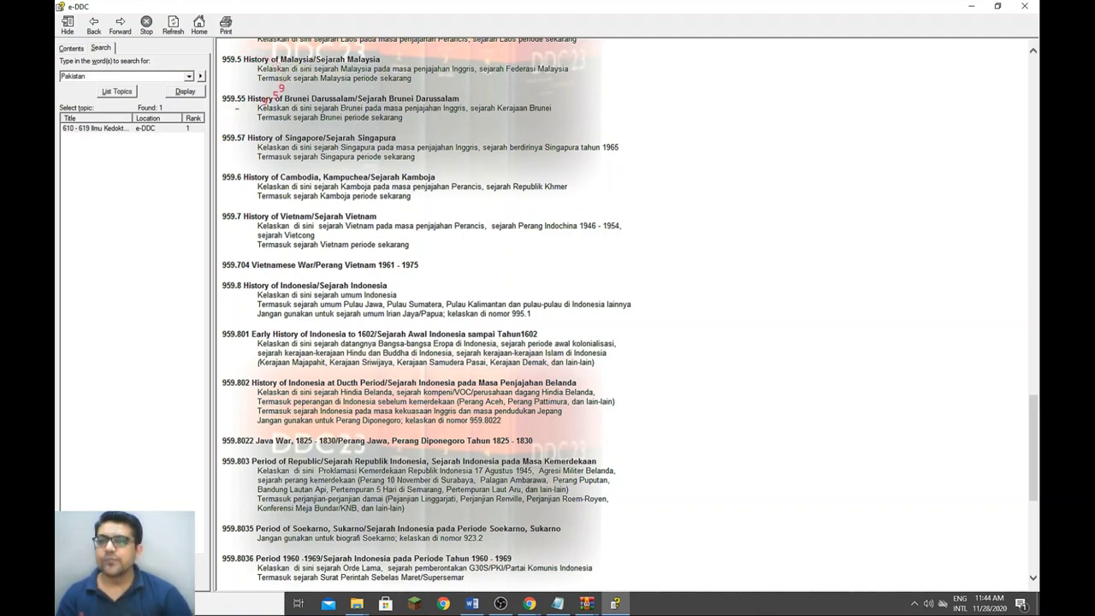
left_click(114, 90)
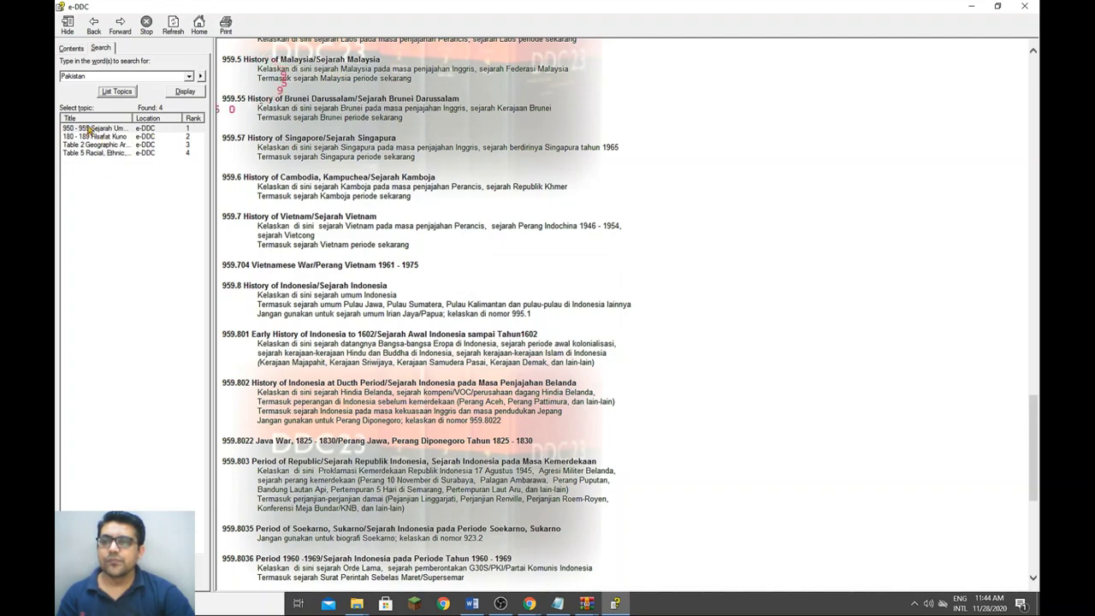
left_click(99, 129)
left_click(176, 91)
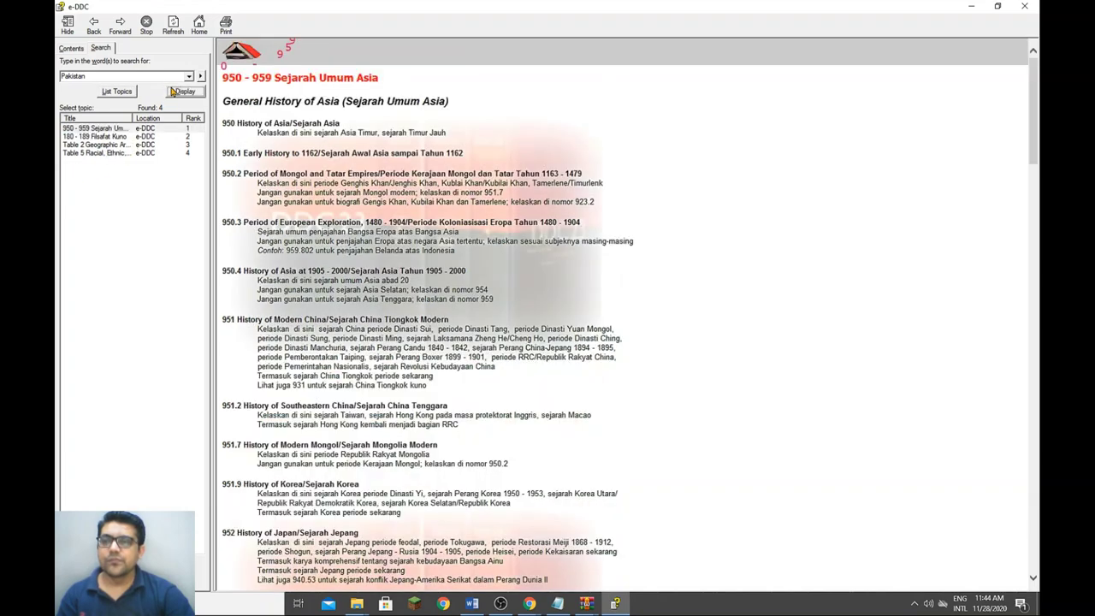
left_click_drag(1038, 129, 1039, 241)
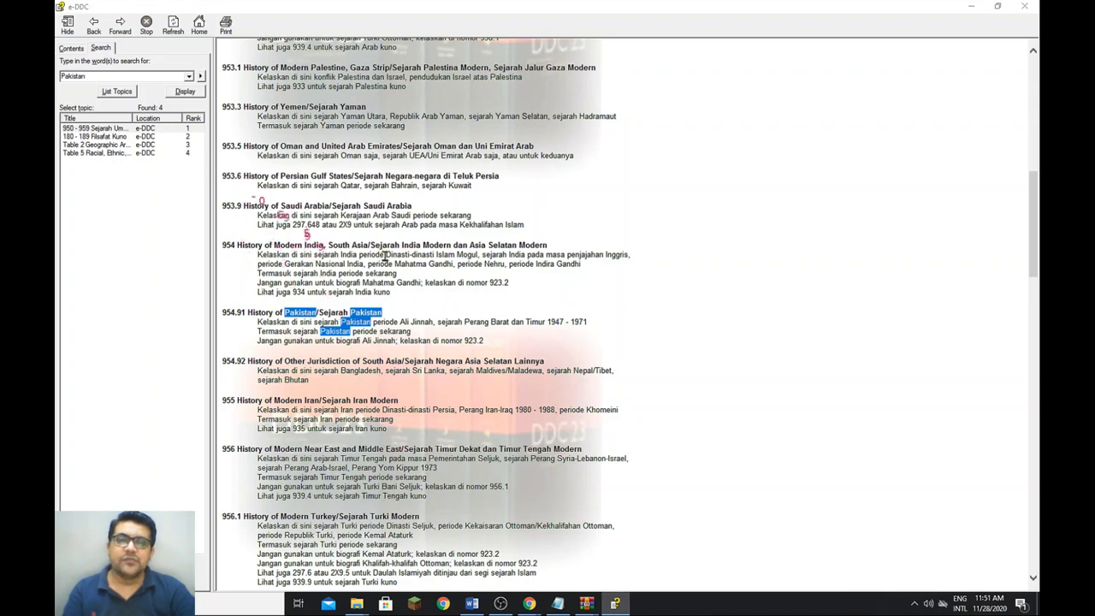
Switch to the 4 Free Classification Tools for DDC Users presentation.
key("alt+Tab")
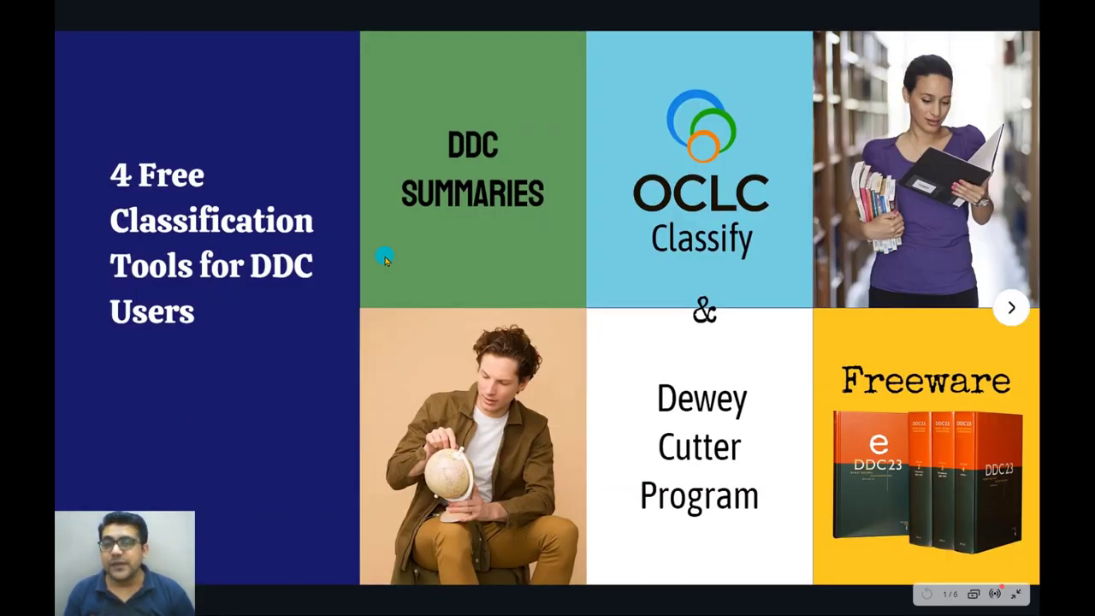